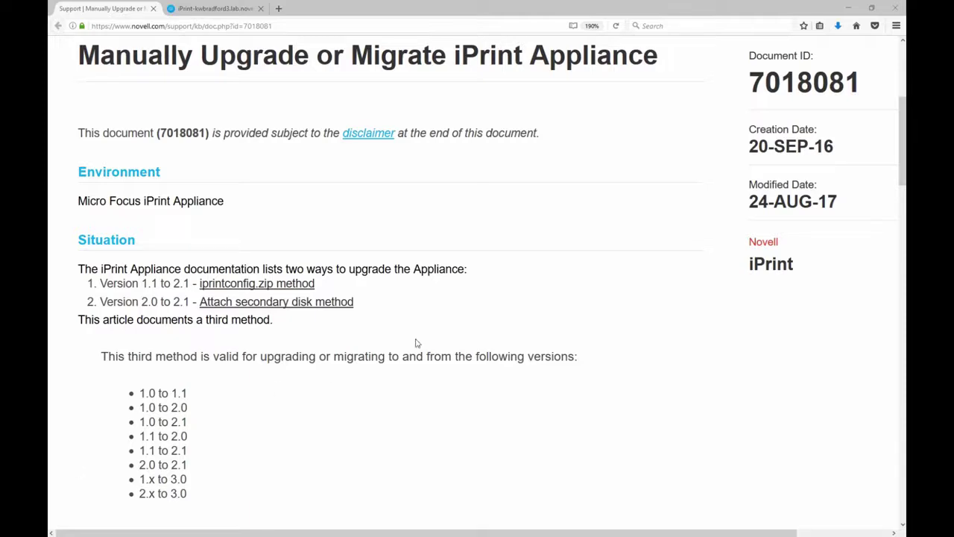
# - Scroll the KB article down toward the Resolution section and its screenshots
pyautogui.scroll(-5, 417, 340)
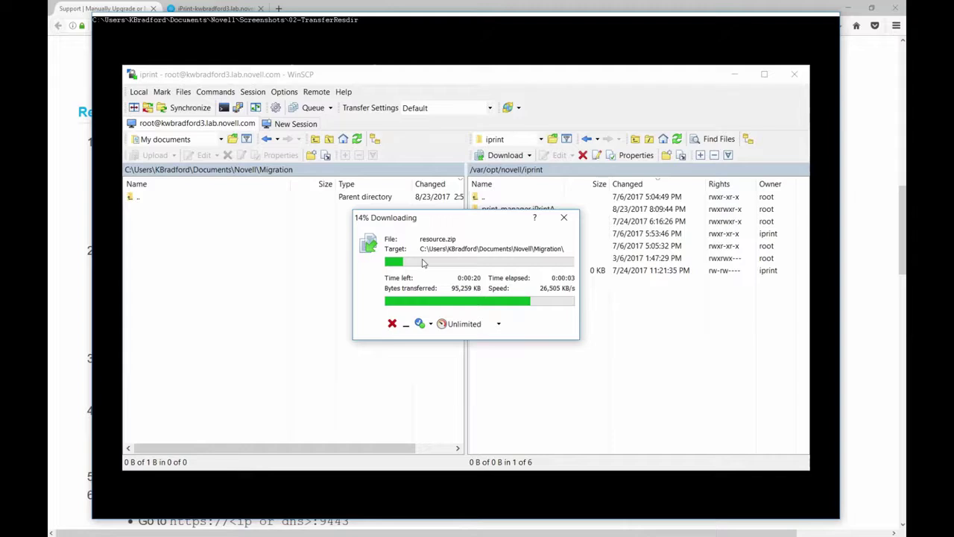
# - Advance the image viewer through the file-transfer screenshots toward 06-OpenOVF
pyautogui.press('Right')
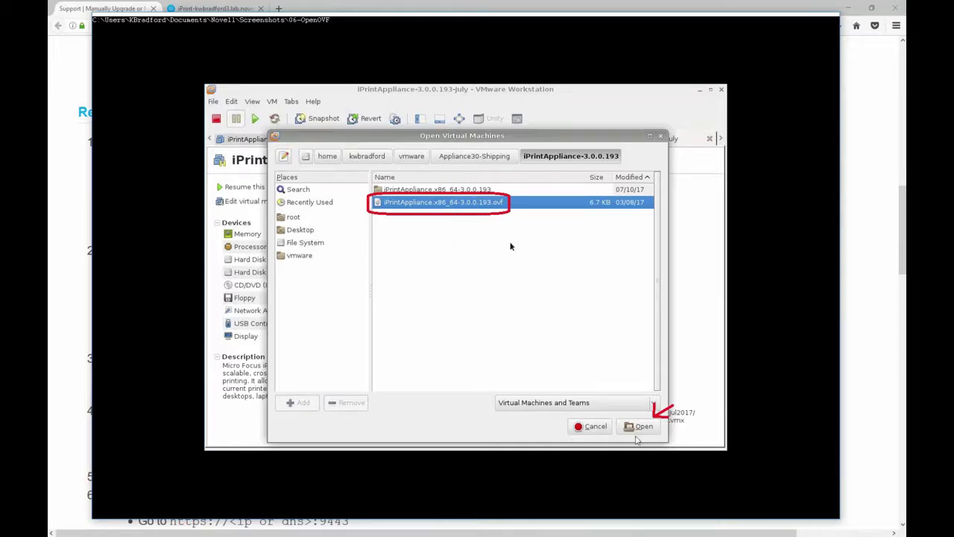
# - Step through screenshots 07-SecondDiskAndPowerOn to 12-ProvidePasswords, past boot, initialization and license
pyautogui.press('Right')
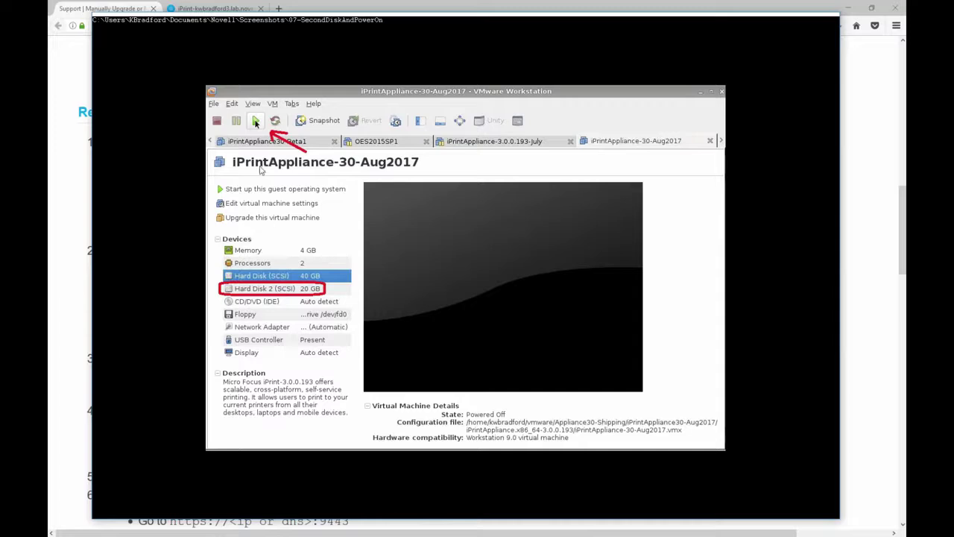
pyautogui.press('Right')
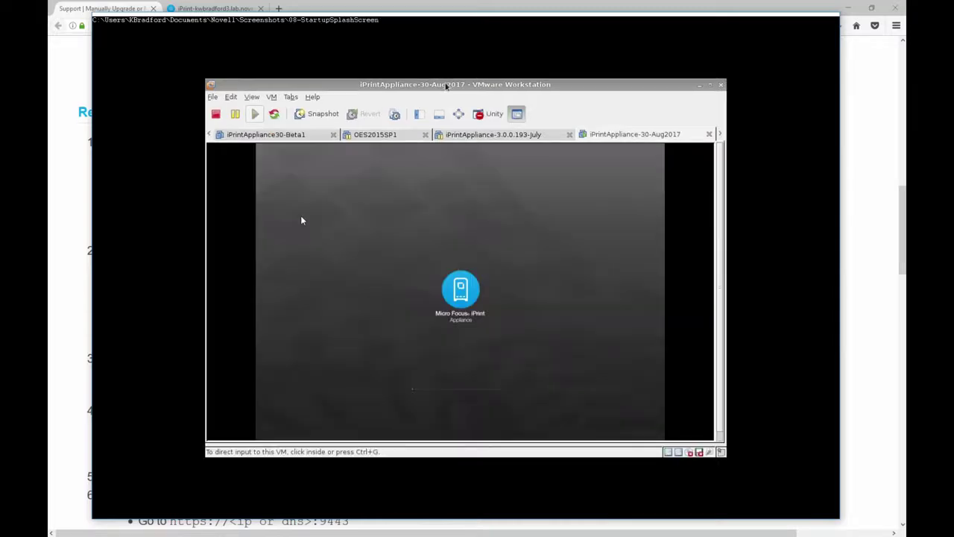
pyautogui.press('Right')
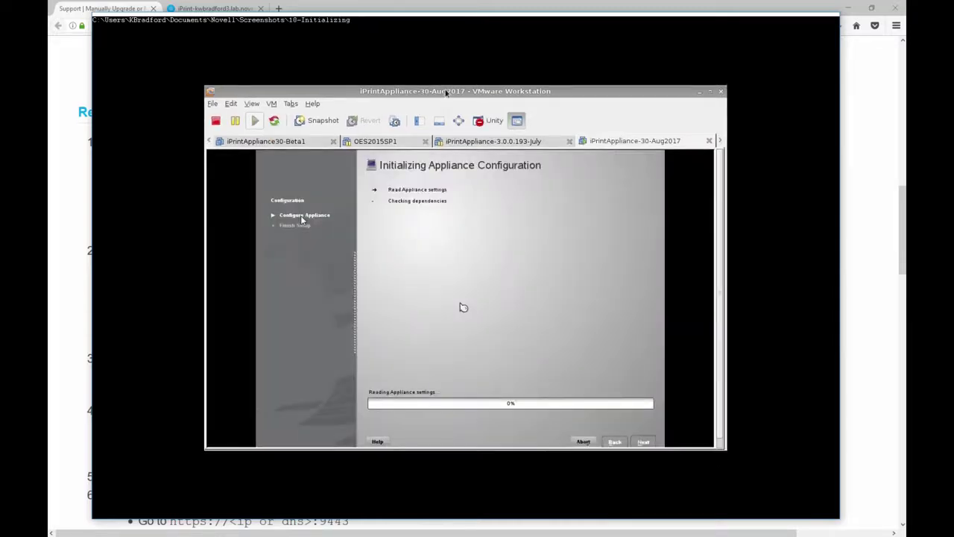
pyautogui.press('Right')
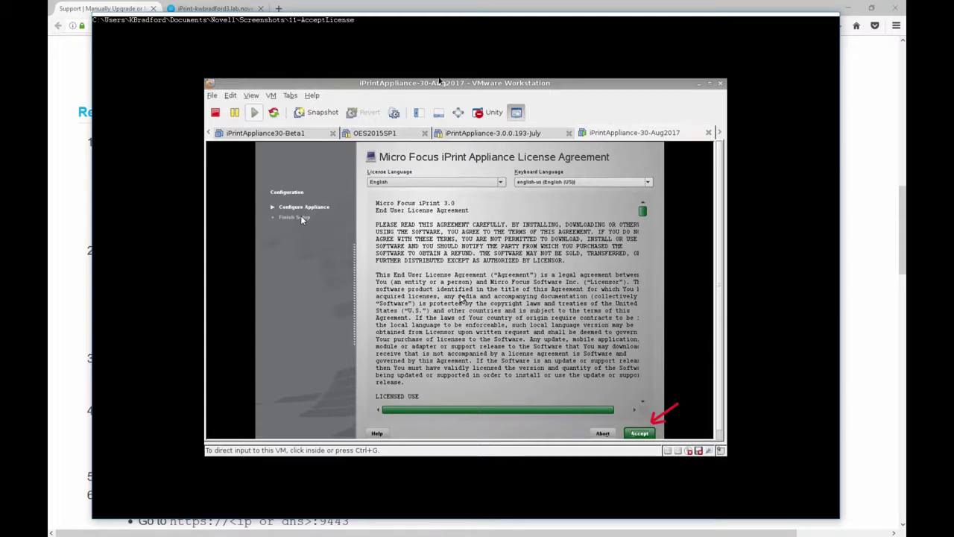
pyautogui.press('Right')
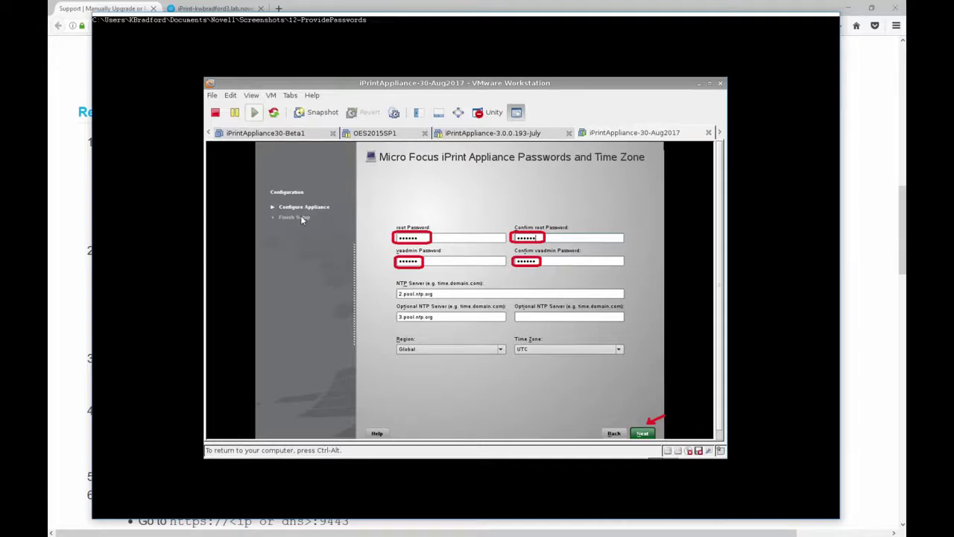
# - Step through screenshots 13-NetworkSettings, 14-DataStoreLocation, 15-ConfiguringStorage and 16-CompleteFirstStageSetup
pyautogui.press('Right')
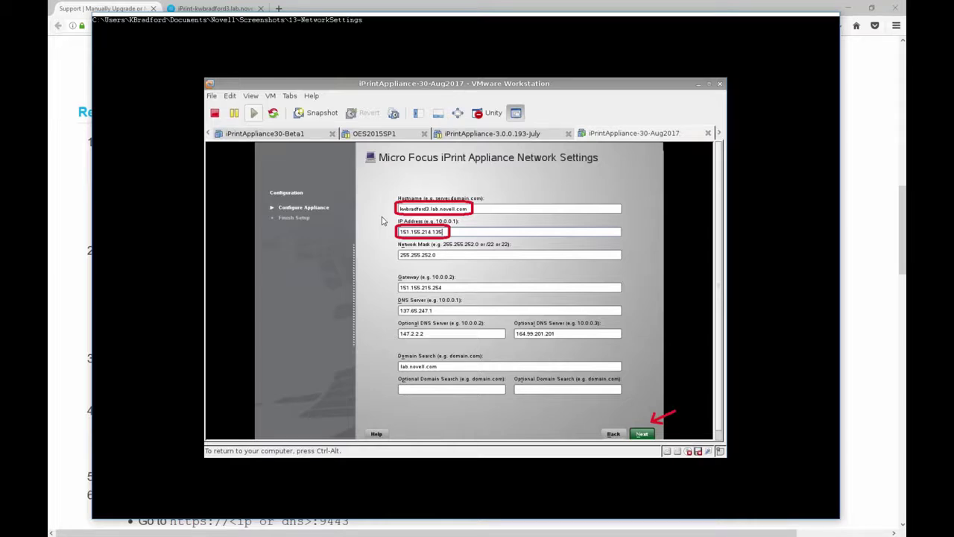
pyautogui.press('Right')
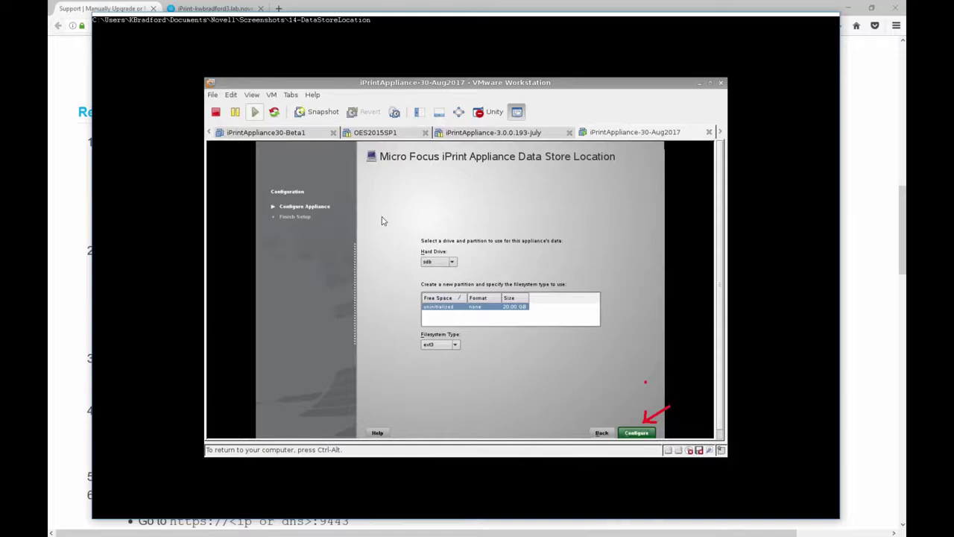
pyautogui.press('Right')
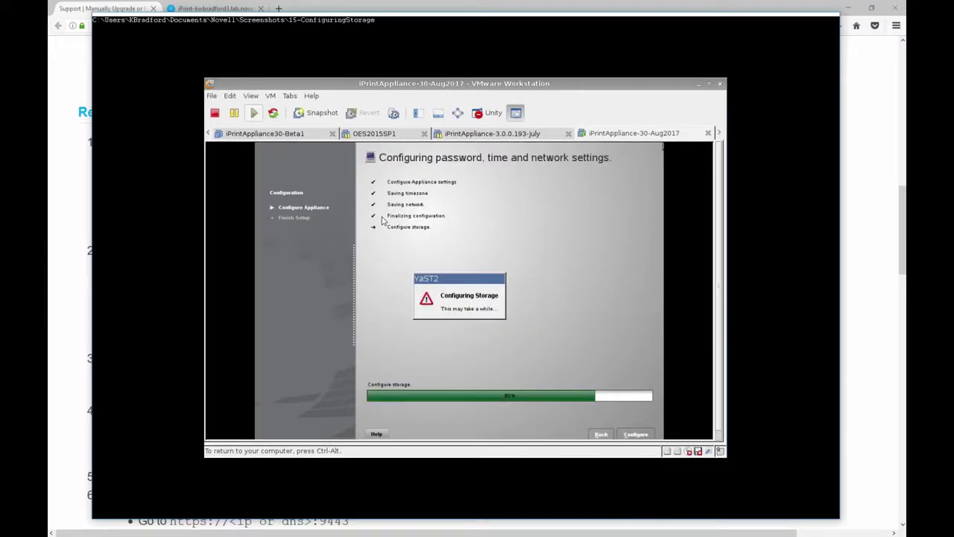
pyautogui.press('Right')
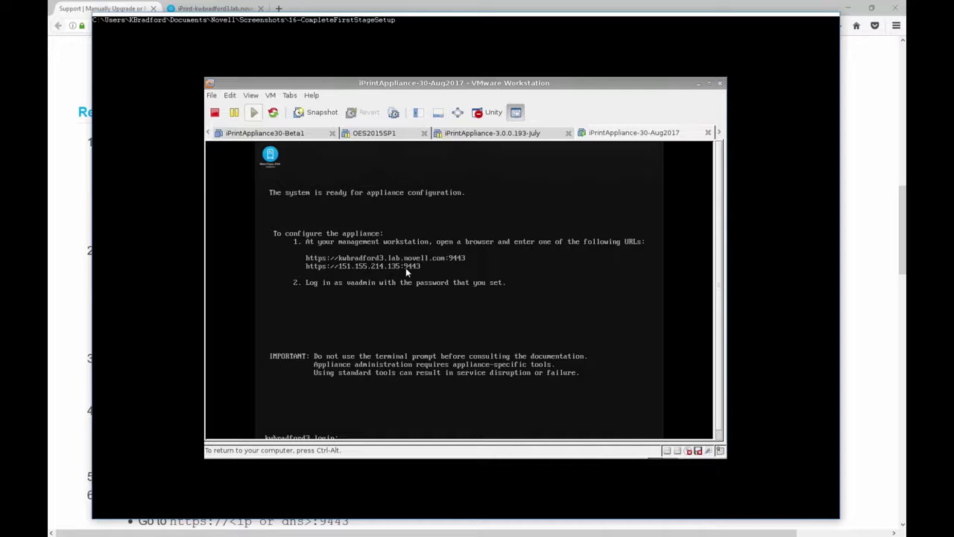
# - Step through screenshots 17-LoginConsole to 21-ProductImprovement, covering login, appliance creation and success
pyautogui.press('Right')
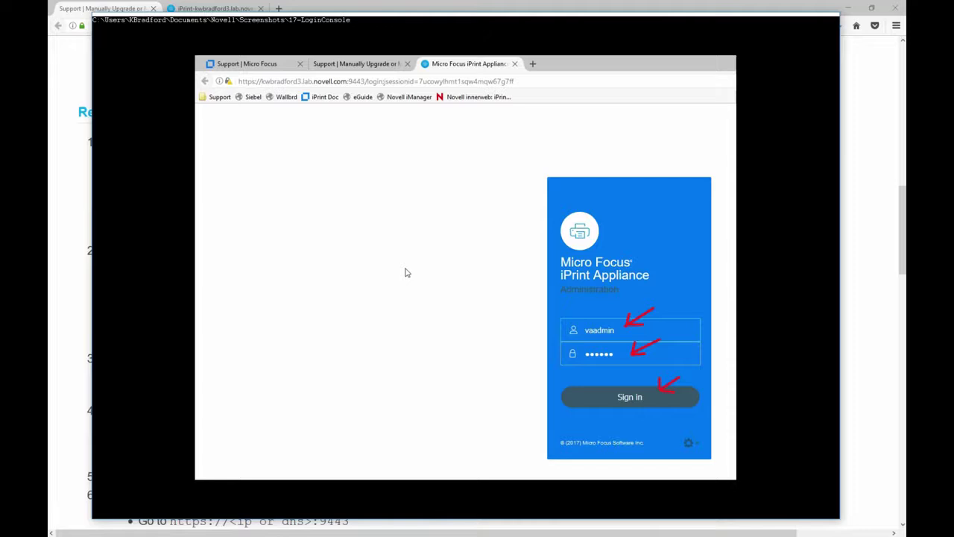
pyautogui.press('Right')
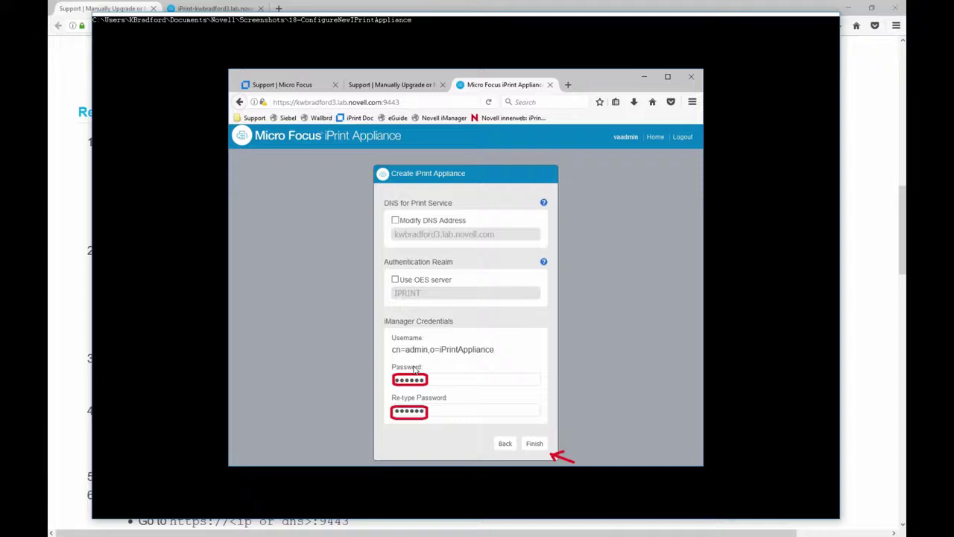
pyautogui.press('Right')
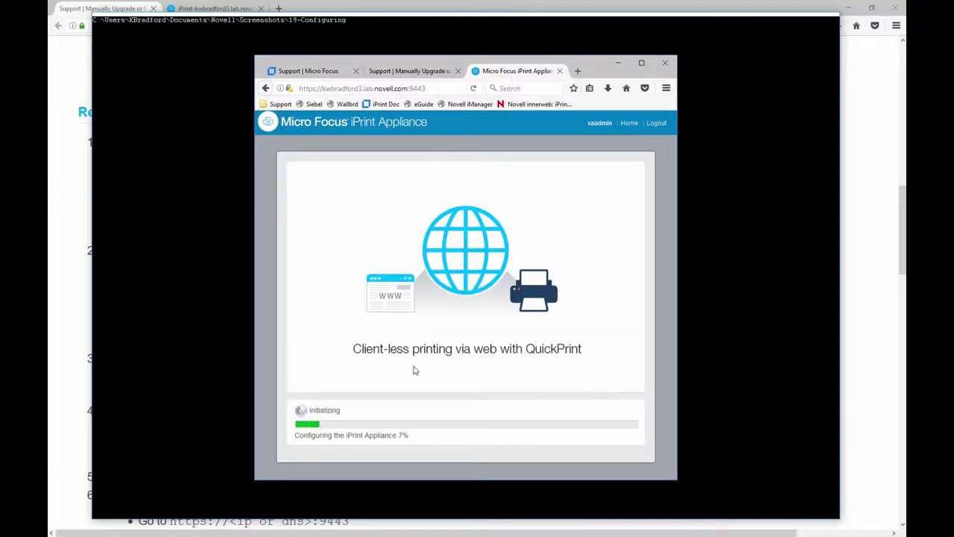
pyautogui.press('Right')
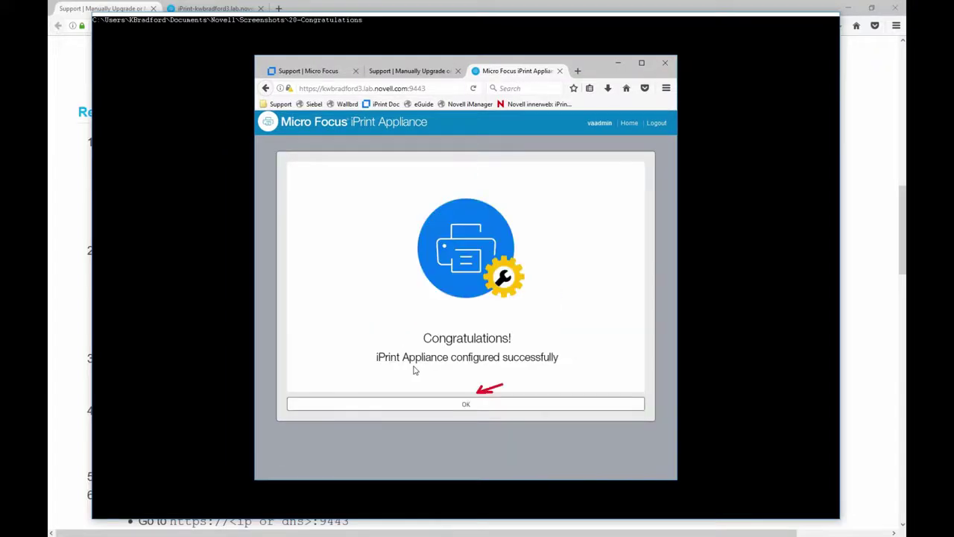
pyautogui.press('Right')
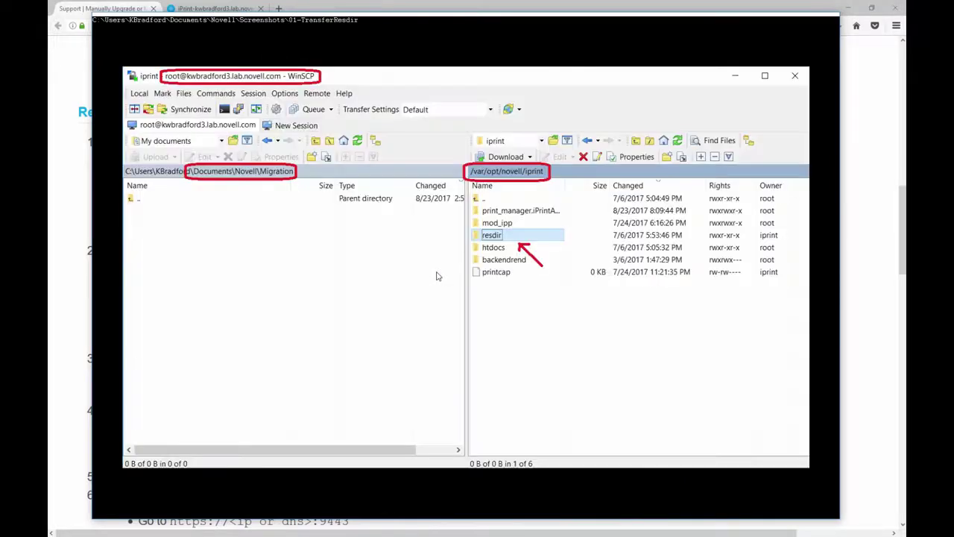
# - Close the screenshot viewer, scroll the article to steps 2–8, and switch to the iPrint-kwbradford3 tab
pyautogui.press('Escape')
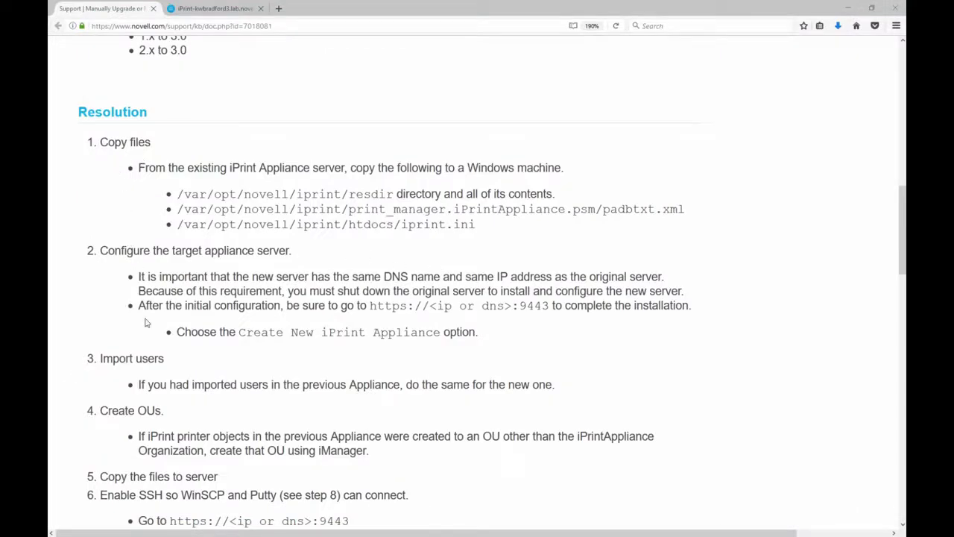
pyautogui.scroll(-3, 147, 335)
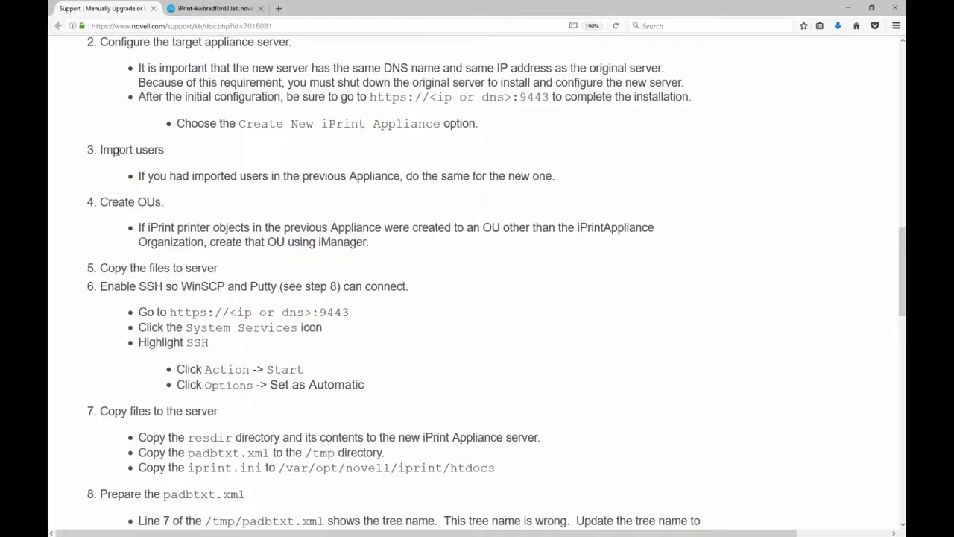
pyautogui.click(218, 12)
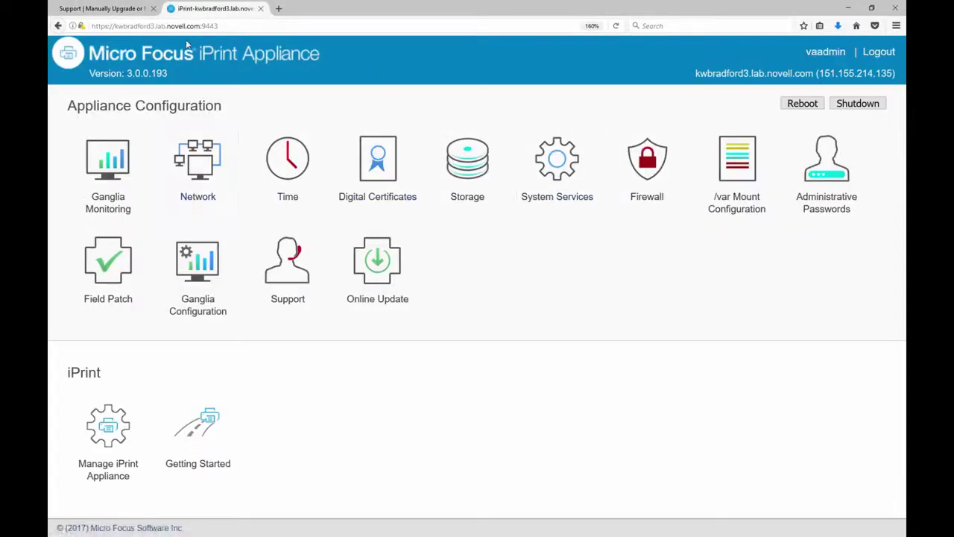
# - Go to Manage iPrint Appliance > Directory Servers and start adding a new directory server
pyautogui.click(142, 26)
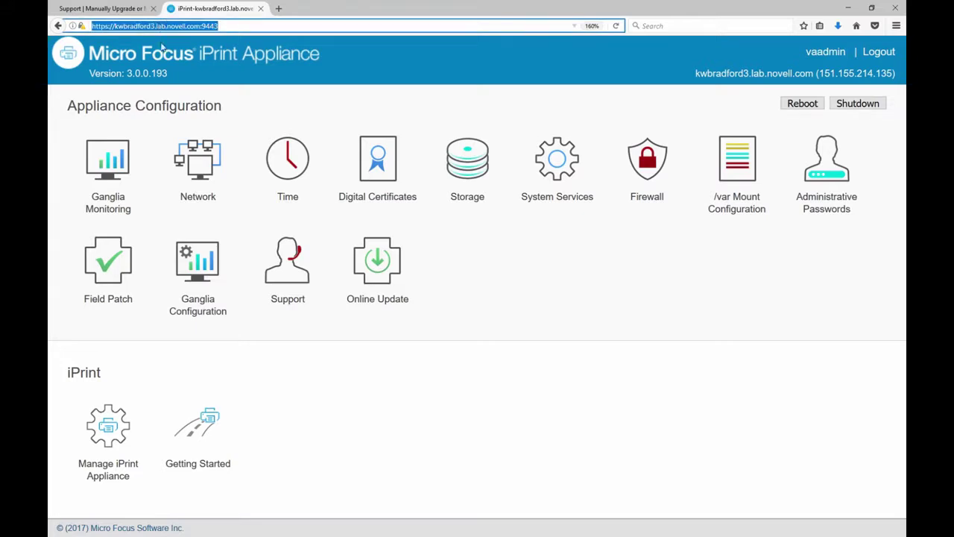
pyautogui.click(117, 441)
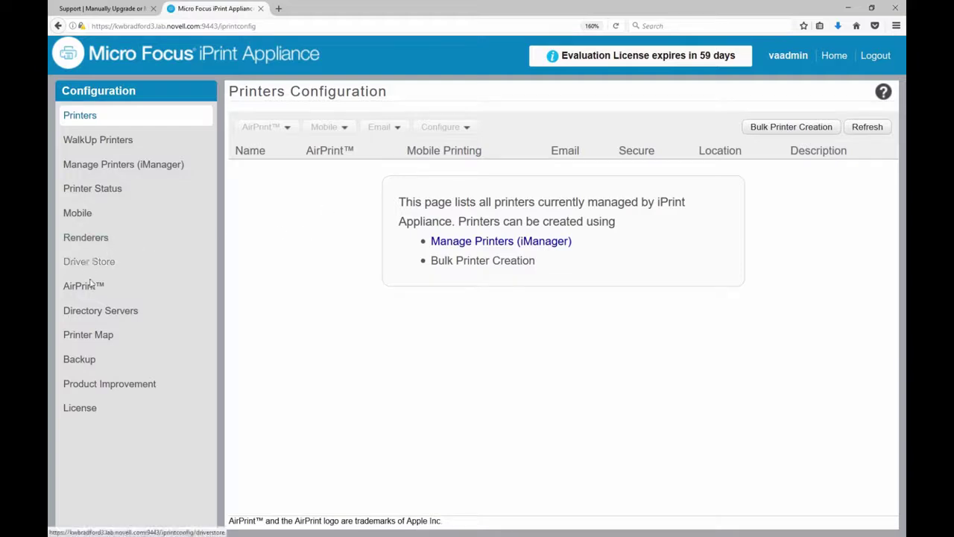
pyautogui.click(84, 312)
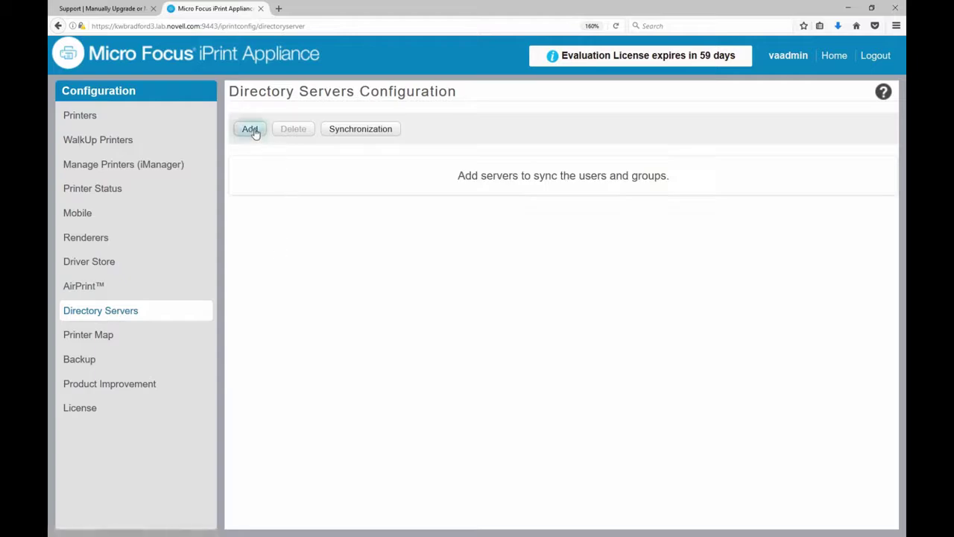
pyautogui.click(253, 129)
# - Review the New Directory Server fields without entering values, then return to the Home page
pyautogui.click(332, 143)
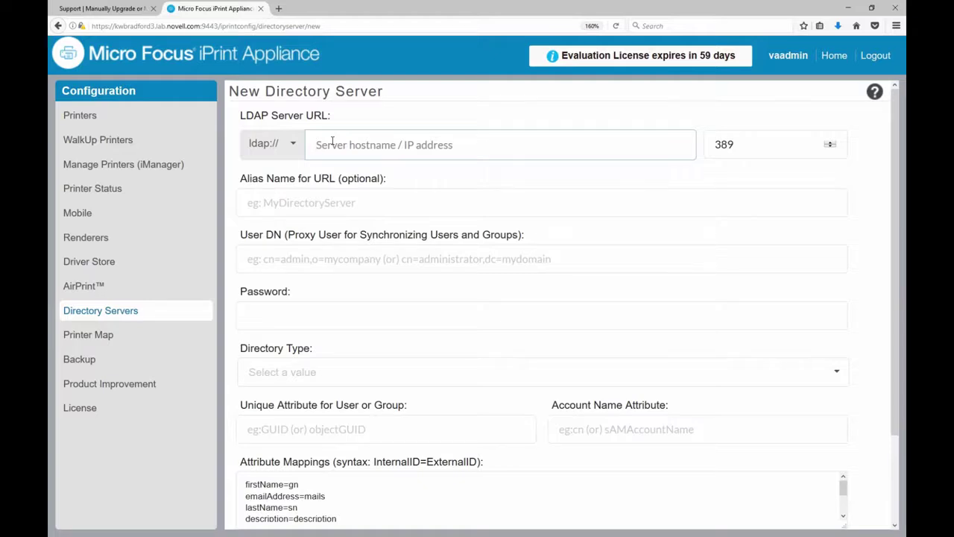
pyautogui.click(298, 198)
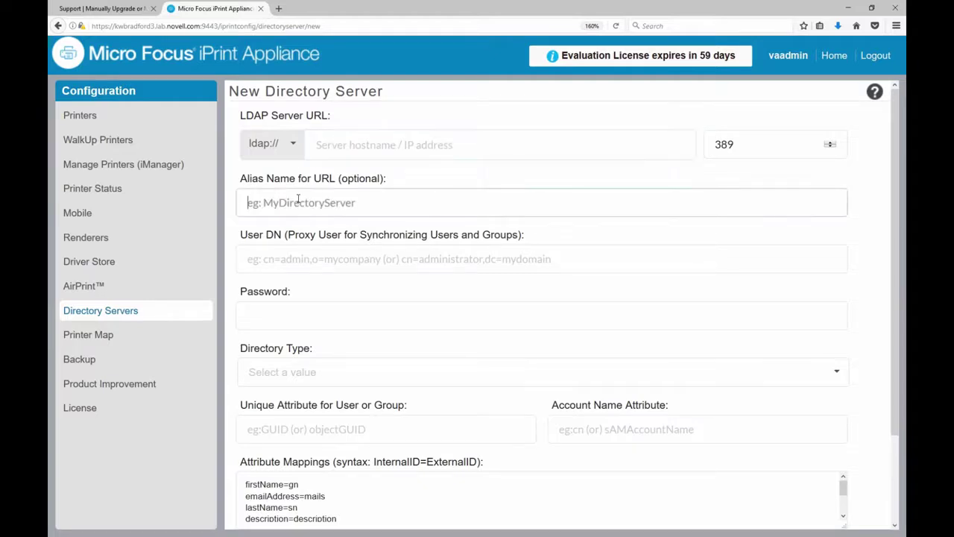
pyautogui.click(274, 260)
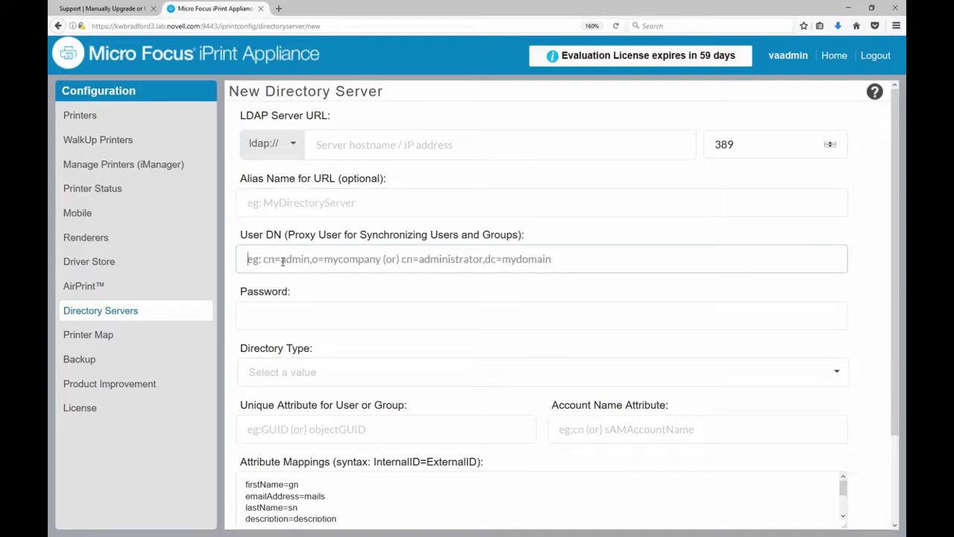
pyautogui.click(288, 316)
pyautogui.click(293, 375)
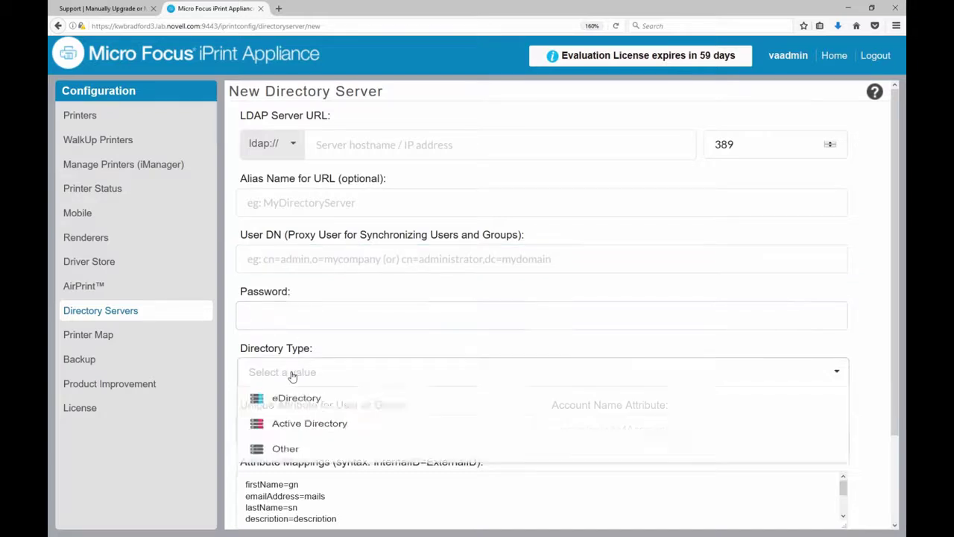
pyautogui.click(347, 342)
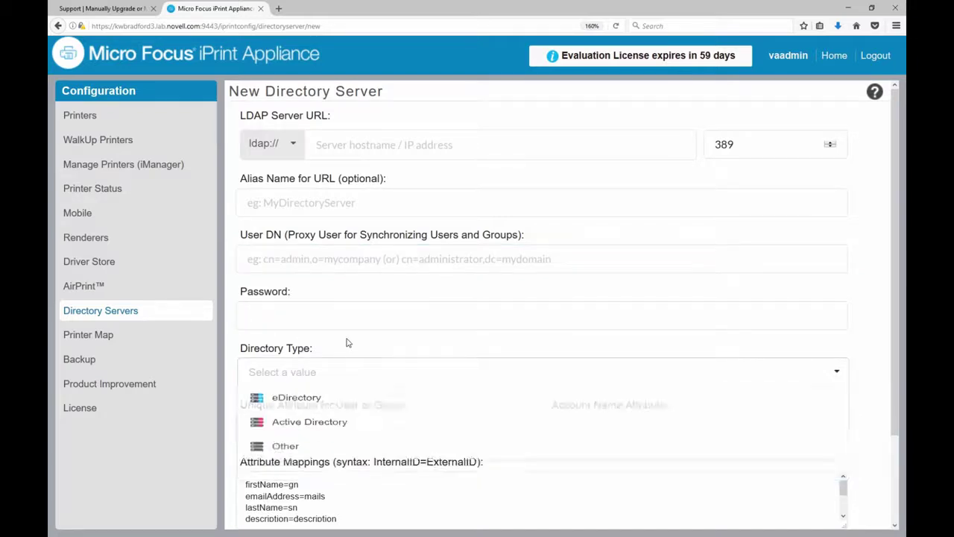
pyautogui.click(291, 430)
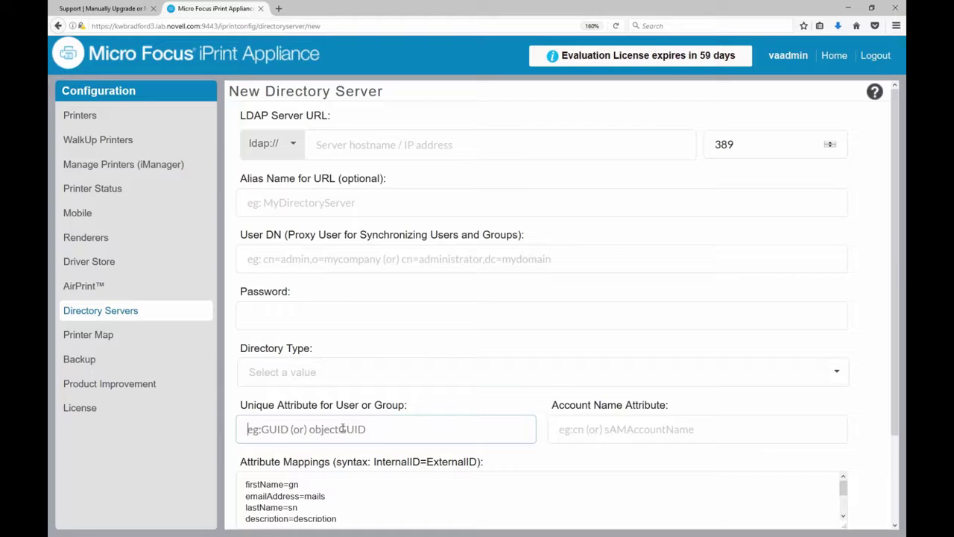
pyautogui.click(574, 406)
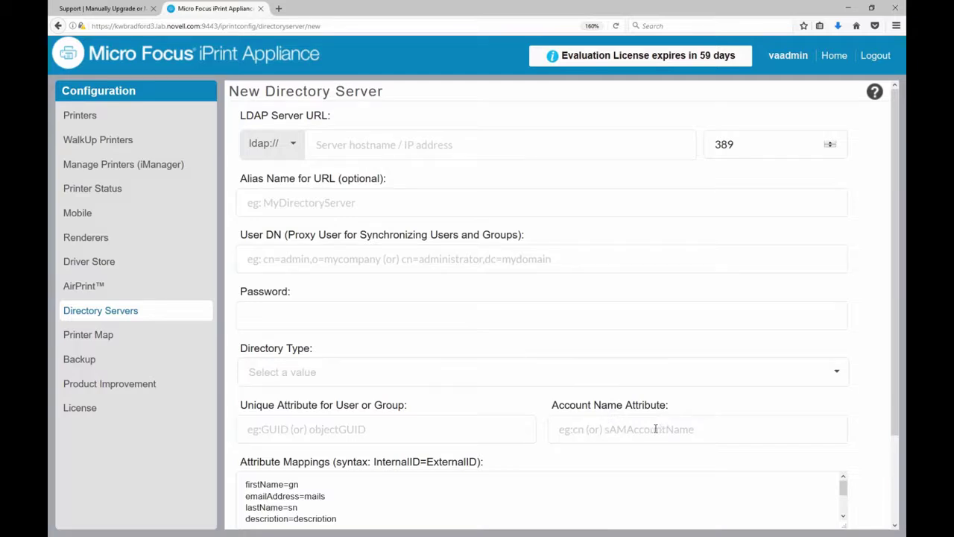
pyautogui.scroll(-3, 557, 393)
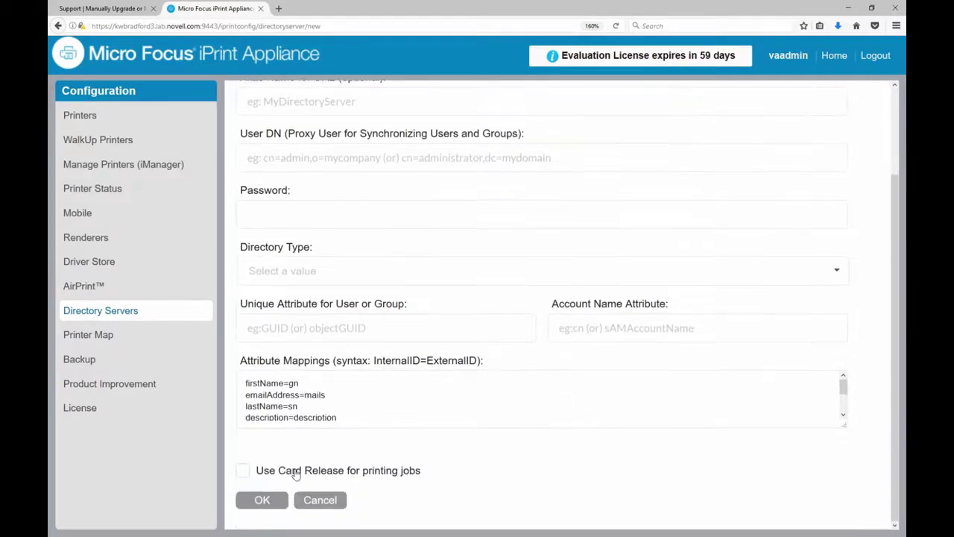
pyautogui.scroll(3, 443, 285)
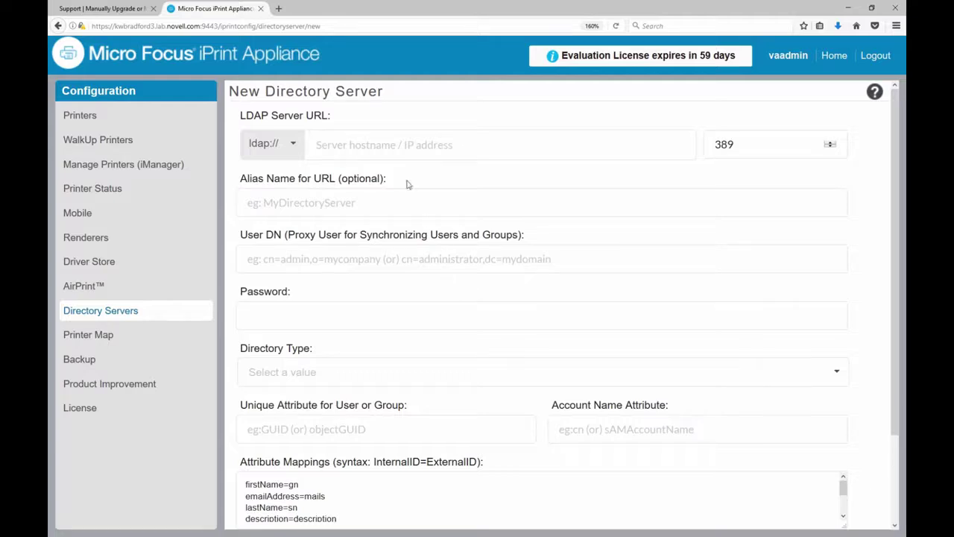
pyautogui.click(830, 57)
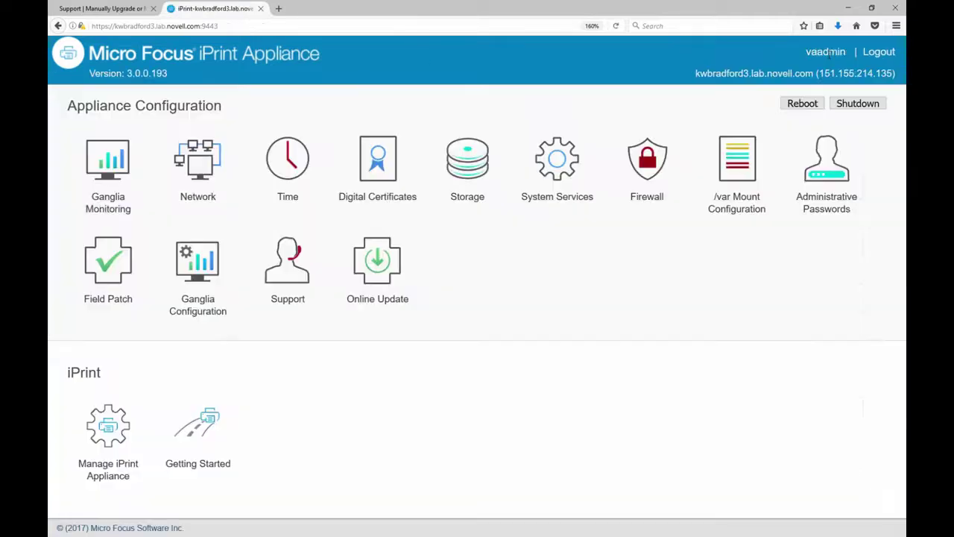
# - Highlight step 4 'Create OUs' in the KB article, then show padbtxt.xml maximized in Notepad++
pyautogui.click(127, 9)
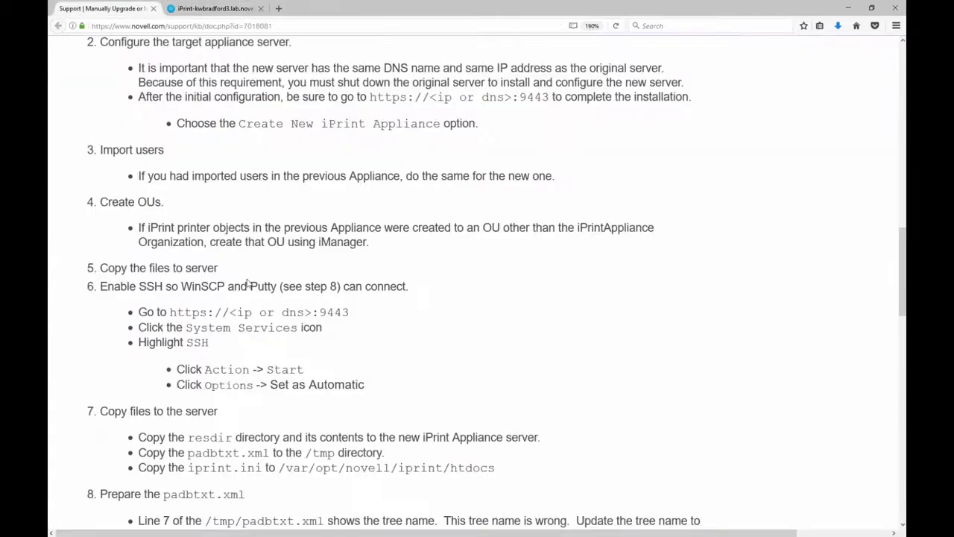
pyautogui.moveTo(109, 201); pyautogui.dragTo(158, 202)
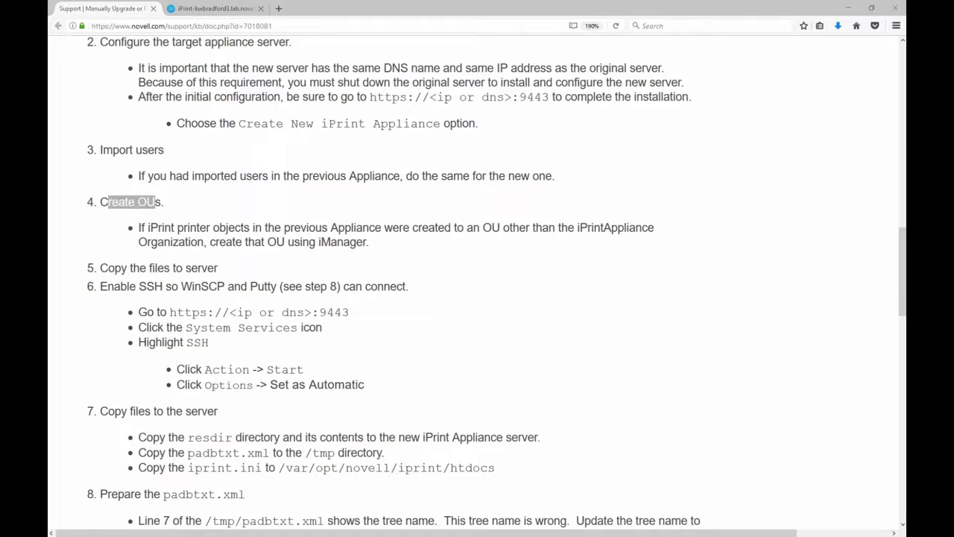
pyautogui.moveTo(112, 0); pyautogui.dragTo(298, 60)
pyautogui.doubleClick(299, 60)
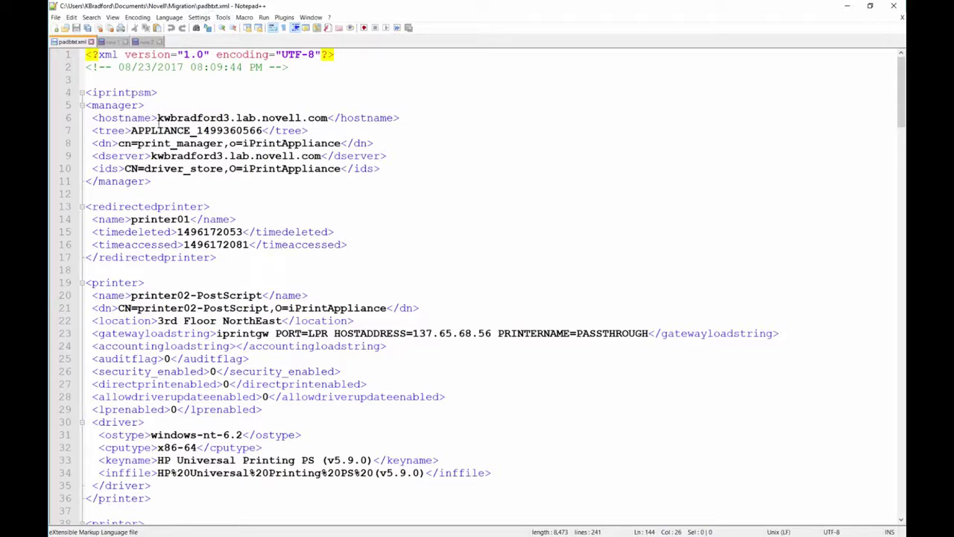
# - Highlight the hostname, tree name, dserver and driver_store values at the top of padbtxt.xml
pyautogui.moveTo(159, 122); pyautogui.dragTo(328, 121)
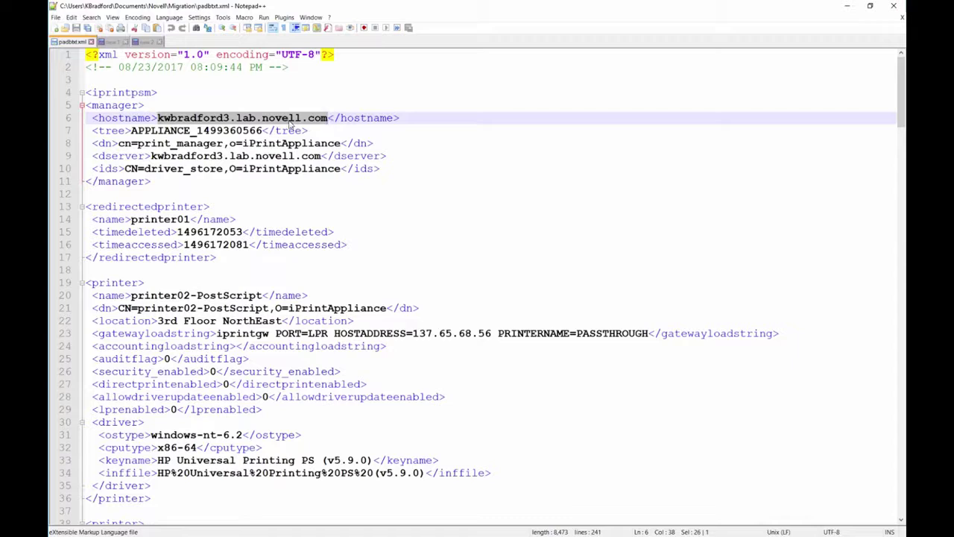
pyautogui.moveTo(129, 130); pyautogui.dragTo(262, 131)
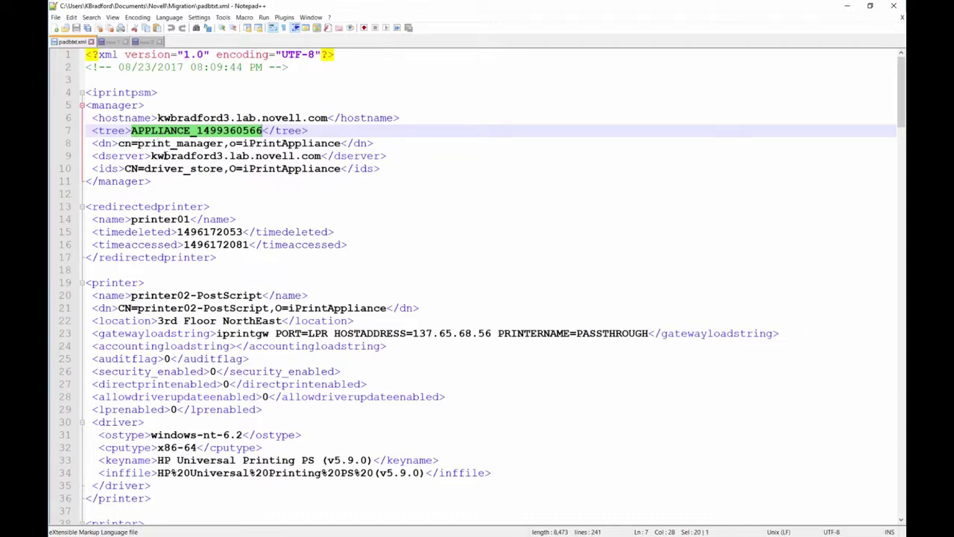
pyautogui.moveTo(151, 156); pyautogui.dragTo(324, 156)
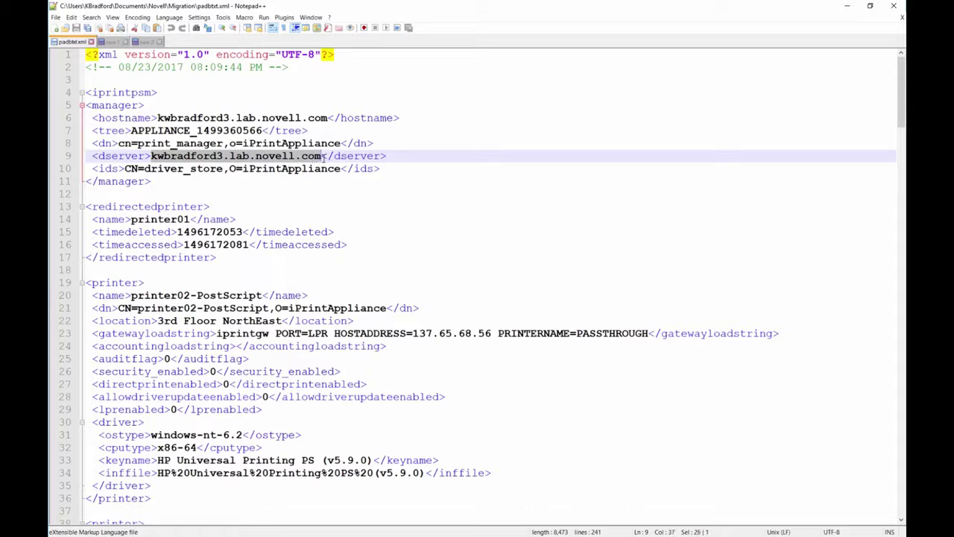
pyautogui.moveTo(157, 119); pyautogui.dragTo(296, 124)
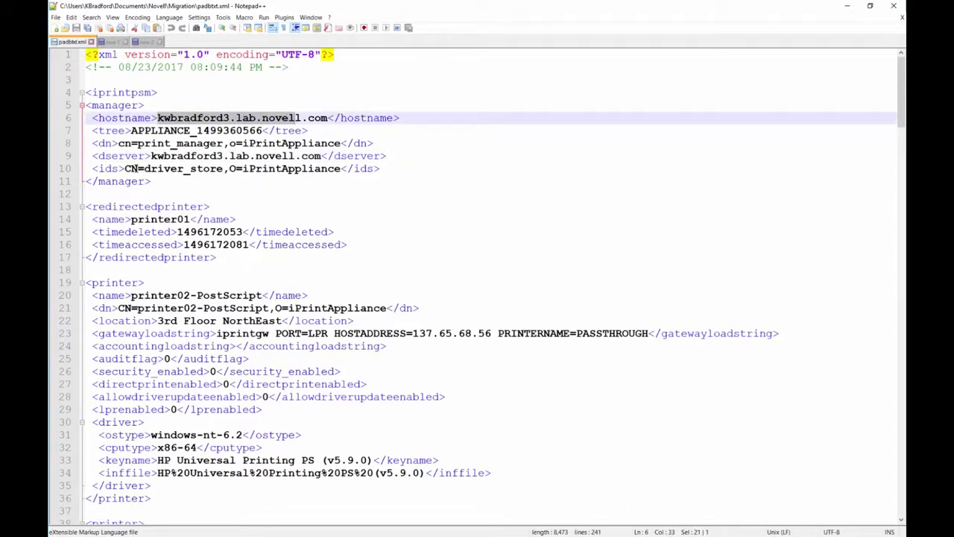
pyautogui.moveTo(137, 169); pyautogui.dragTo(195, 169)
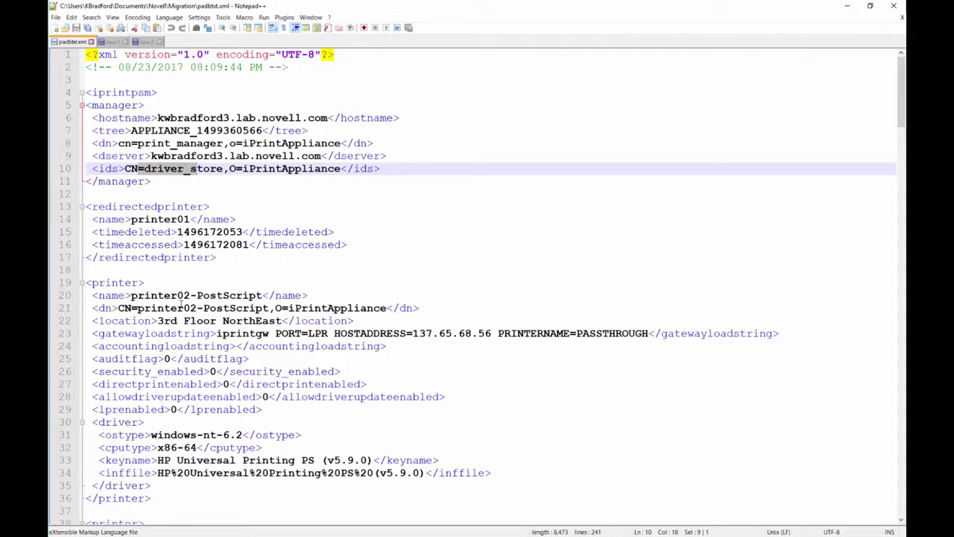
# - Highlight the O=iPrintAppliance contexts of printer02-PostScript, PRNT-HP4200 and the Xerox printer, then minimize Notepad++
pyautogui.moveTo(275, 308); pyautogui.dragTo(387, 308)
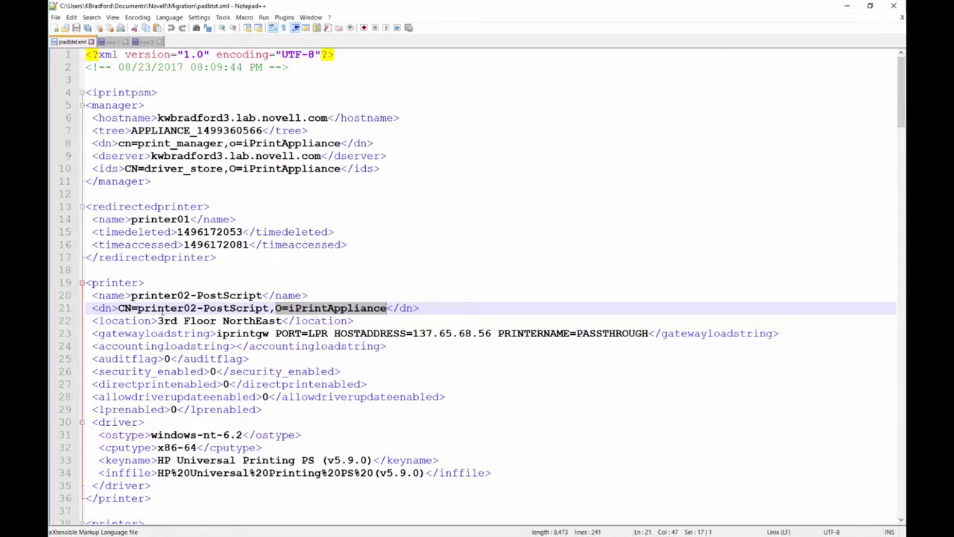
pyautogui.moveTo(137, 308); pyautogui.dragTo(385, 312)
pyautogui.scroll(-6, 277, 308)
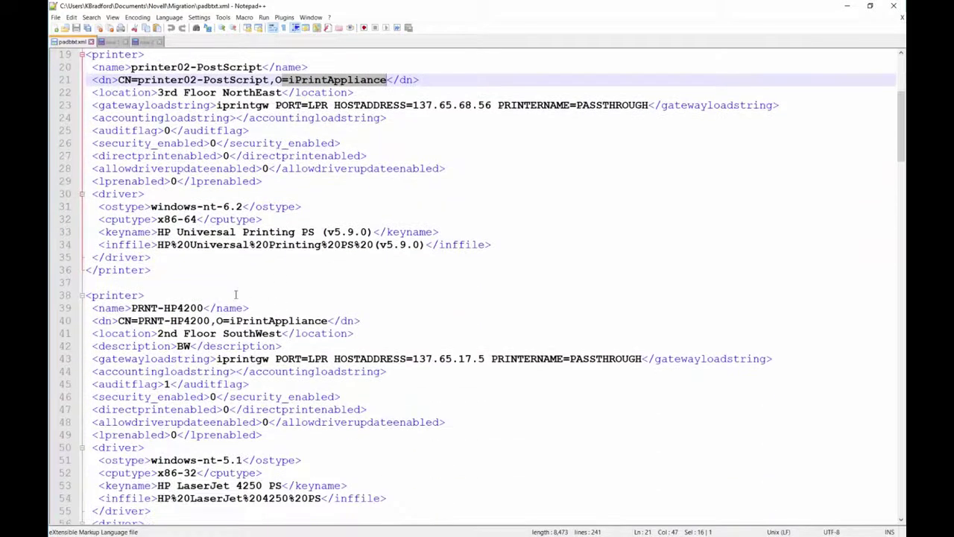
pyautogui.moveTo(222, 321); pyautogui.dragTo(327, 323)
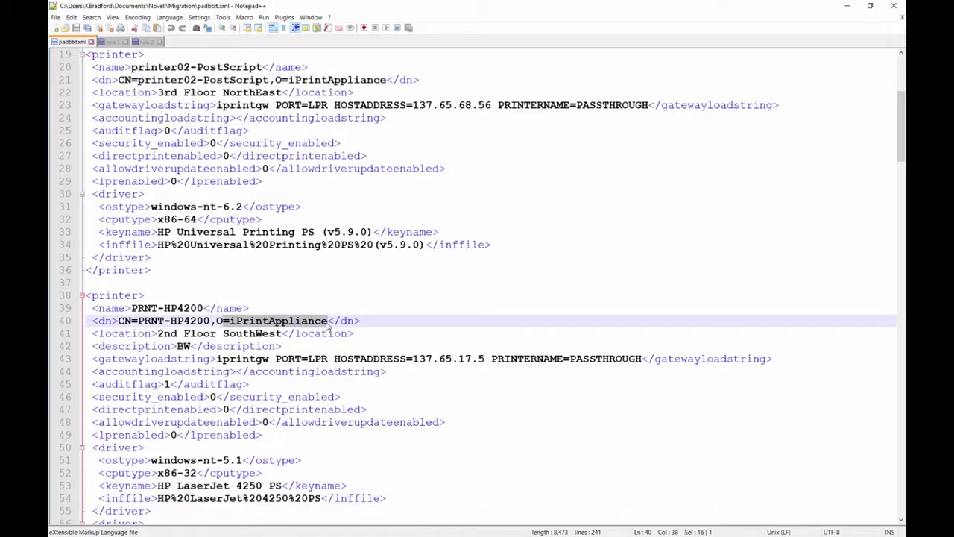
pyautogui.scroll(-11, 327, 322)
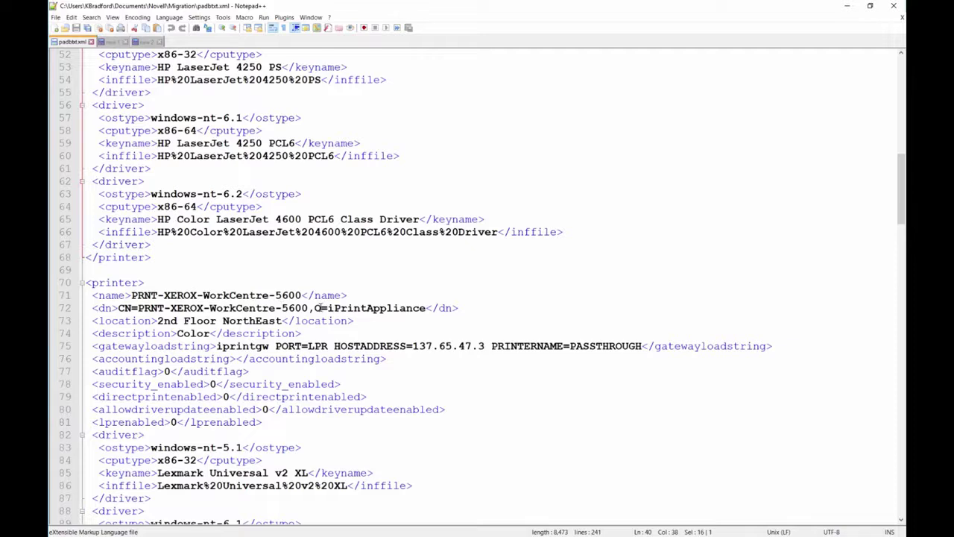
pyautogui.click(314, 308)
pyautogui.moveTo(314, 308); pyautogui.dragTo(427, 308)
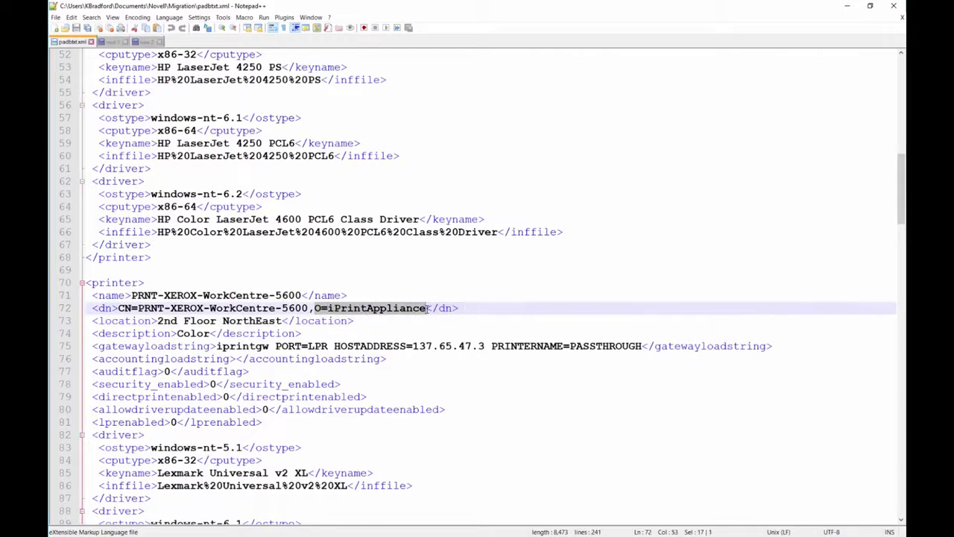
pyautogui.scroll(-3, 427, 308)
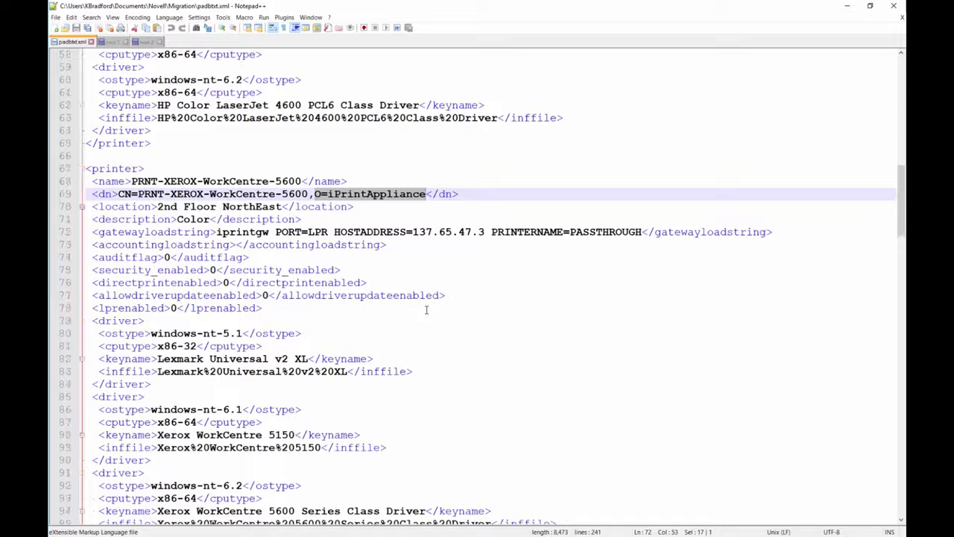
pyautogui.scroll(3, 426, 309)
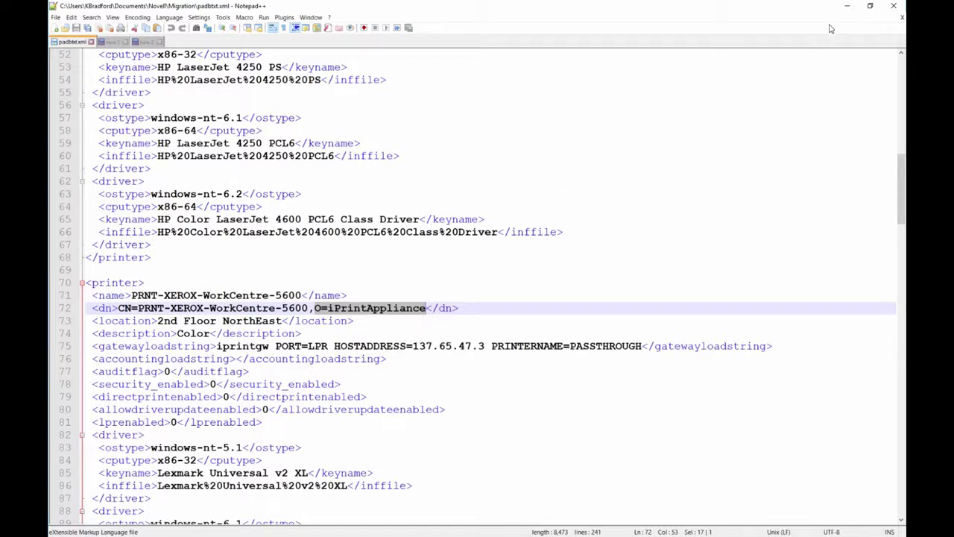
pyautogui.click(847, 6)
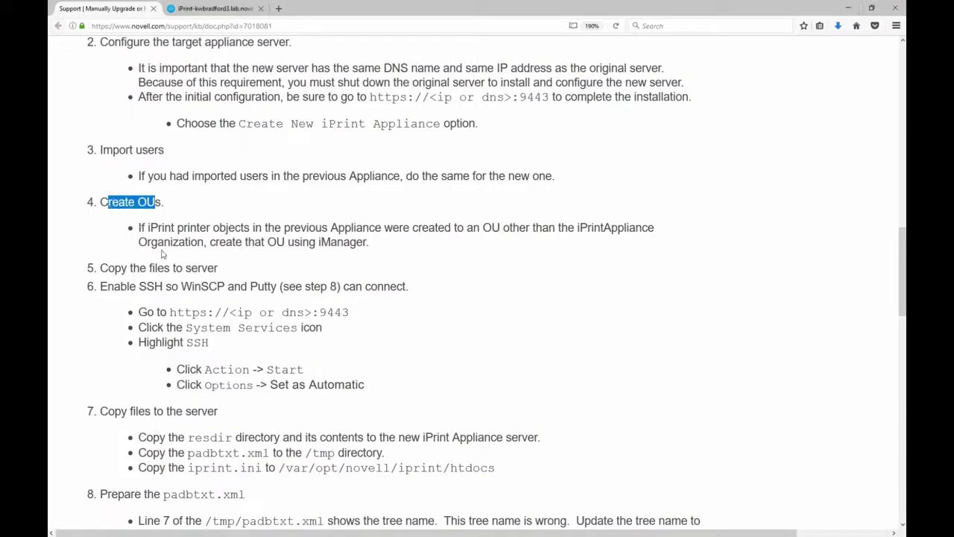
# - Reload the KB article, highlight step 5 'Enable SSH', and return to the iPrint Appliance tab
pyautogui.moveTo(108, 268); pyautogui.dragTo(118, 271)
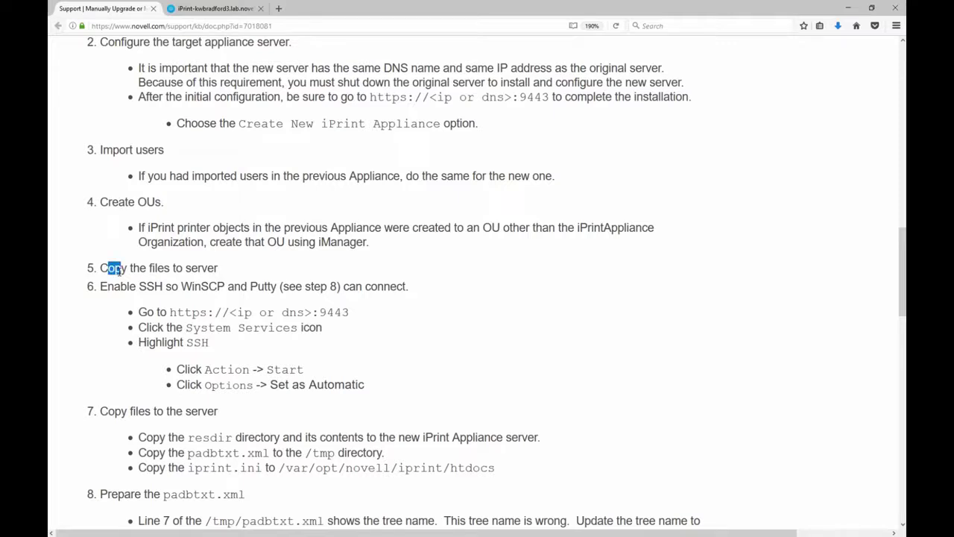
pyautogui.click(615, 25)
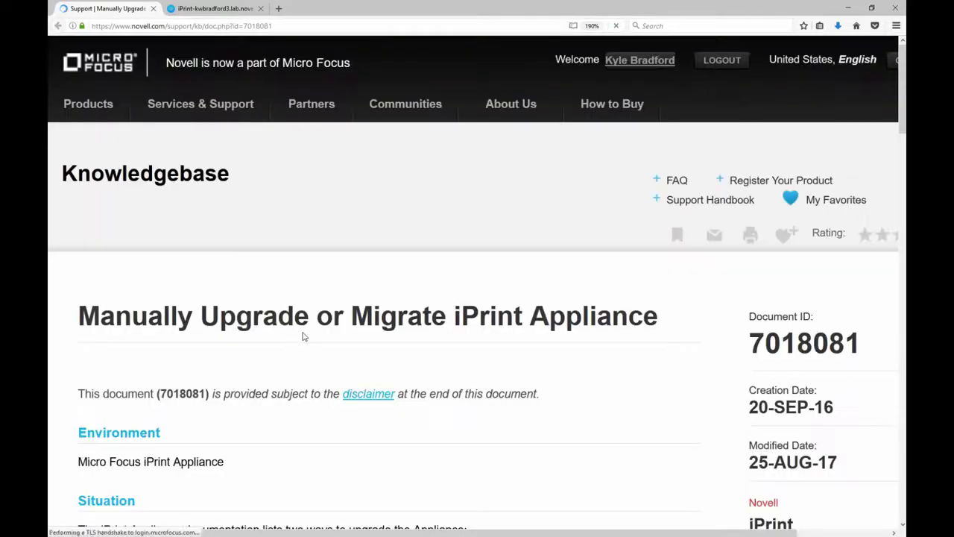
pyautogui.scroll(-5, 303, 332)
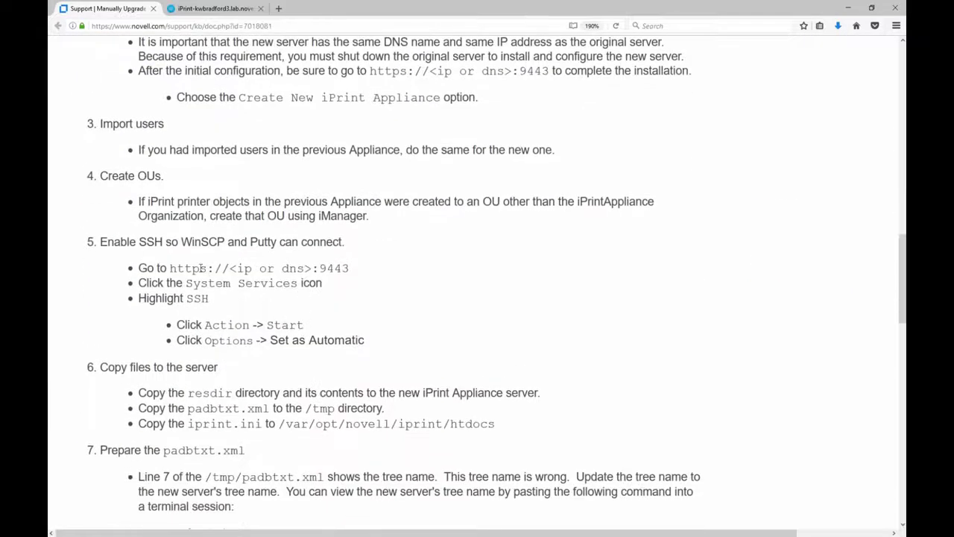
pyautogui.moveTo(108, 243); pyautogui.dragTo(258, 247)
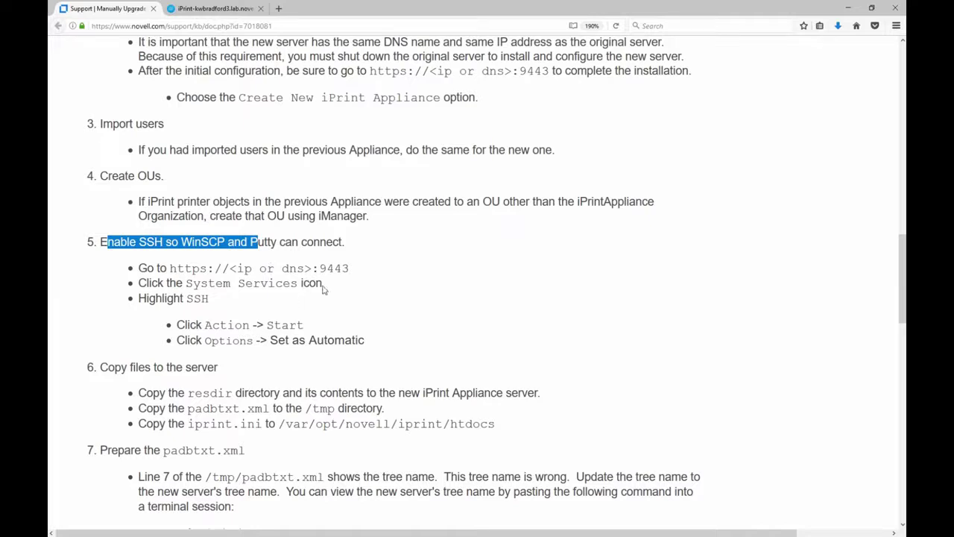
pyautogui.click(200, 9)
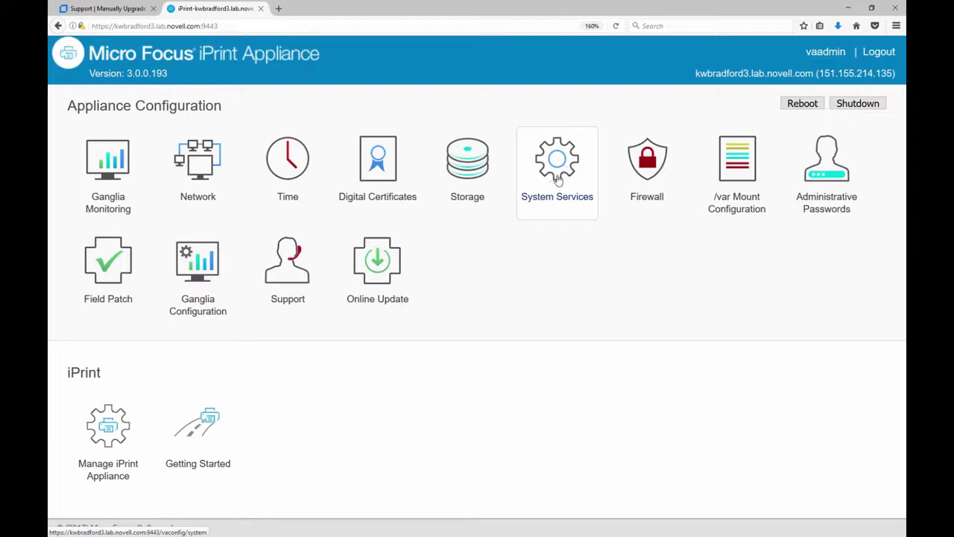
# - Start the stopped SSH service from the appliance's System Services list
pyautogui.click(557, 180)
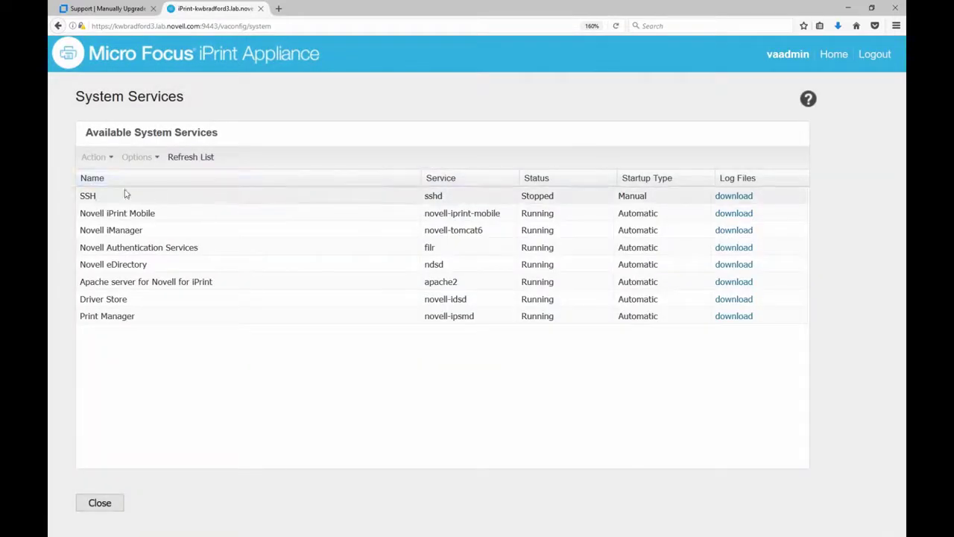
pyautogui.click(89, 196)
pyautogui.click(95, 157)
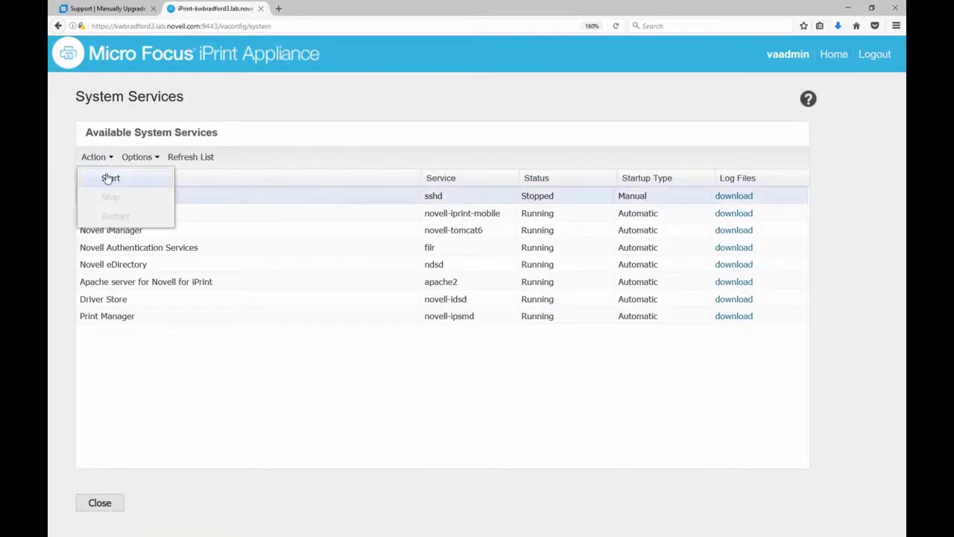
pyautogui.click(109, 178)
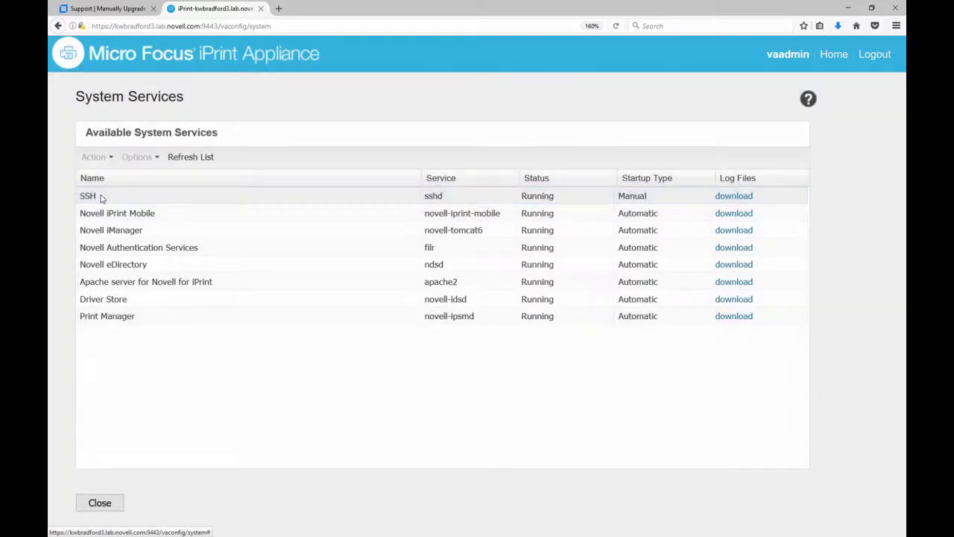
# - Set SSH's startup type to Automatic and return to the appliance home page
pyautogui.click(102, 197)
pyautogui.click(138, 157)
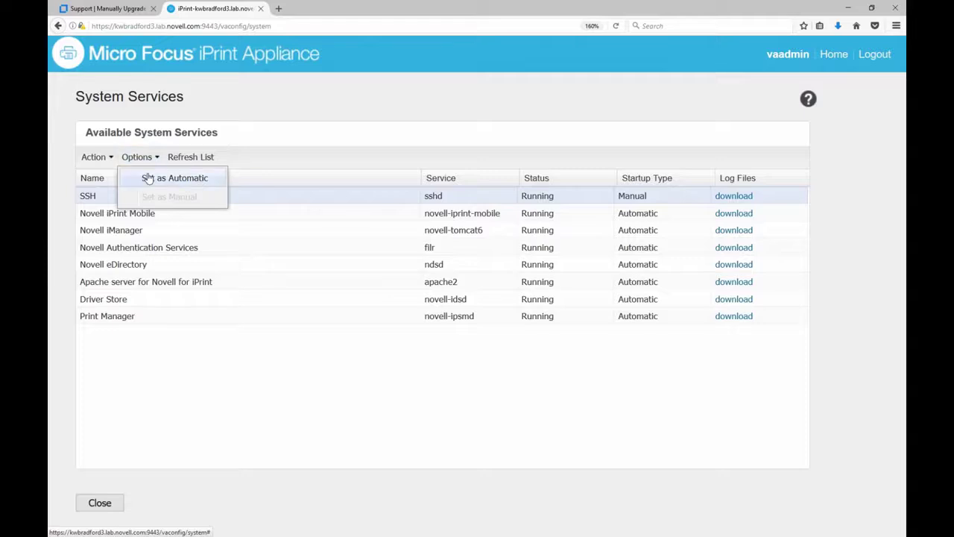
pyautogui.click(147, 178)
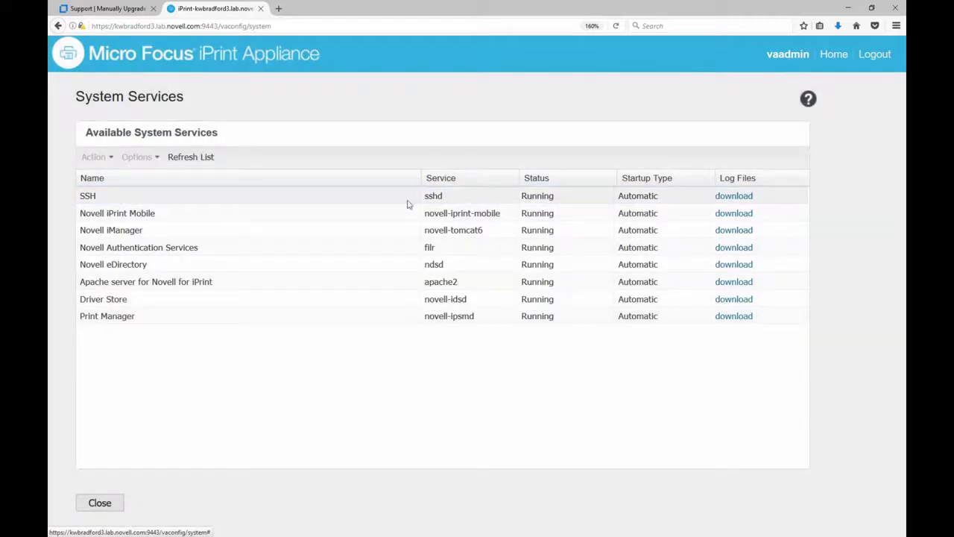
pyautogui.click(834, 55)
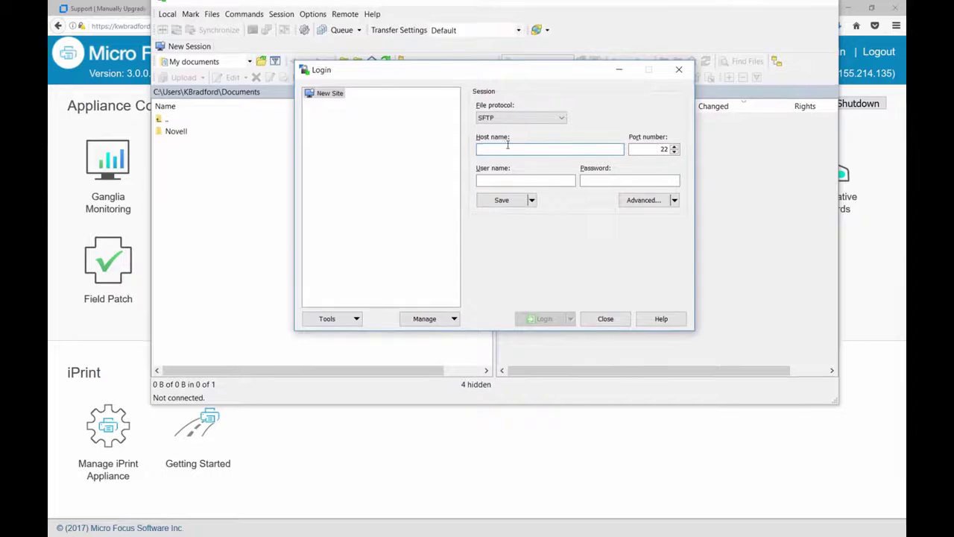
# - Log in to kwbradford3.lab.novell.com over SCP as root with the account password
pyautogui.click(545, 119)
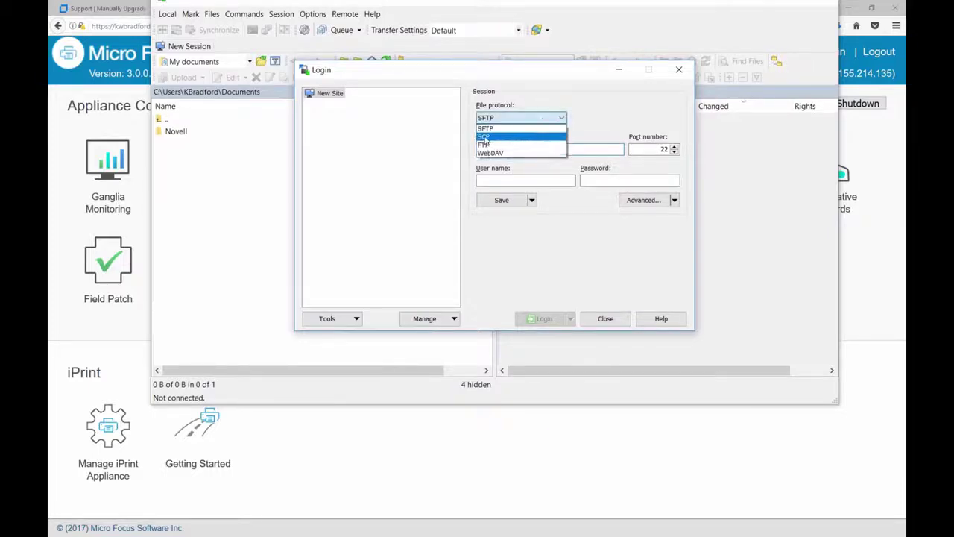
pyautogui.click(489, 137)
pyautogui.click(495, 147)
pyautogui.write('kwbra')
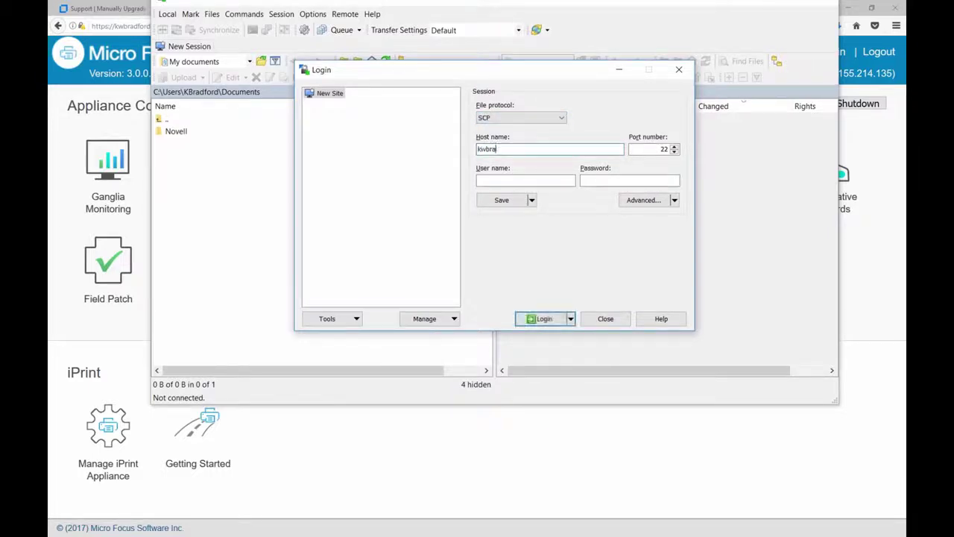
pyautogui.write('dford3.lab.novell.com')
pyautogui.press('Tab')
pyautogui.write('ro')
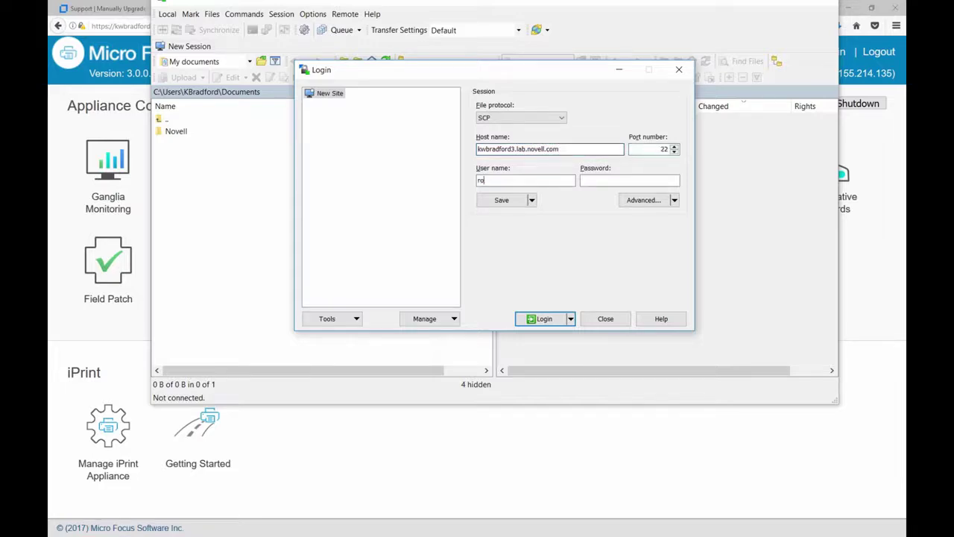
pyautogui.write('ot*****')
pyautogui.press('Return')
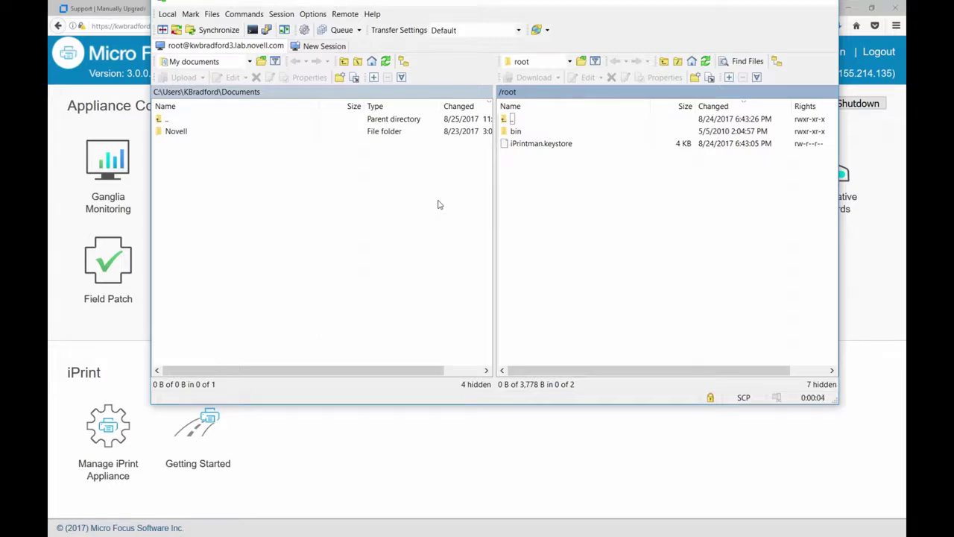
# - Show the server's root directory and local Novell\Migration folder, then return to the KB article
pyautogui.doubleClick(507, 120)
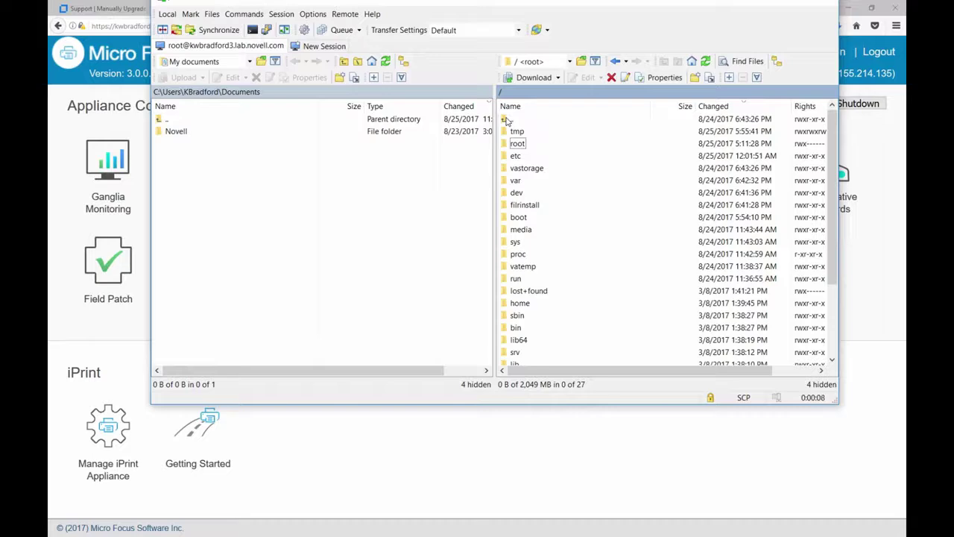
pyautogui.click(506, 120)
pyautogui.doubleClick(176, 131)
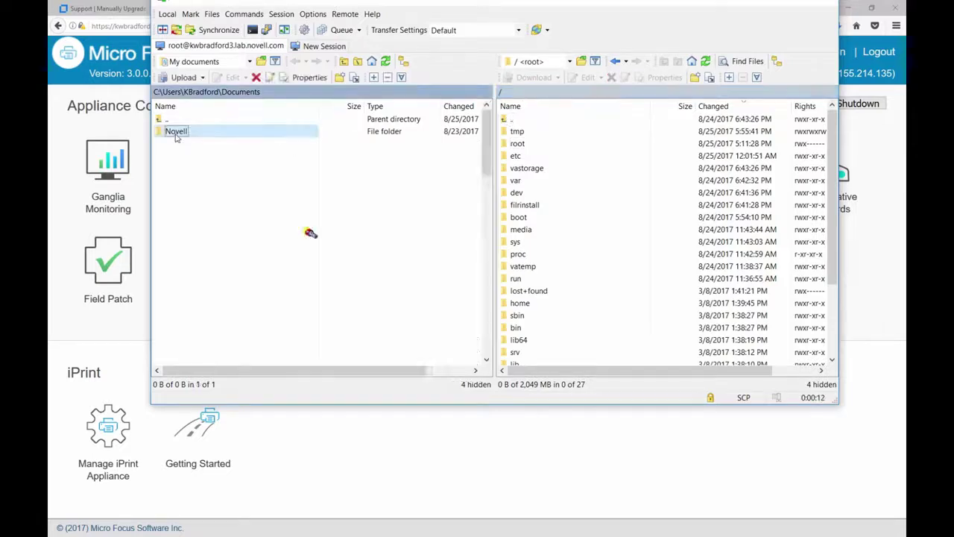
pyautogui.doubleClick(179, 132)
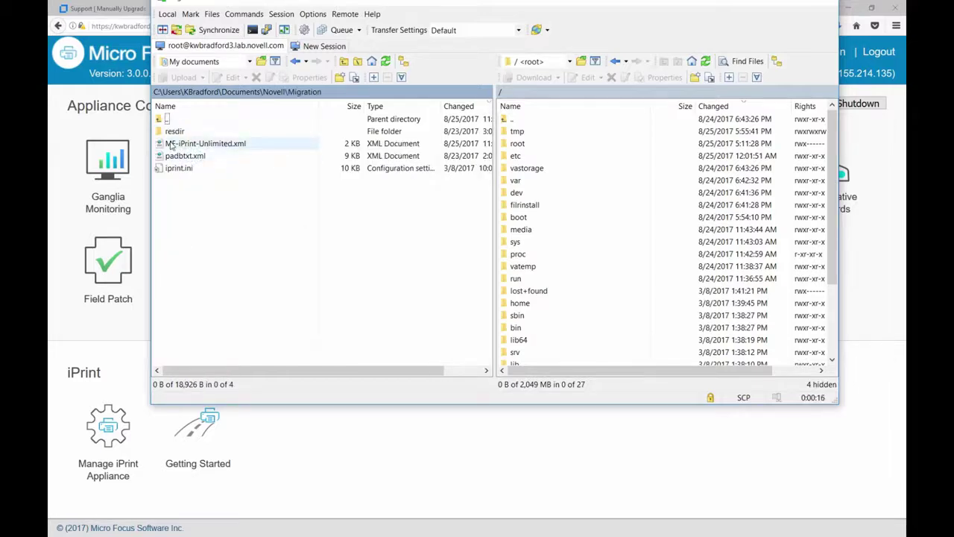
pyautogui.click(199, 144)
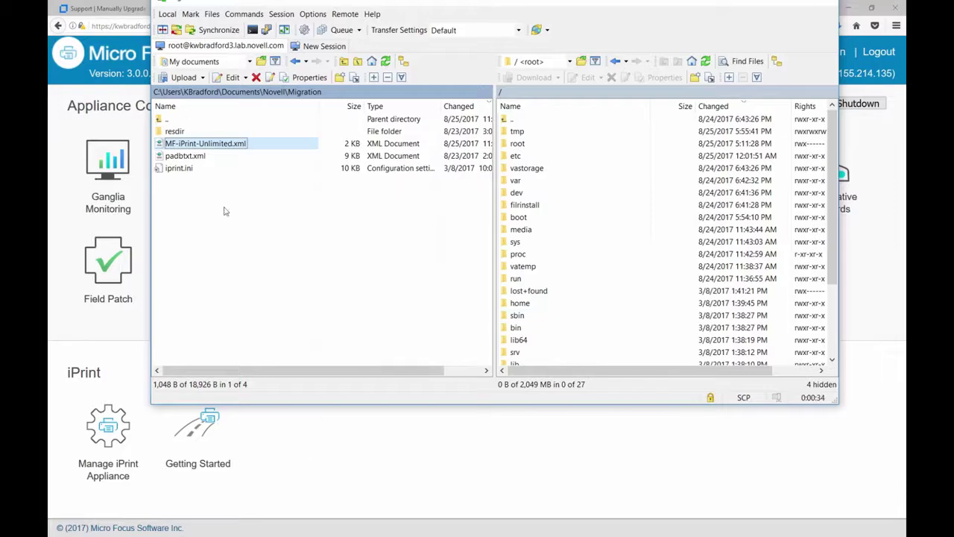
pyautogui.click(104, 101)
pyautogui.click(104, 9)
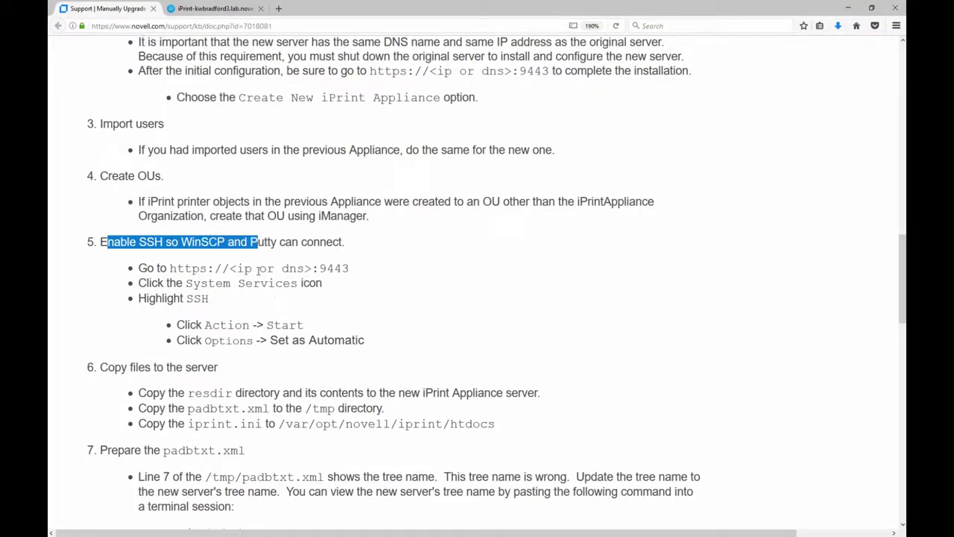
# - Review the KB's port 9443 step and the padbtxt.xml and resdir copy instructions, then return to WinSCP
pyautogui.moveTo(171, 270); pyautogui.dragTo(232, 264)
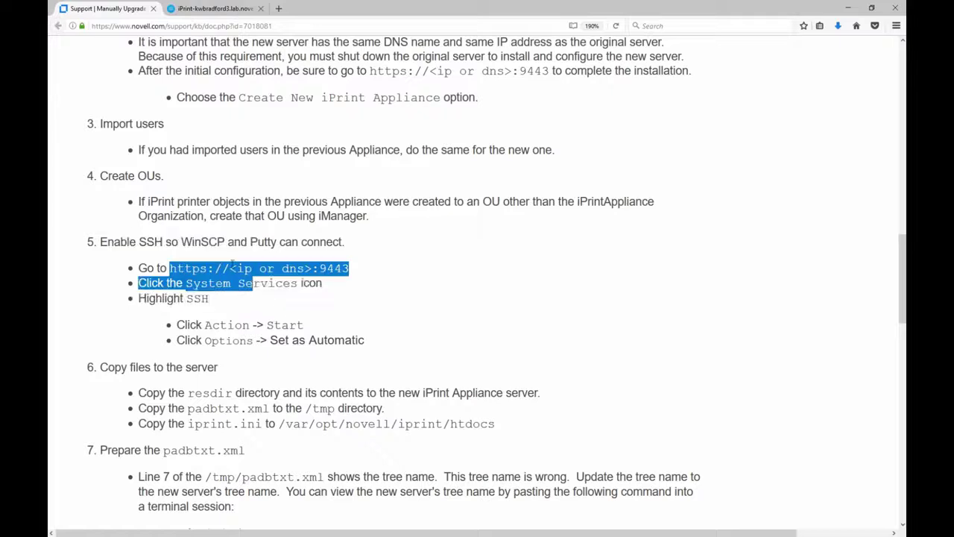
pyautogui.click(143, 242)
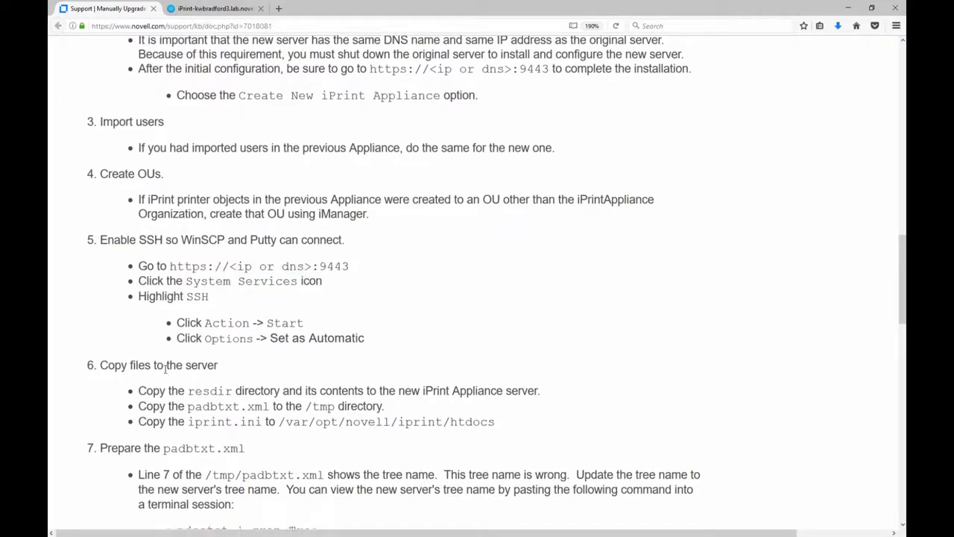
pyautogui.scroll(-2, 207, 340)
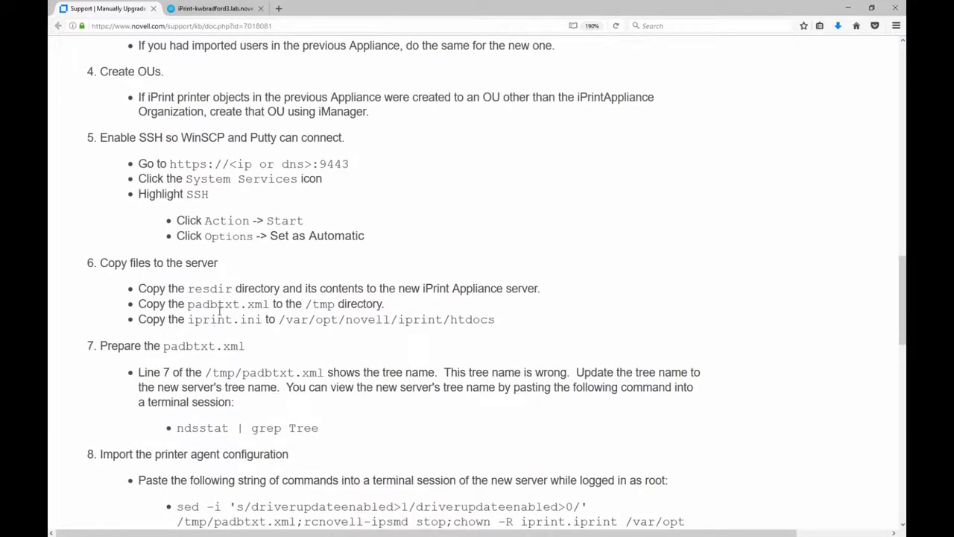
pyautogui.moveTo(188, 305); pyautogui.dragTo(273, 305)
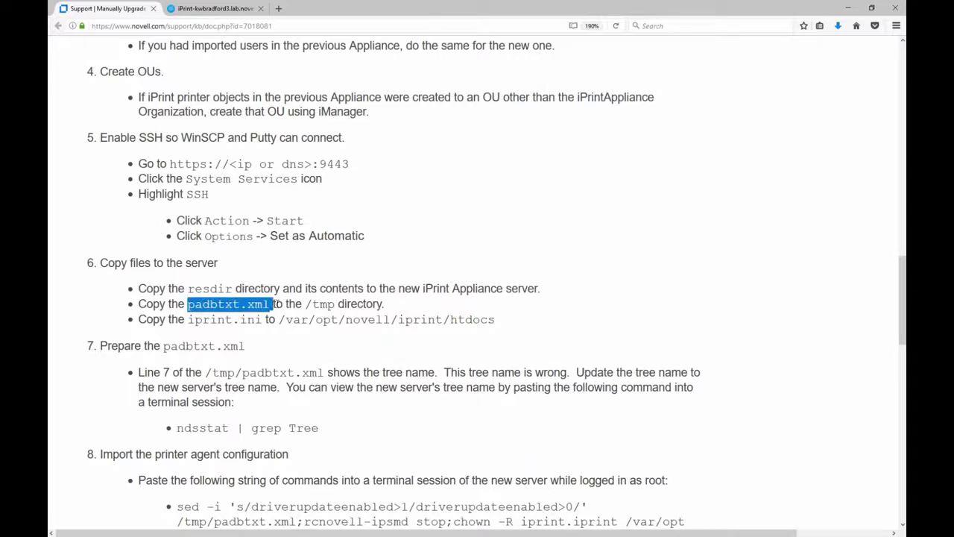
pyautogui.moveTo(212, 289); pyautogui.dragTo(491, 288)
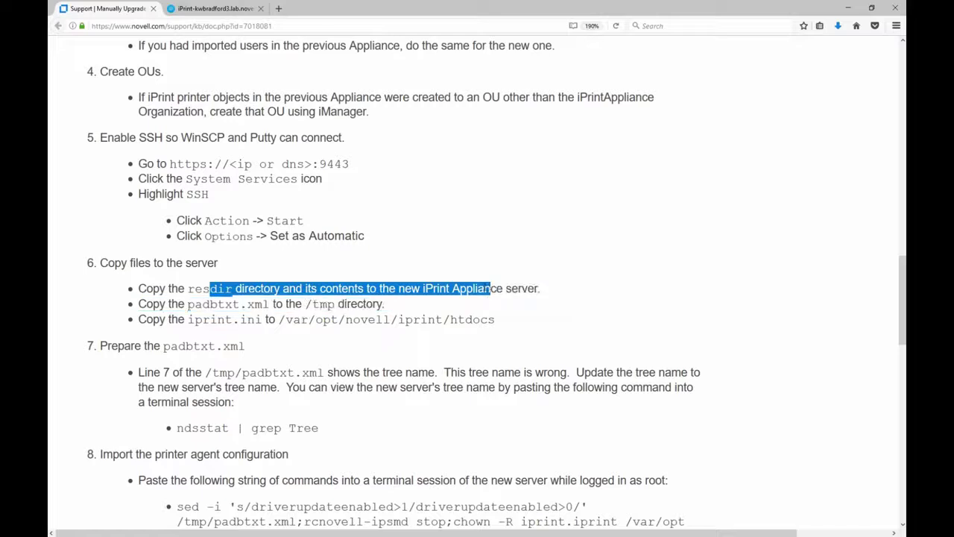
pyautogui.click(228, 289)
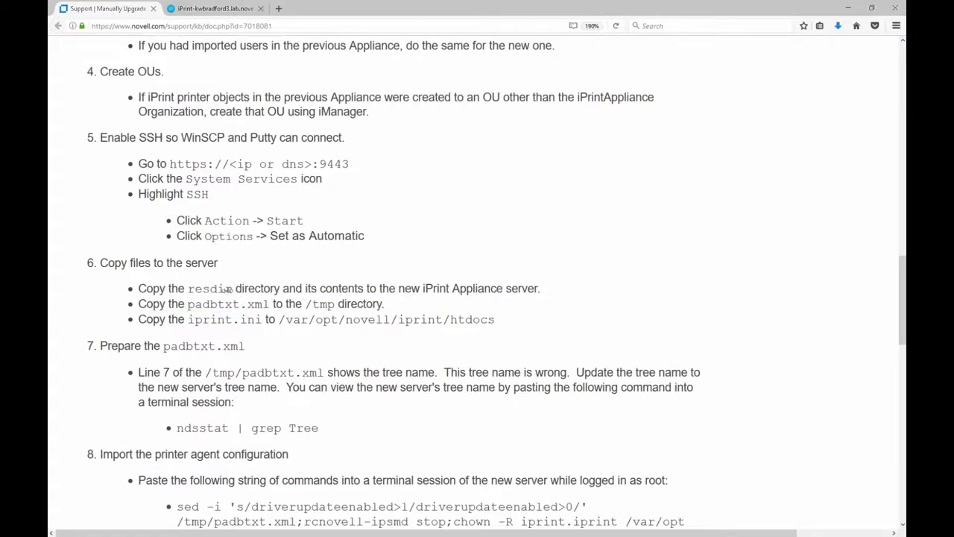
pyautogui.hotkey('alt', 'Tab')
pyautogui.click(512, 122)
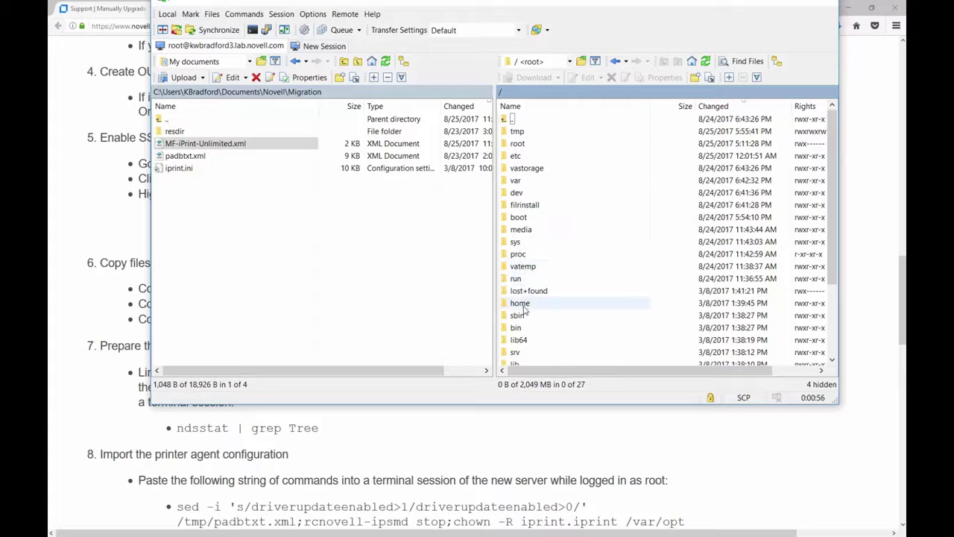
# - Open the server's /tmp folder and upload padbtxt.xml into it
pyautogui.click(176, 157)
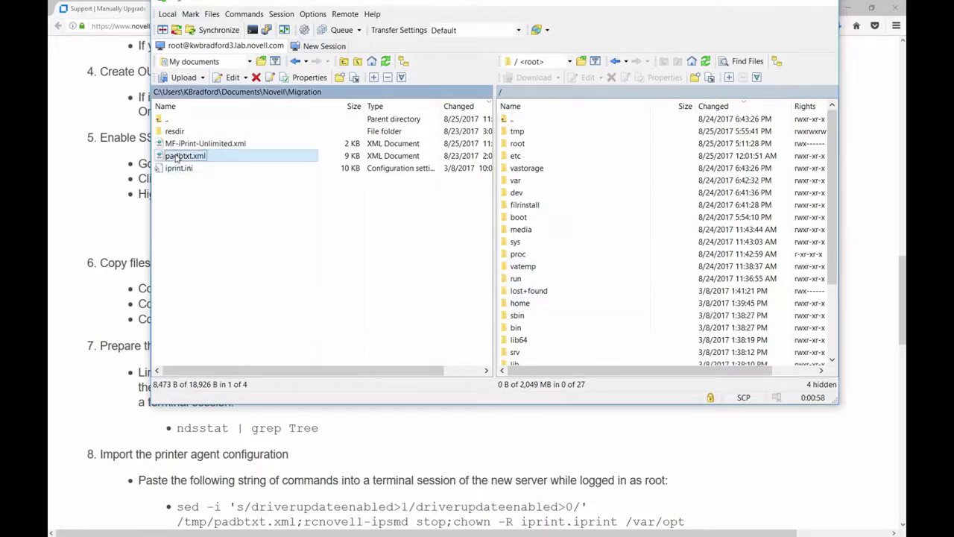
pyautogui.click(518, 316)
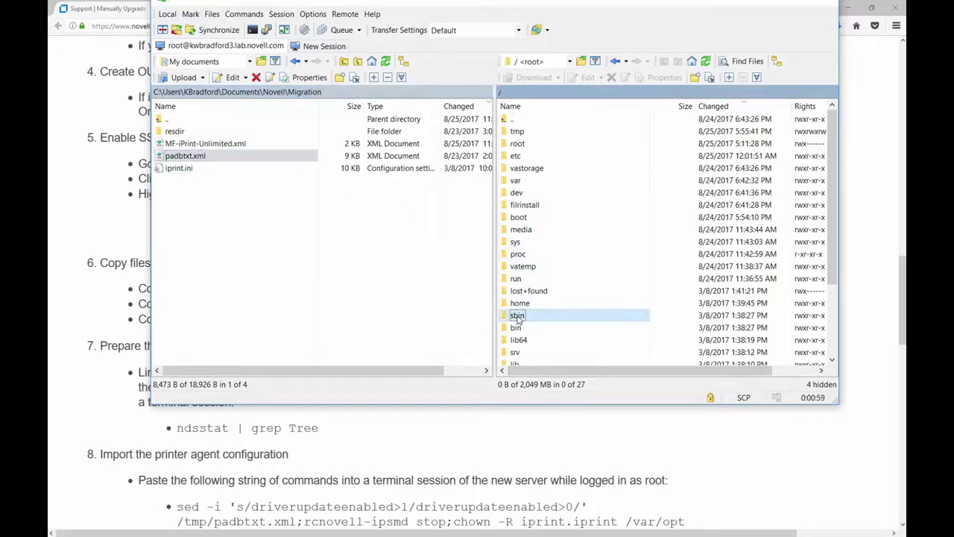
pyautogui.click(516, 132)
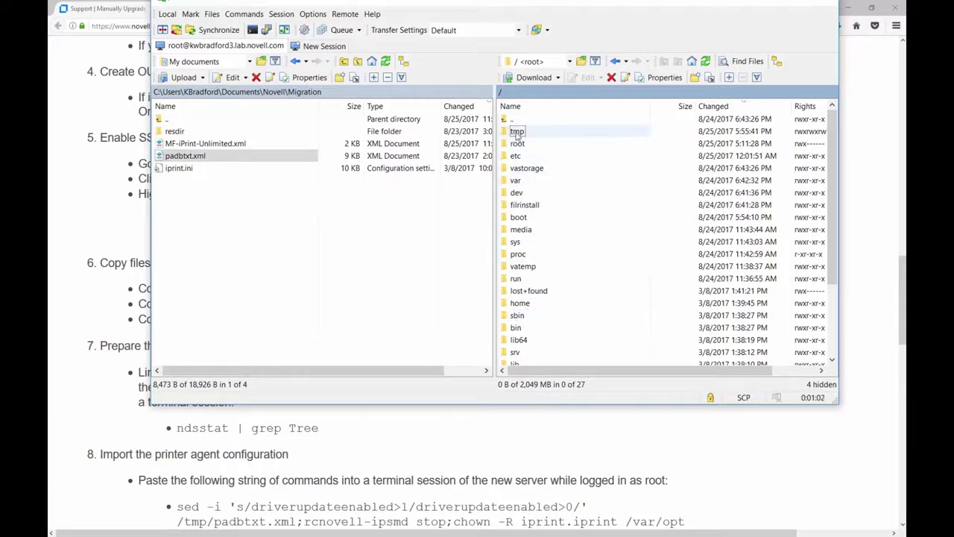
pyautogui.doubleClick(516, 132)
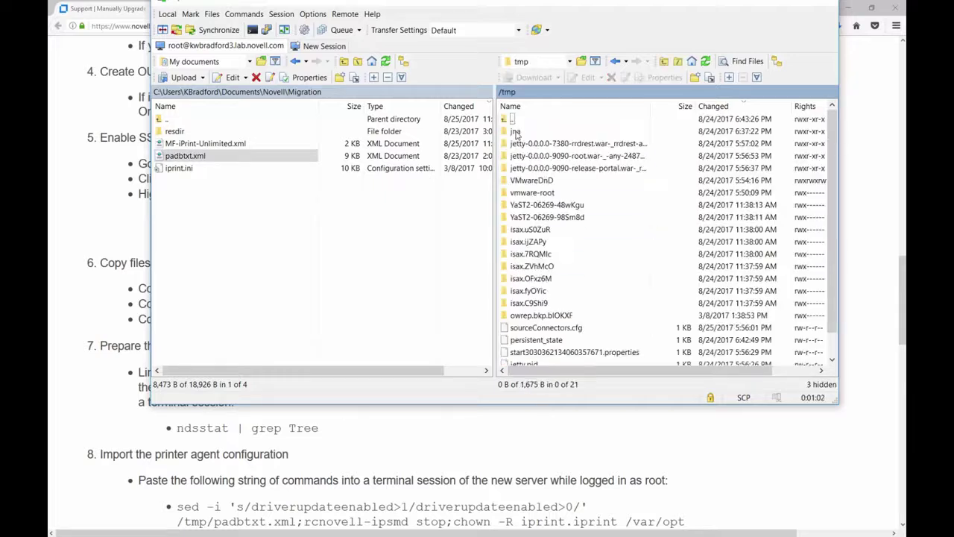
pyautogui.click(179, 158)
pyautogui.moveTo(595, 341); pyautogui.dragTo(595, 341)
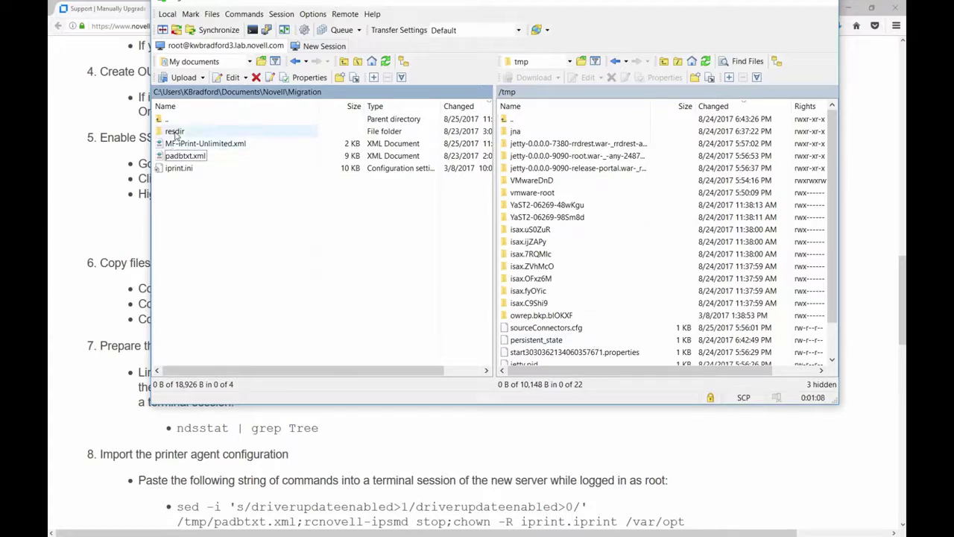
# - Navigate the server pane to /var/opt/novell/iprint/resdir
pyautogui.doubleClick(513, 121)
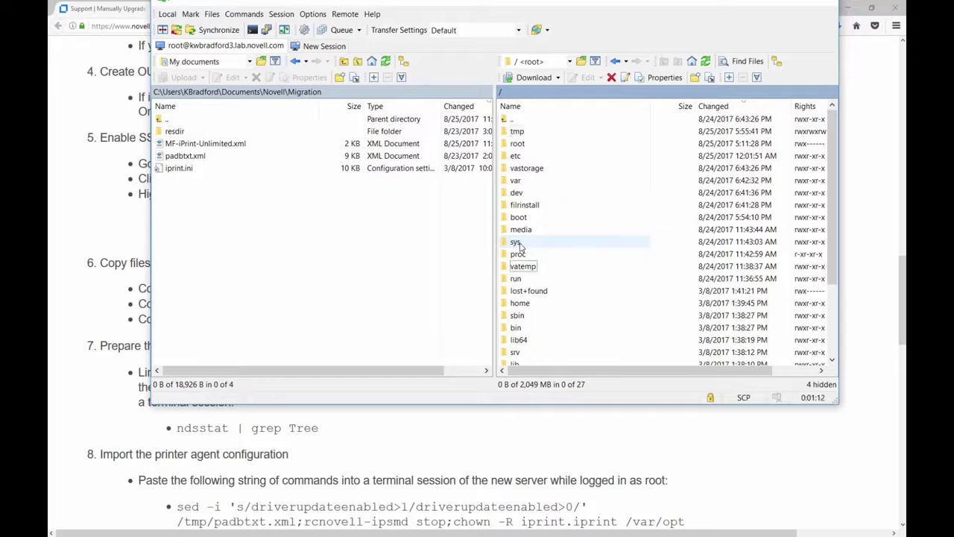
pyautogui.scroll(-1, 525, 279)
pyautogui.scroll(-1, 525, 280)
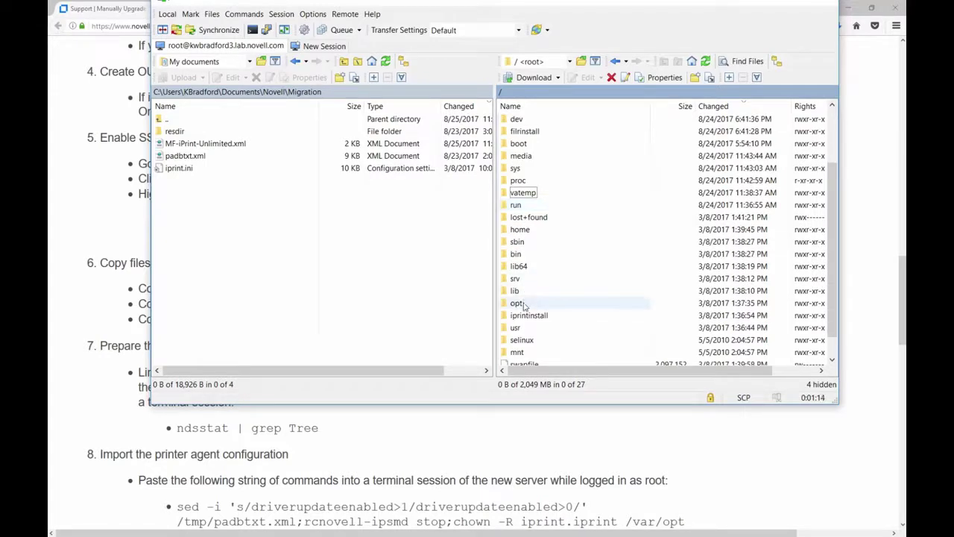
pyautogui.scroll(2, 524, 295)
pyautogui.doubleClick(516, 181)
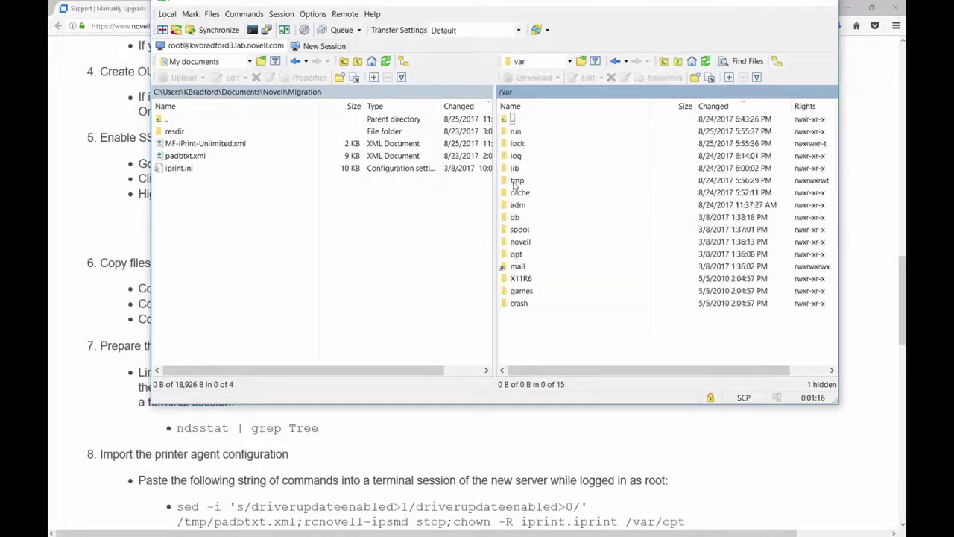
pyautogui.doubleClick(516, 253)
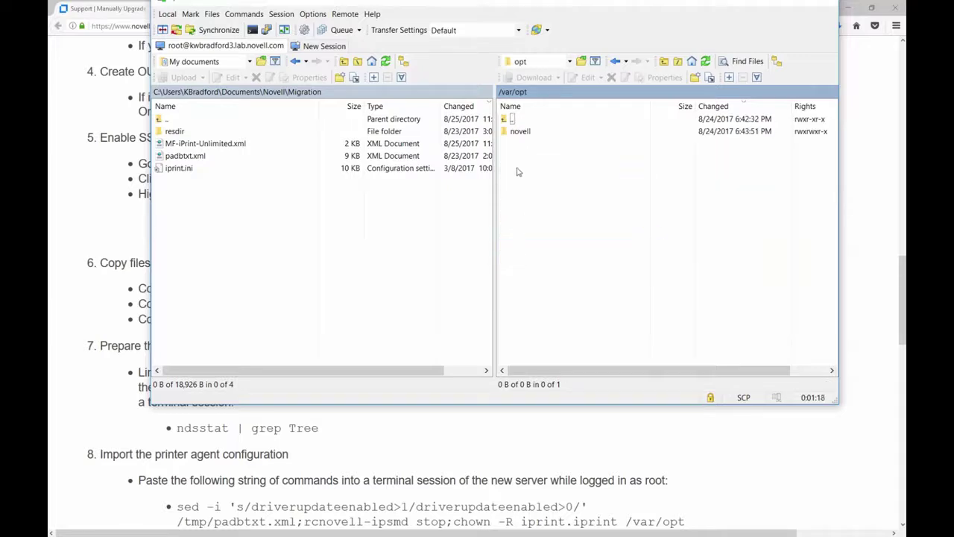
pyautogui.doubleClick(515, 132)
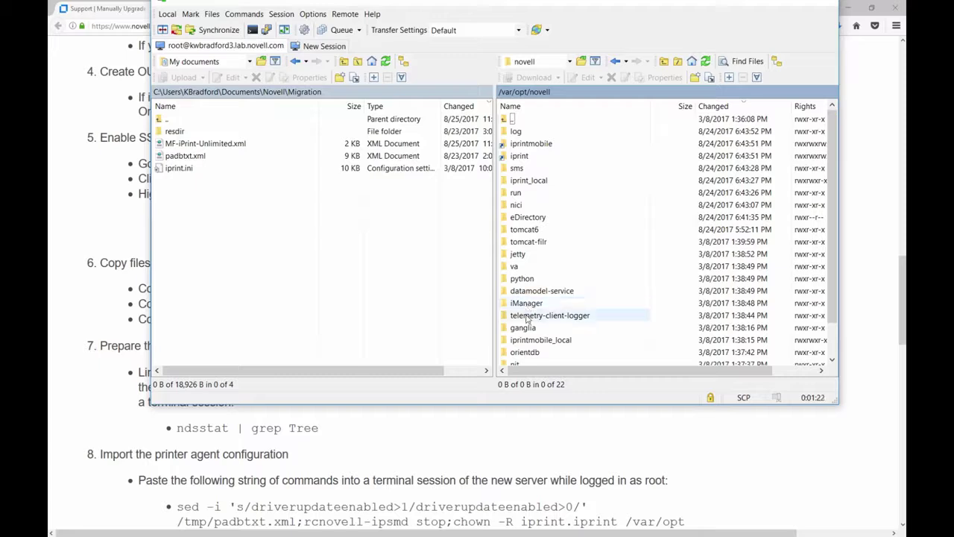
pyautogui.doubleClick(518, 156)
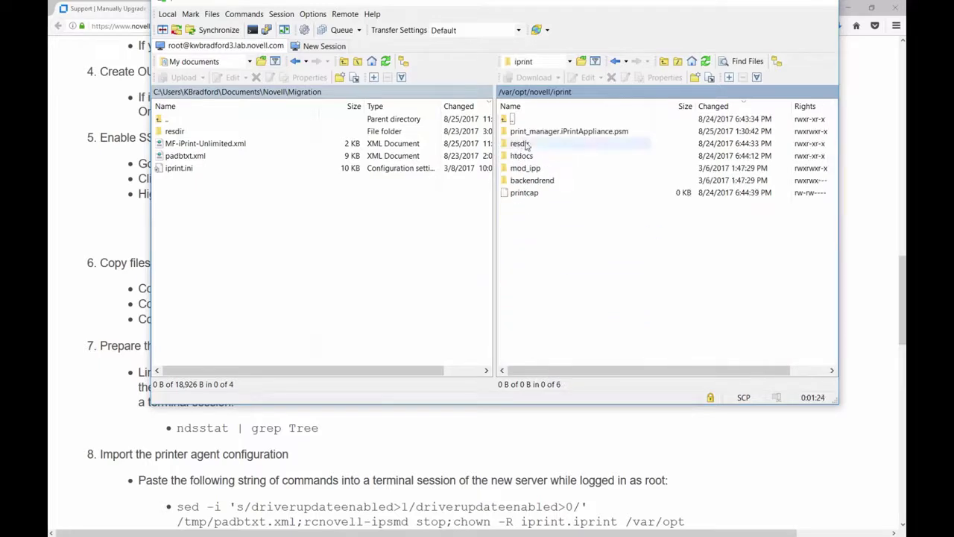
pyautogui.doubleClick(525, 144)
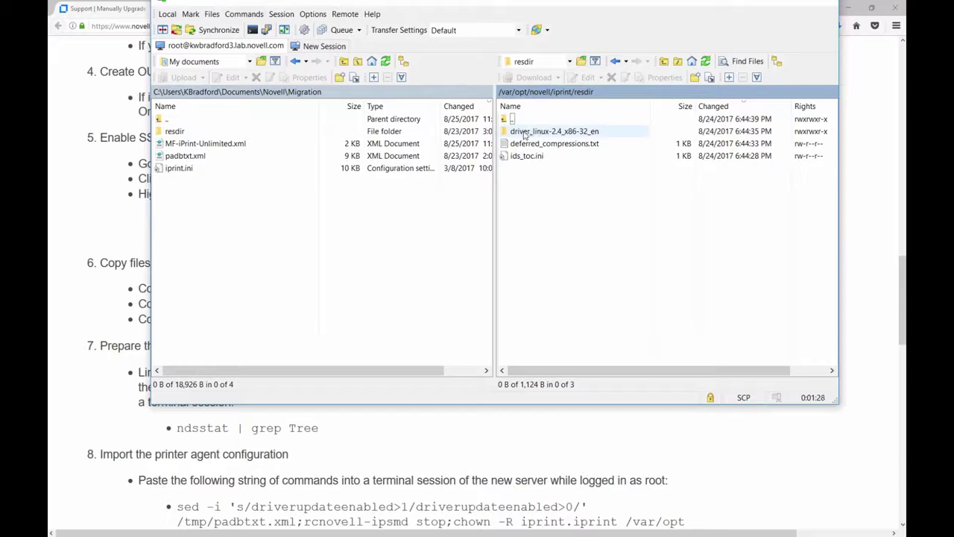
# - Drag all local Migration\resdir items except deferred_compressions.txt into the server's resdir
pyautogui.doubleClick(174, 132)
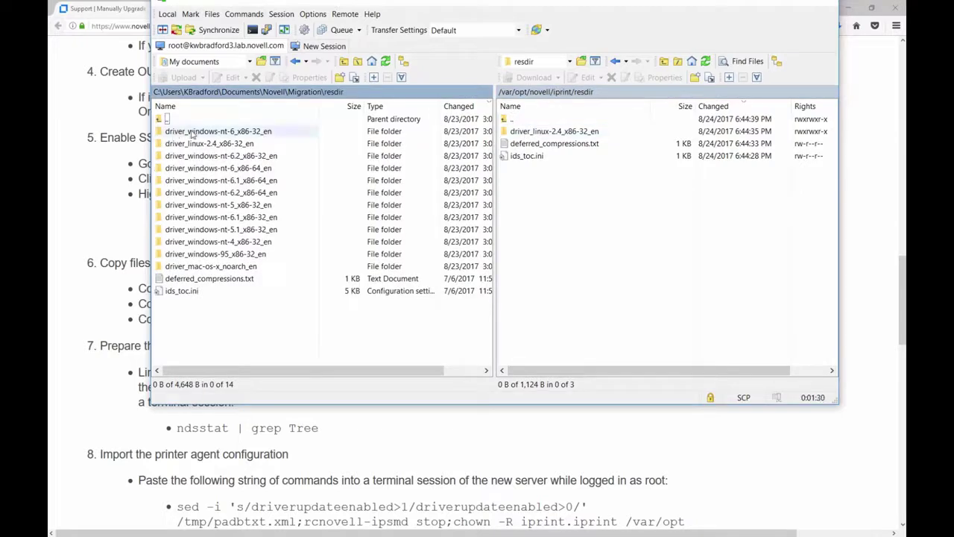
pyautogui.click(174, 133)
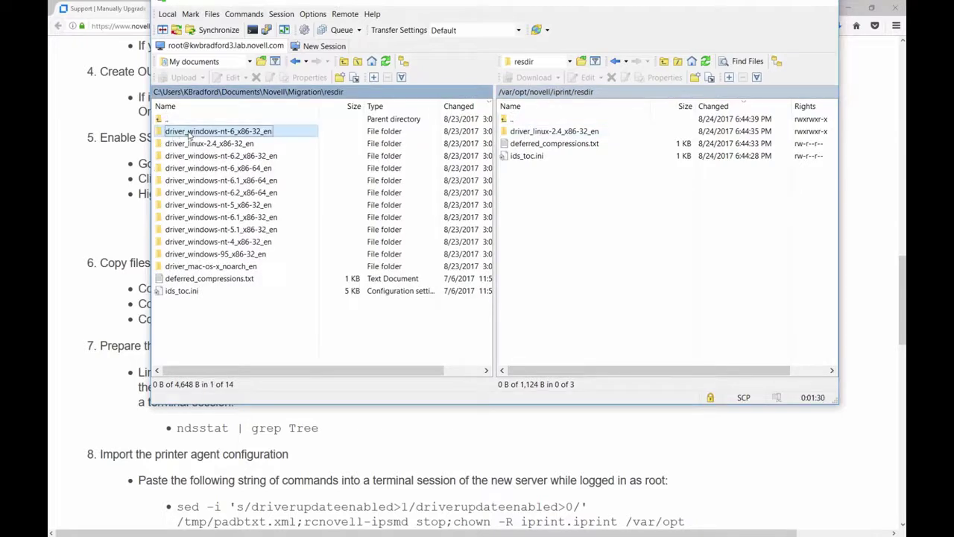
pyautogui.keyDown('shift'); pyautogui.click(182, 291); pyautogui.keyUp('shift')
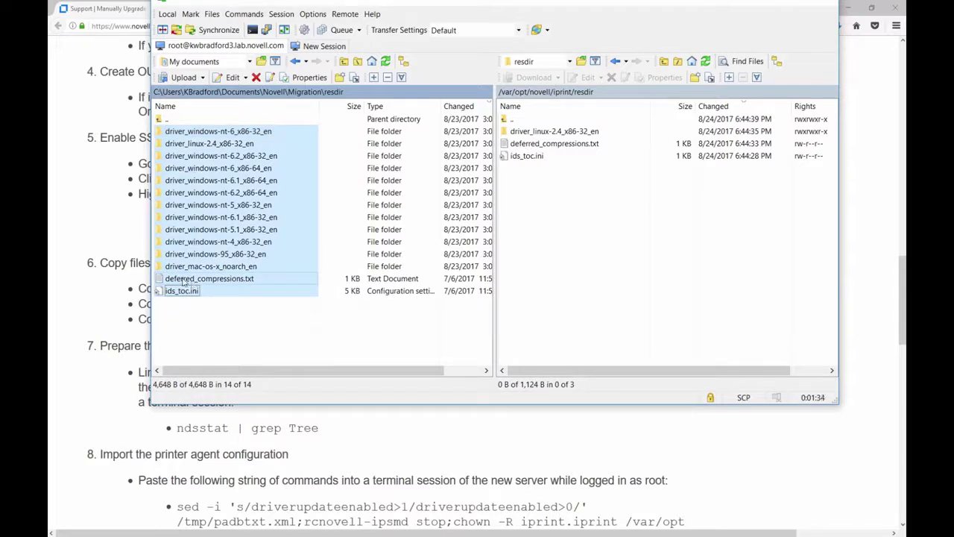
pyautogui.keyDown('ctrl'); pyautogui.click(183, 279); pyautogui.keyUp('ctrl')
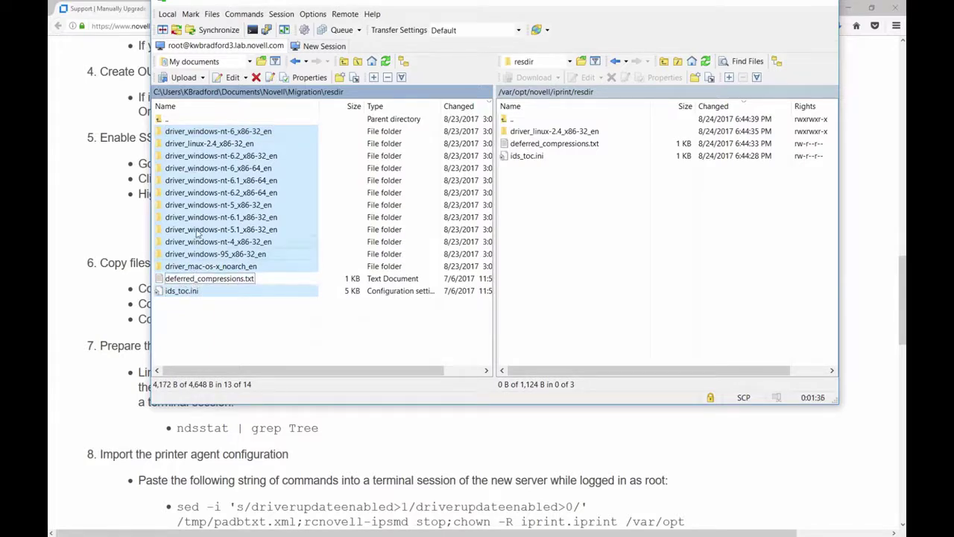
pyautogui.moveTo(189, 198); pyautogui.dragTo(568, 230)
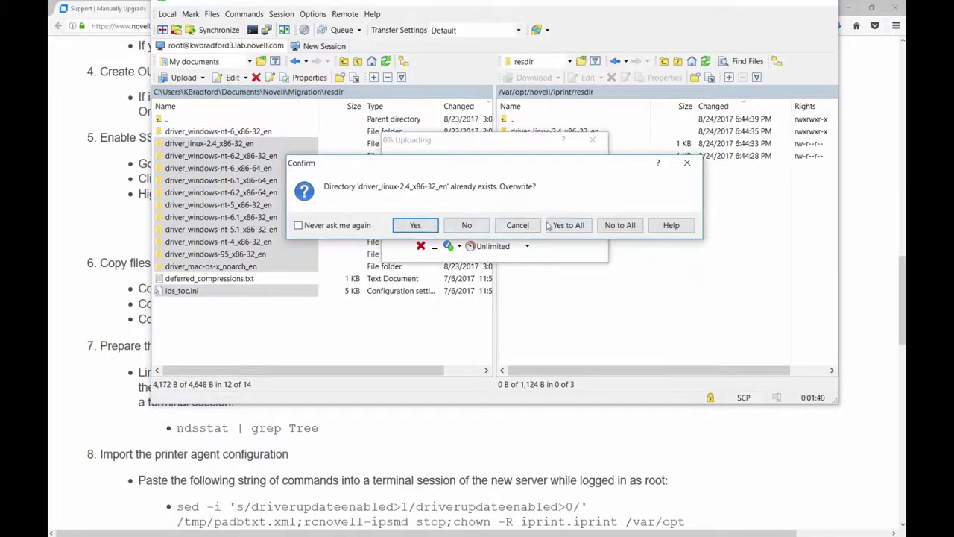
# - Overwrite all existing server items with Yes to All and bring the KB article forward
pyautogui.click(576, 226)
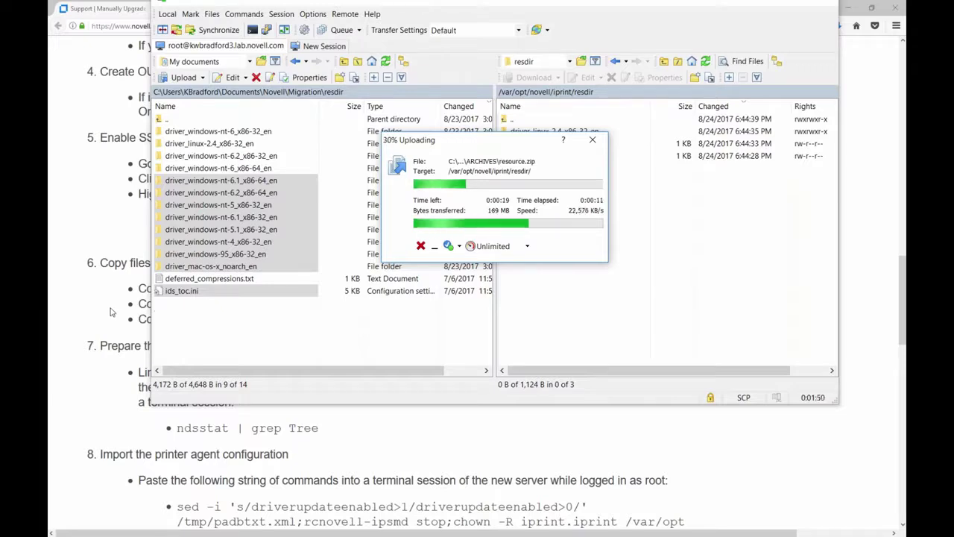
pyautogui.click(85, 336)
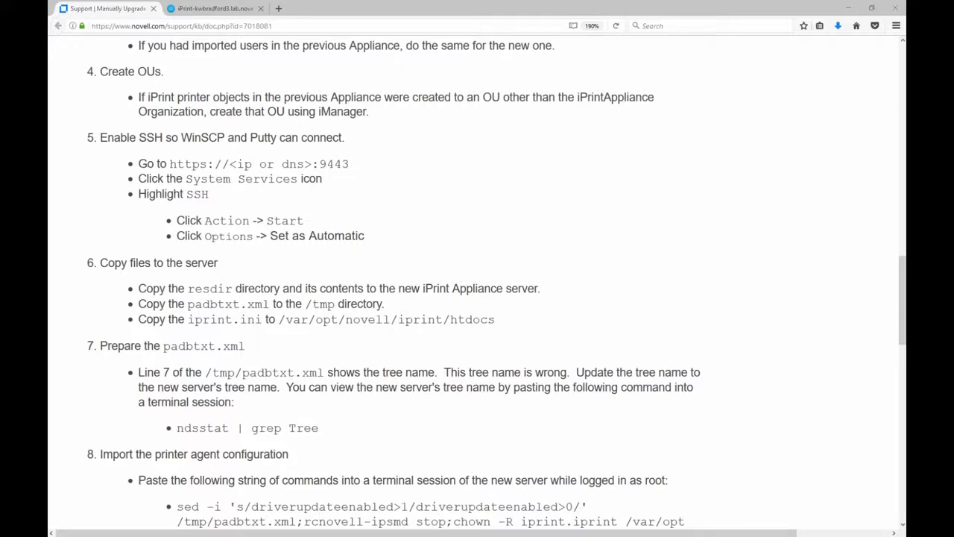
# - Start PuTTY from the saved appliance server session and centre the terminal window
pyautogui.moveTo(520, 3); pyautogui.dragTo(520, 15)
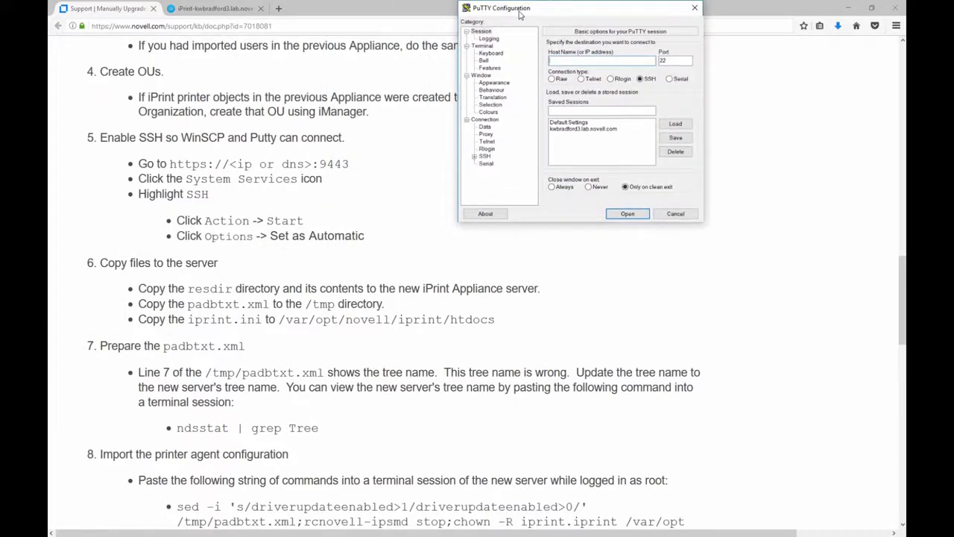
pyautogui.write('kwbradford3.lab.novell.com')
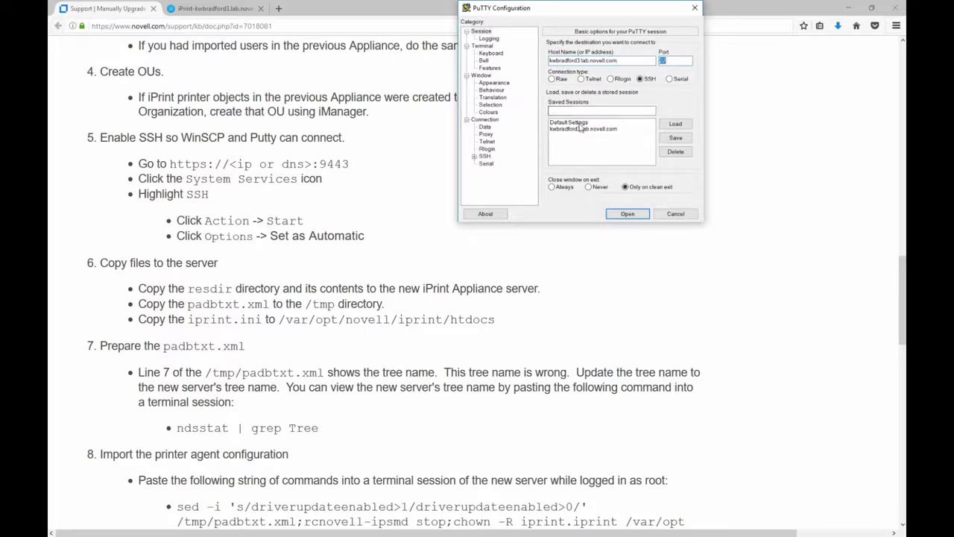
pyautogui.doubleClick(576, 129)
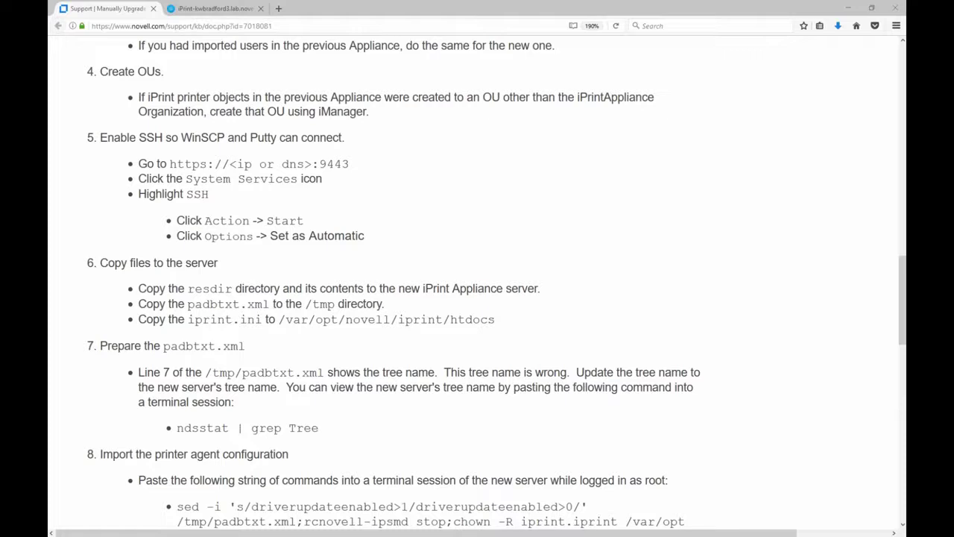
pyautogui.moveTo(336, 35); pyautogui.dragTo(539, 121)
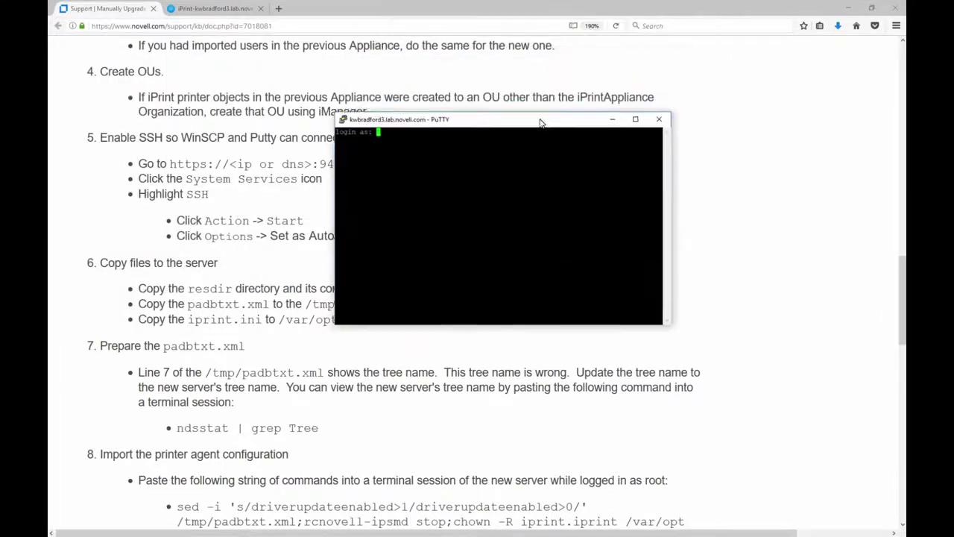
# - Log in as root and change the terminal font to Courier New Bold 18-point
pyautogui.write('root')
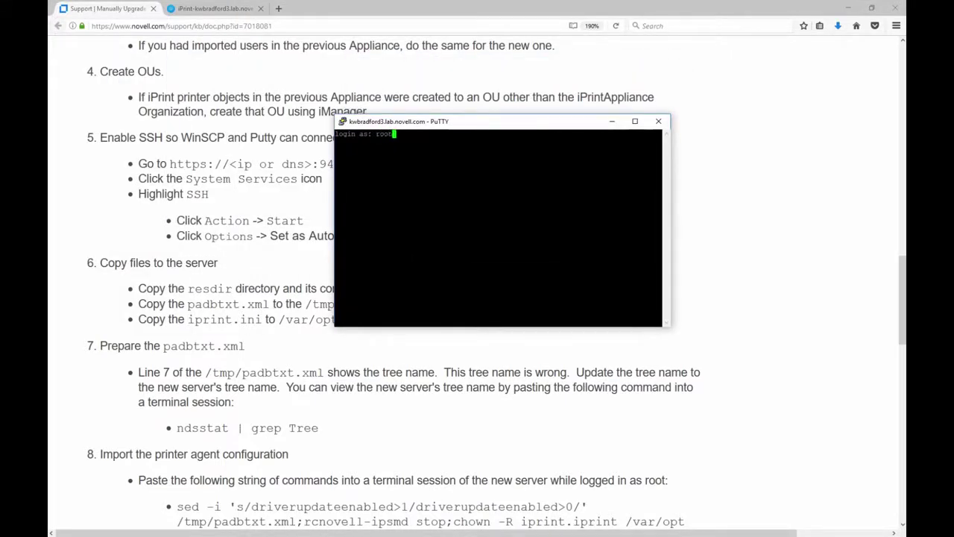
pyautogui.press('Return')
pyautogui.press('Return')
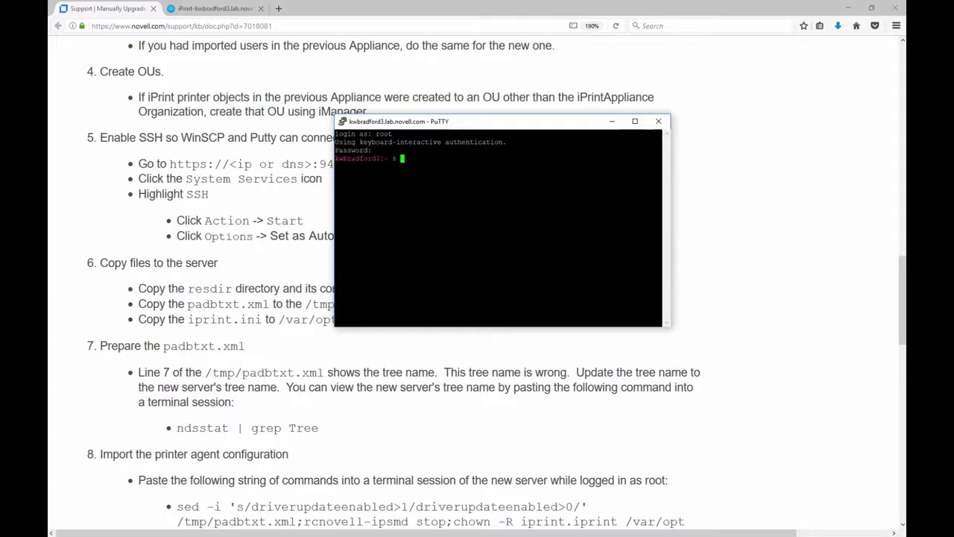
pyautogui.rightClick(482, 122)
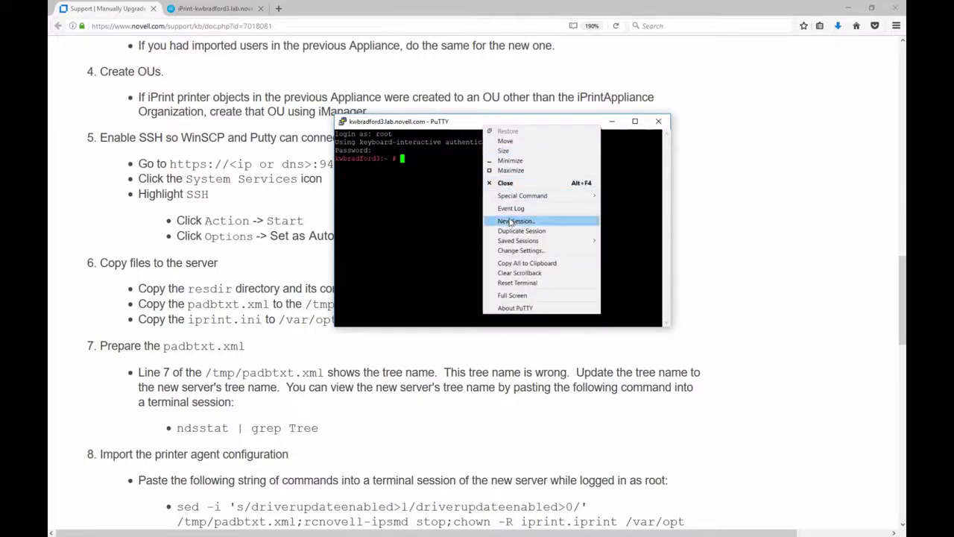
pyautogui.click(521, 250)
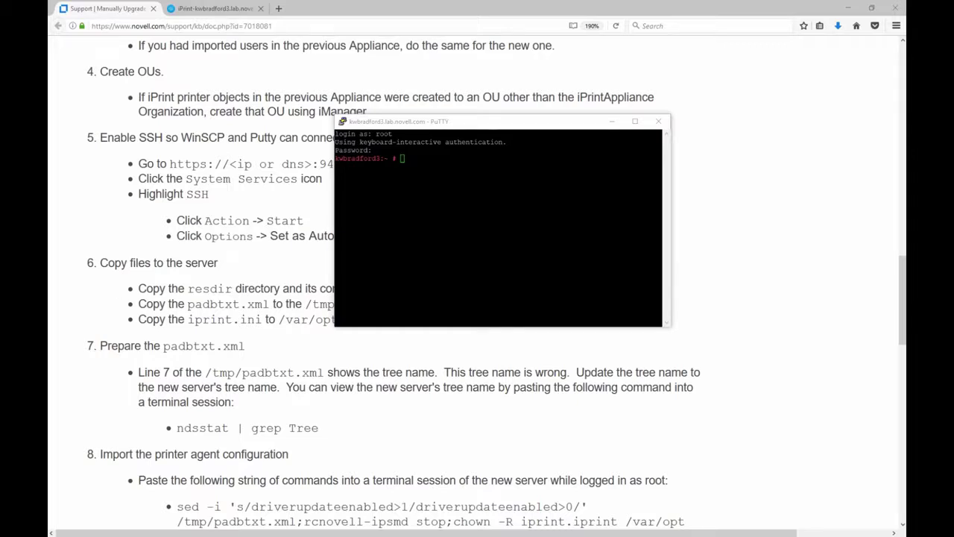
pyautogui.moveTo(536, 18); pyautogui.dragTo(509, 127)
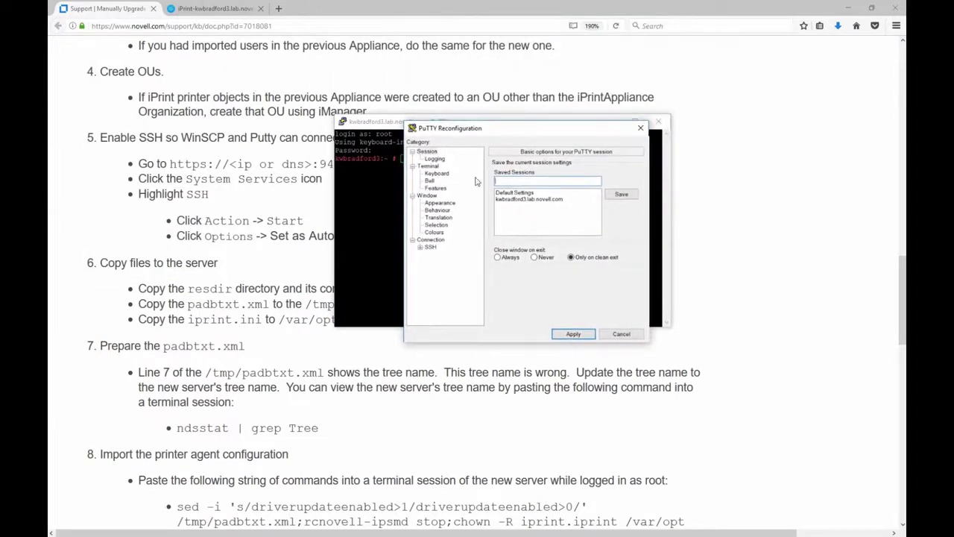
pyautogui.click(442, 204)
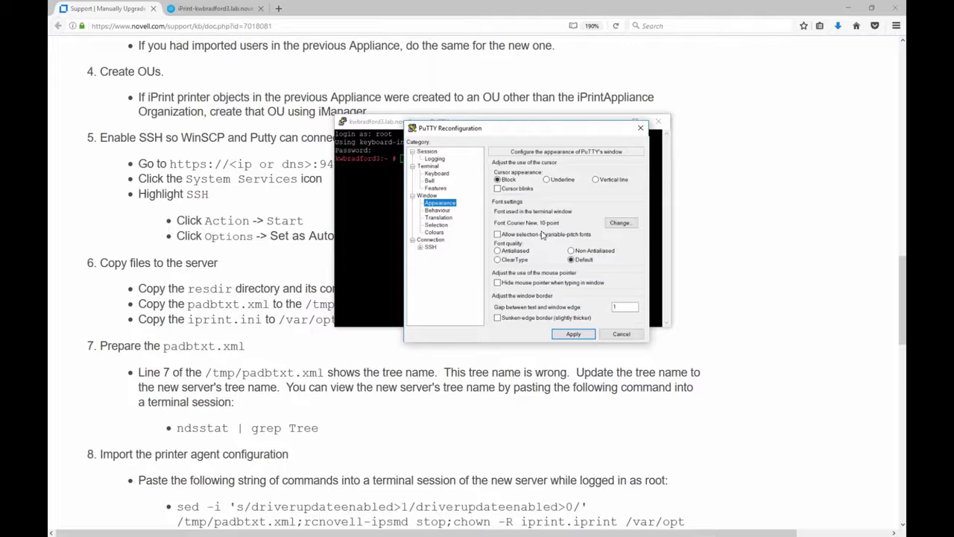
pyautogui.click(620, 223)
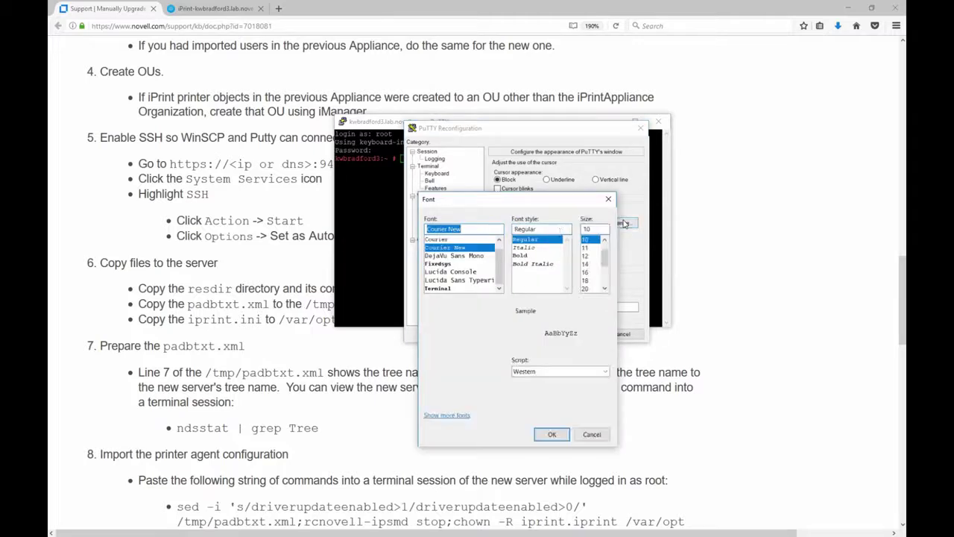
pyautogui.click(521, 256)
pyautogui.click(592, 280)
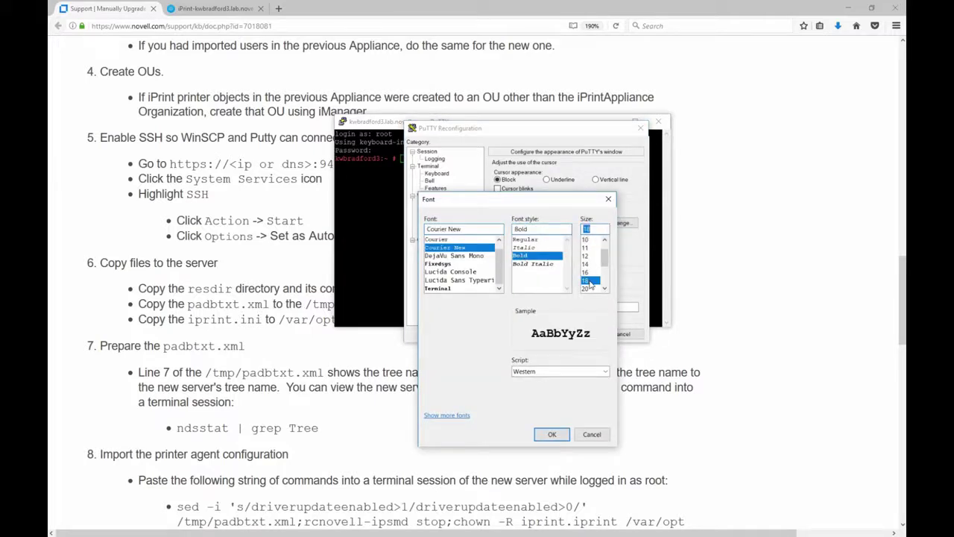
pyautogui.click(555, 434)
pyautogui.click(573, 334)
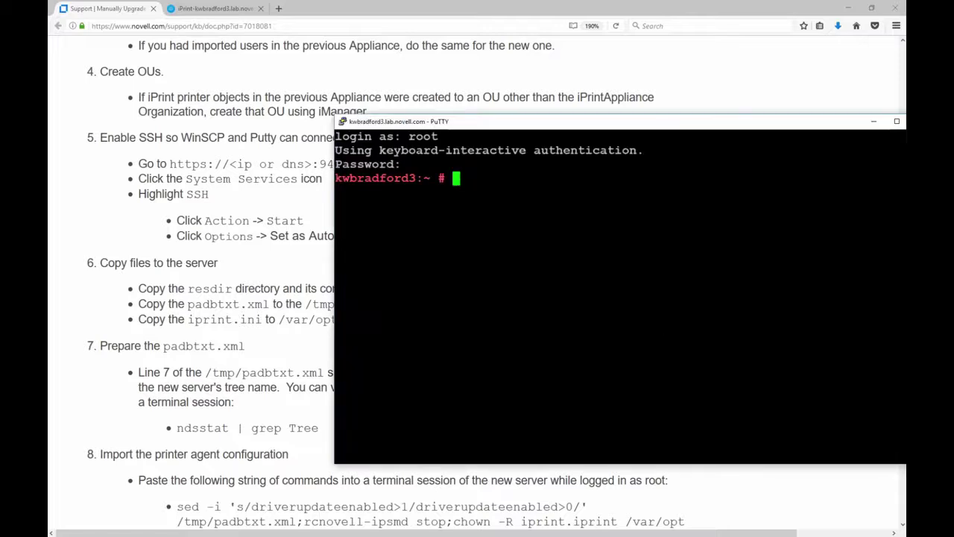
pyautogui.moveTo(562, 128); pyautogui.dragTo(391, 117)
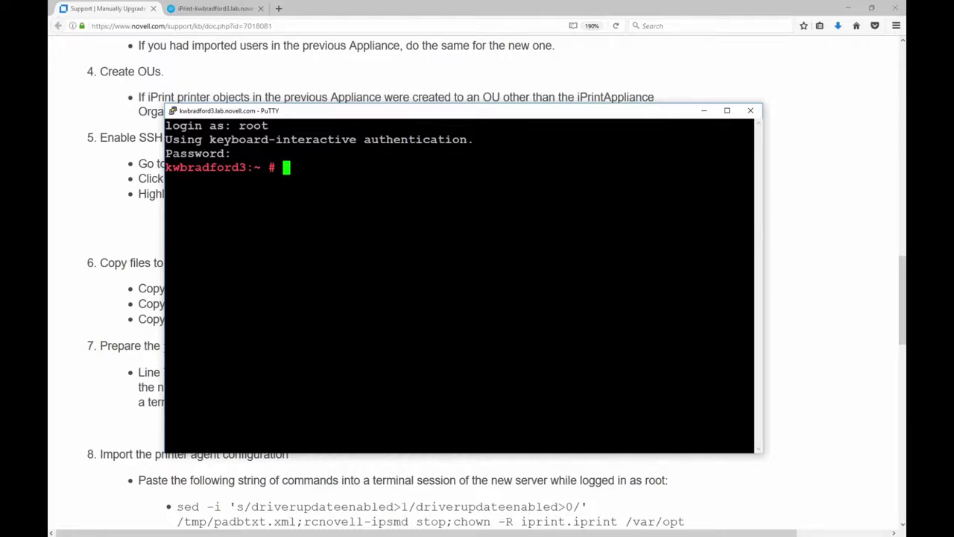
# - Upload iprint.ini into /var/opt/novell/iprint/htdocs, overwriting the existing copy, then minimize WinSCP
pyautogui.hotkey('alt', 'Tab')
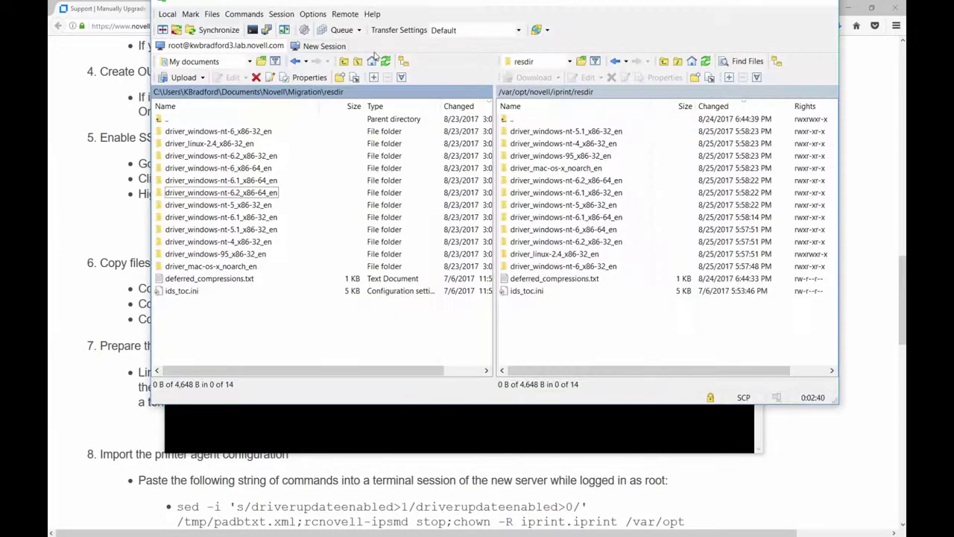
pyautogui.doubleClick(164, 119)
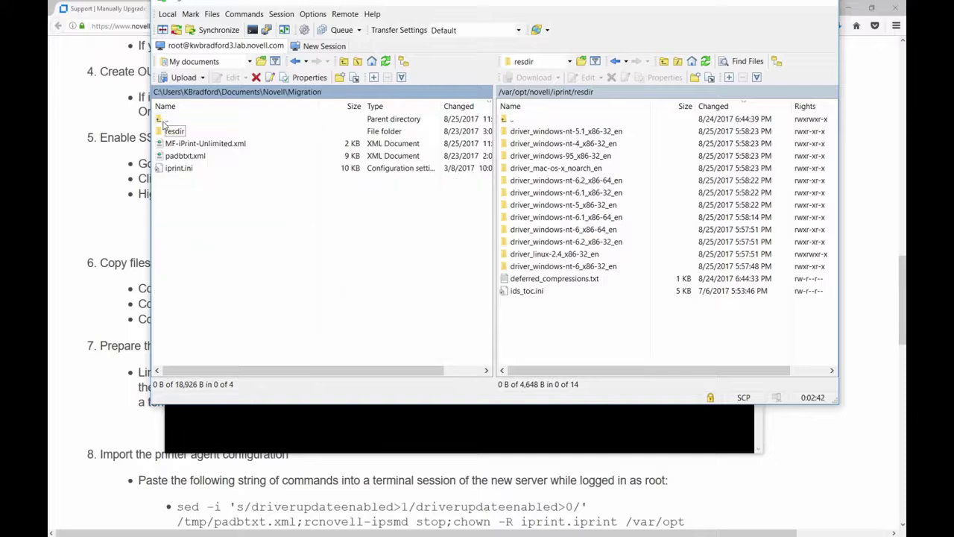
pyautogui.doubleClick(513, 119)
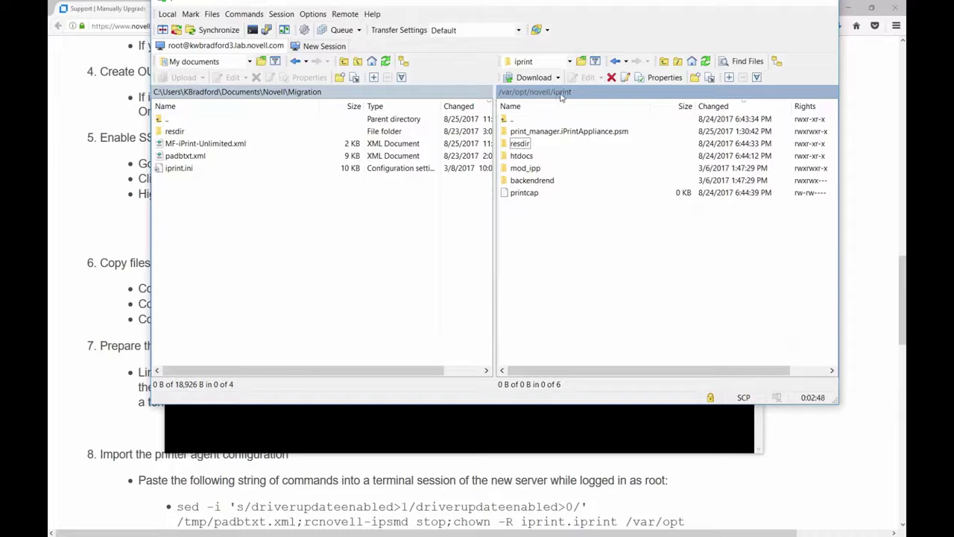
pyautogui.doubleClick(521, 155)
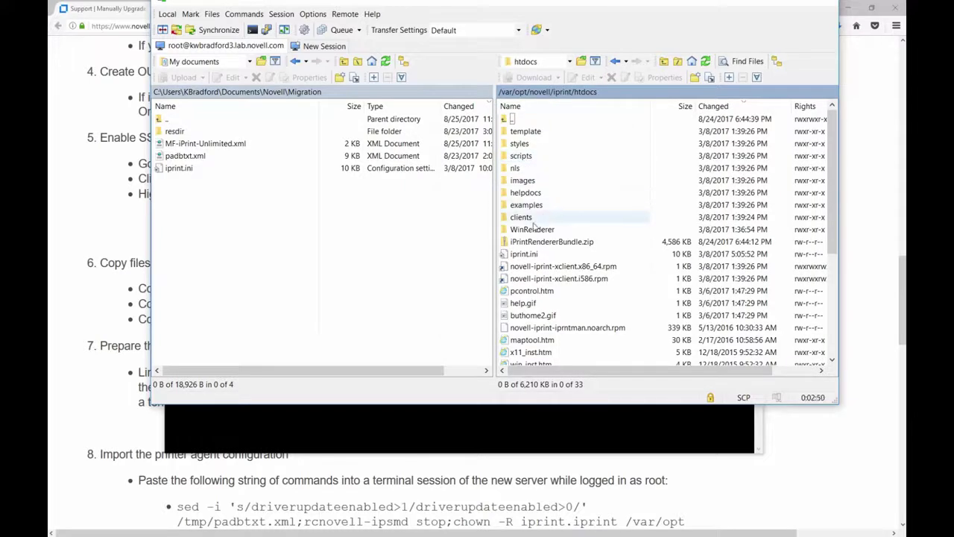
pyautogui.click(167, 170)
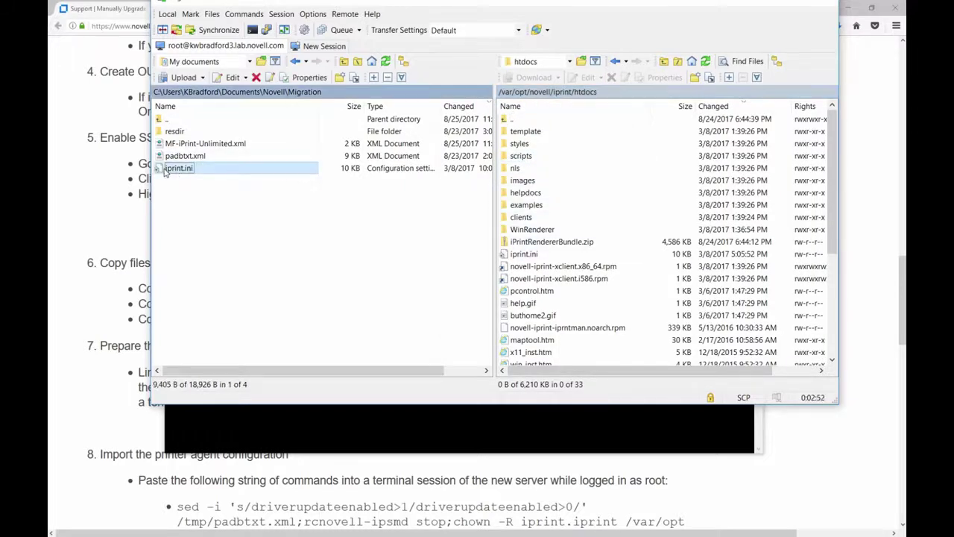
pyautogui.moveTo(167, 171); pyautogui.dragTo(550, 308)
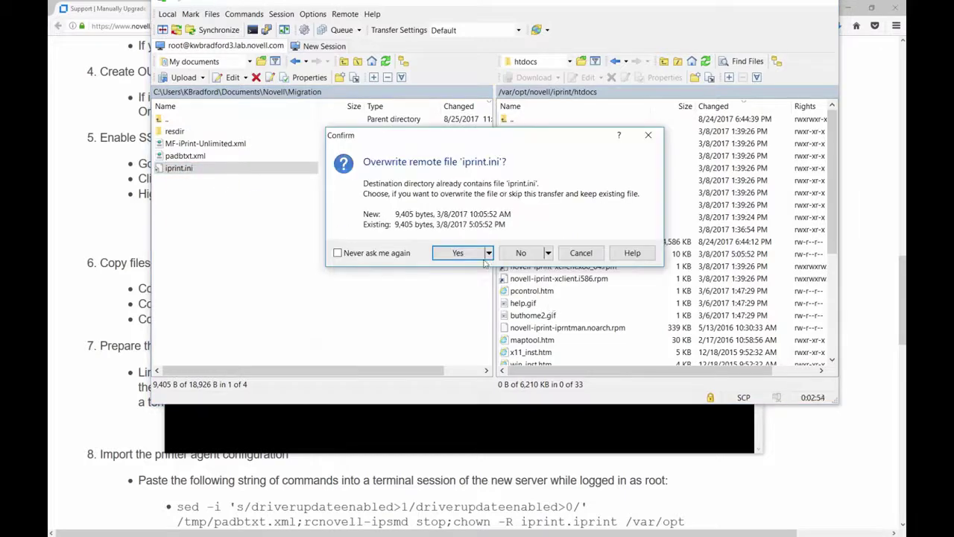
pyautogui.click(464, 256)
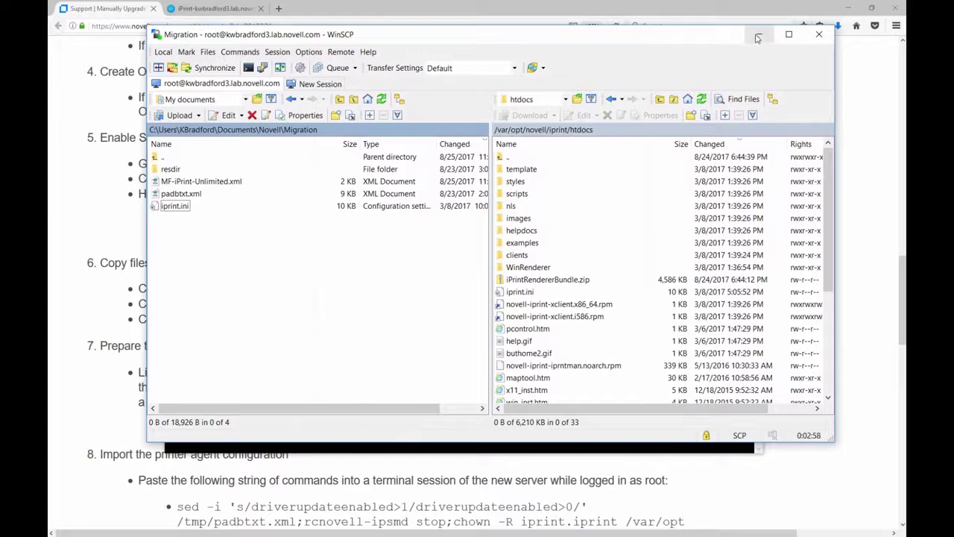
pyautogui.click(756, 35)
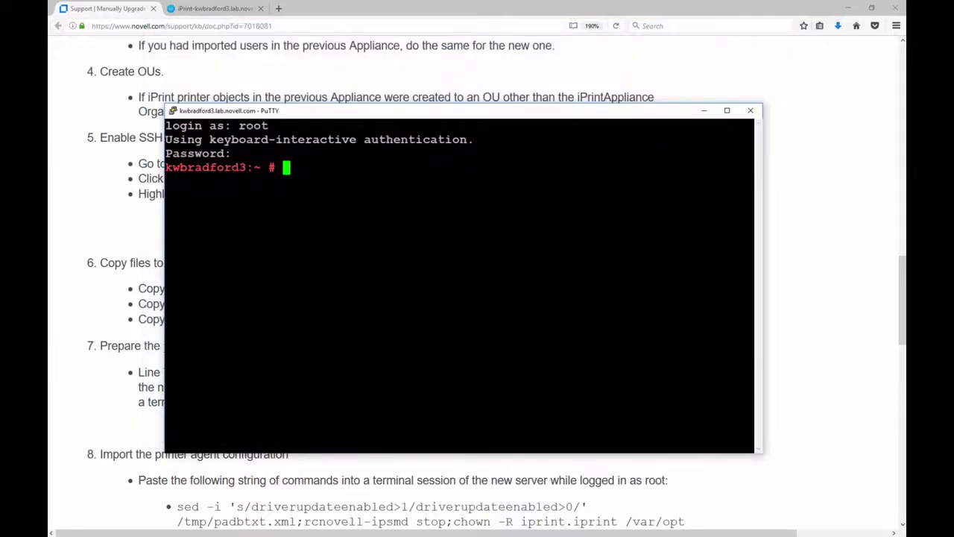
# - Check the KB's Prepare padbtxt.xml step and open /tmp/padbtxt.xml in vi
pyautogui.click(75, 340)
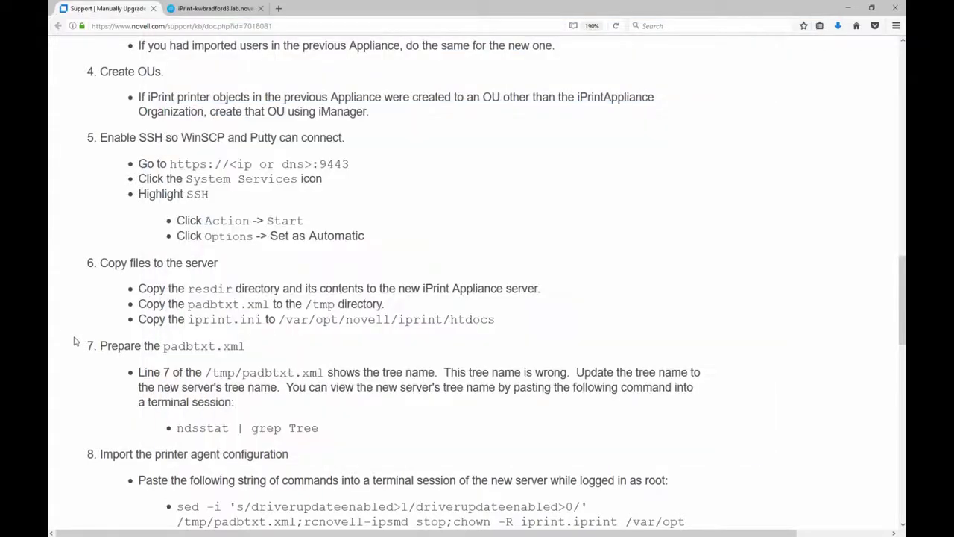
pyautogui.moveTo(107, 345); pyautogui.dragTo(235, 346)
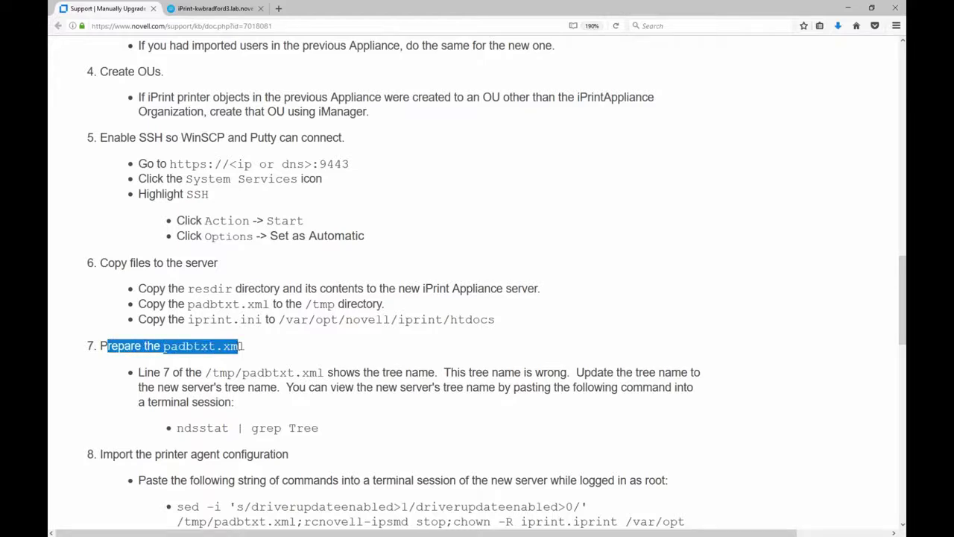
pyautogui.hotkey('alt', 'Tab')
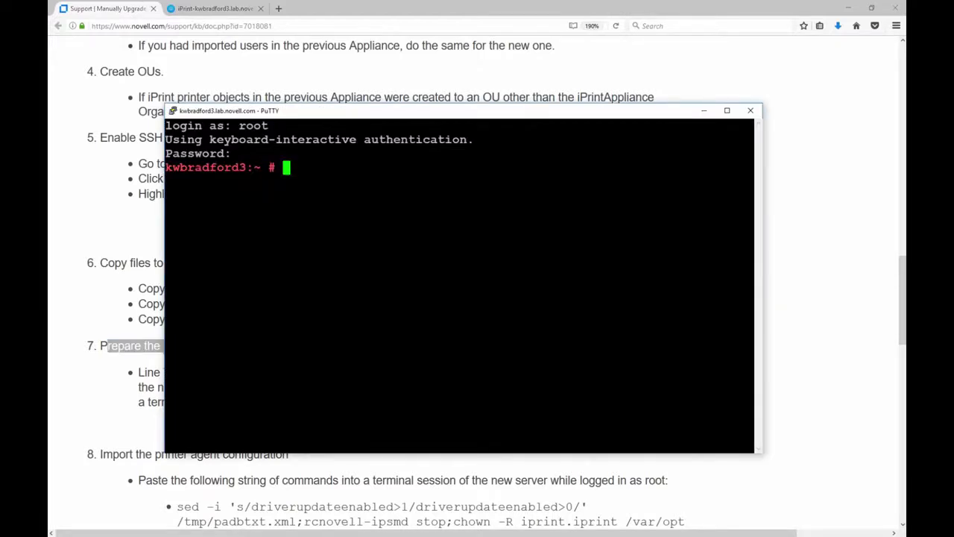
pyautogui.write('vi /tmp/padbtxt.xml')
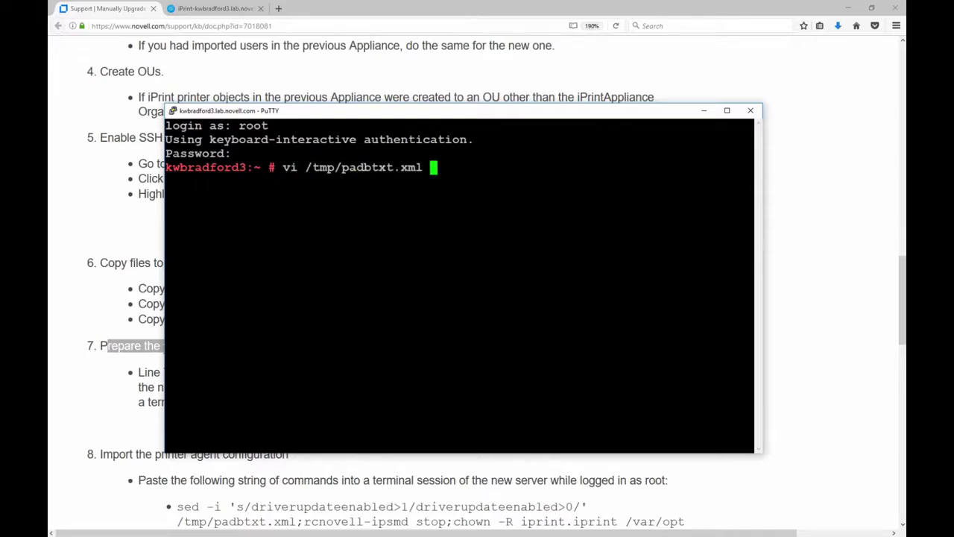
pyautogui.press('Return')
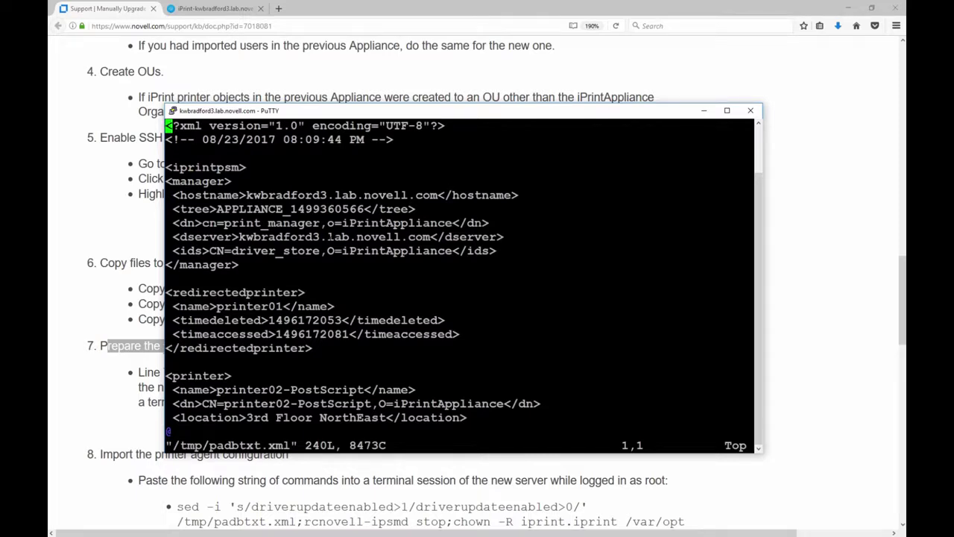
# - Delete the old tree number after APPLIANCE_ on line 7, then show the appliance admin page
pyautogui.press('i')
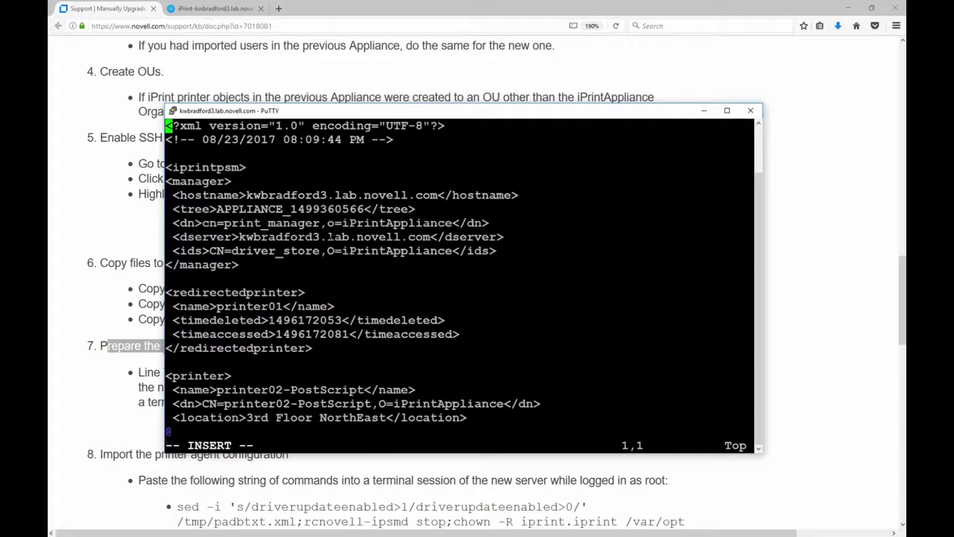
pyautogui.press('Down')
pyautogui.press('Down')
pyautogui.press('Down')
pyautogui.press('Down')
pyautogui.press('Down')
pyautogui.press('Right')
pyautogui.press('Right')
pyautogui.press('Right')
pyautogui.press('Down')
pyautogui.press('Right')
pyautogui.press('Right')
pyautogui.press('Right')
pyautogui.press('Right')
pyautogui.press('Right')
pyautogui.press('Right')
pyautogui.press('Right')
pyautogui.press('Right')
pyautogui.press('Right')
pyautogui.press('Right')
pyautogui.press('Right')
pyautogui.press('Right')
pyautogui.press('Right')
pyautogui.press('Right')
pyautogui.press('Delete')
pyautogui.press('Delete')
pyautogui.press('Delete')
pyautogui.press('Delete')
pyautogui.press('Delete')
pyautogui.press('Delete')
pyautogui.press('Delete')
pyautogui.press('Delete')
pyautogui.press('Delete')
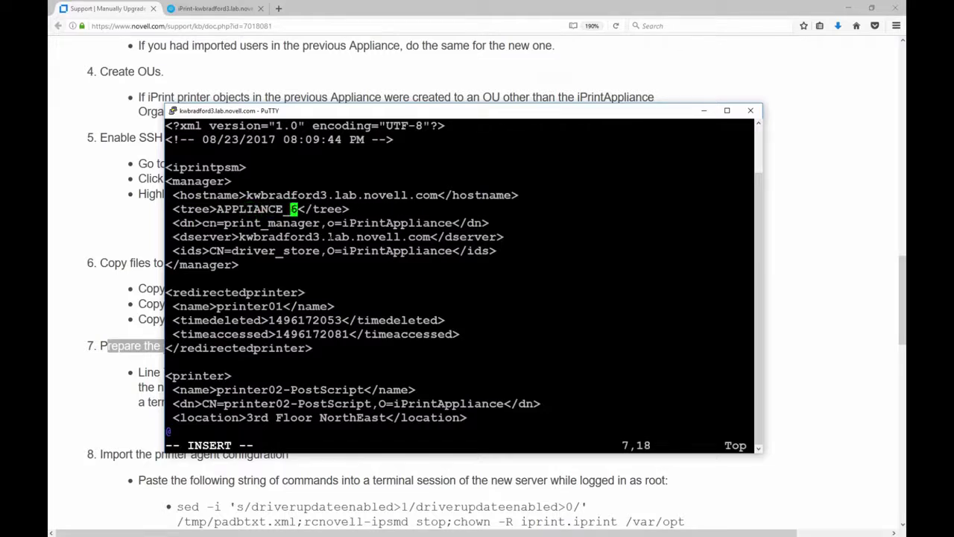
pyautogui.press('Delete')
pyautogui.click(227, 9)
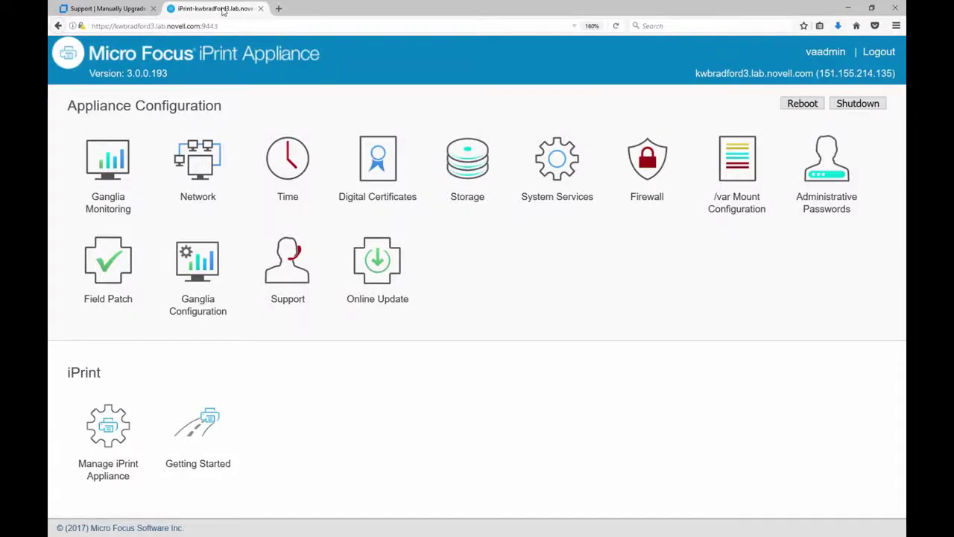
# - Copy the 'ndsstat | grep Tree' command from the Novell KB article
pyautogui.hotkey('ctrl', 'Tab')
pyautogui.scroll(-3, 334, 416)
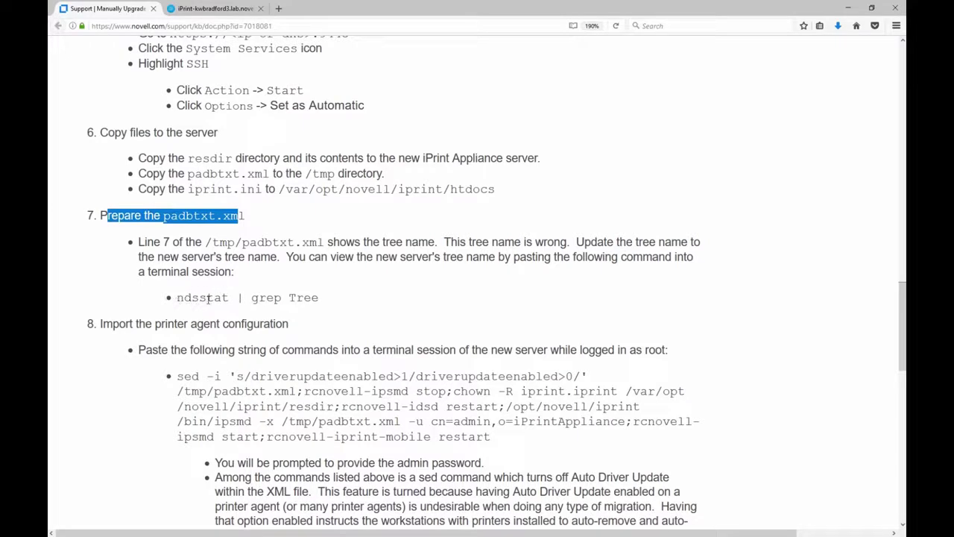
pyautogui.moveTo(178, 298); pyautogui.dragTo(303, 297)
pyautogui.rightClick(305, 299)
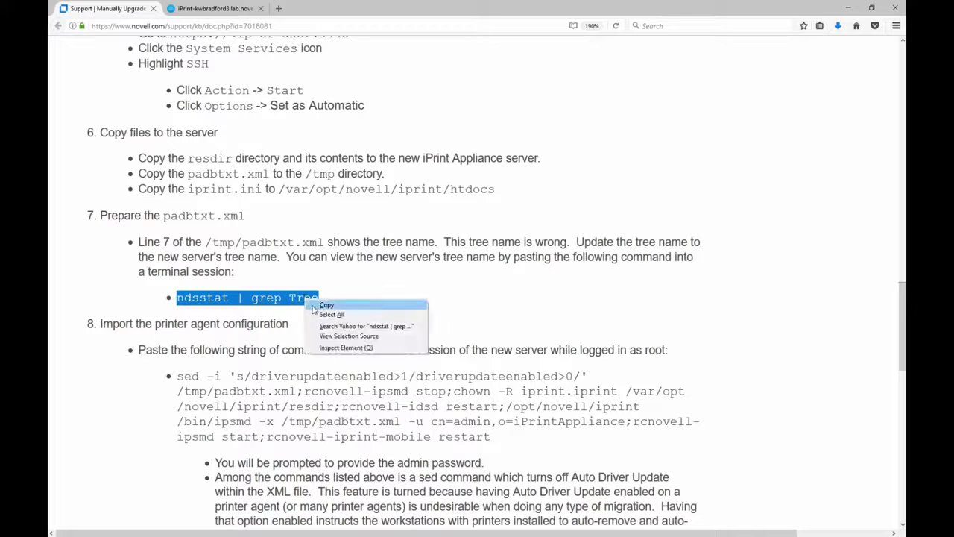
pyautogui.click(318, 307)
# - Save padbtxt.xml and quit vi, then run ndsstat | grep Tree in PuTTY
pyautogui.hotkey('alt', 'Tab')
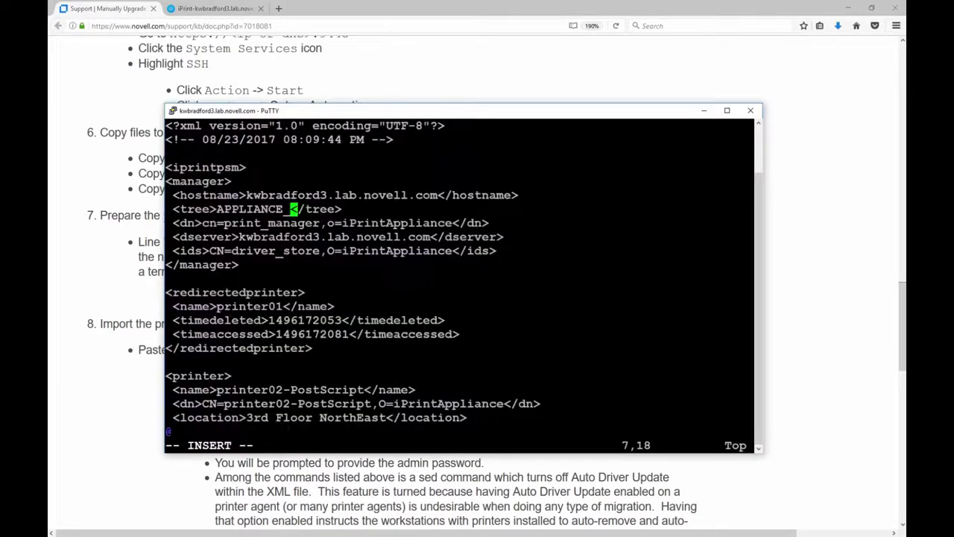
pyautogui.press('Escape')
pyautogui.write(':wq')
pyautogui.press('Return')
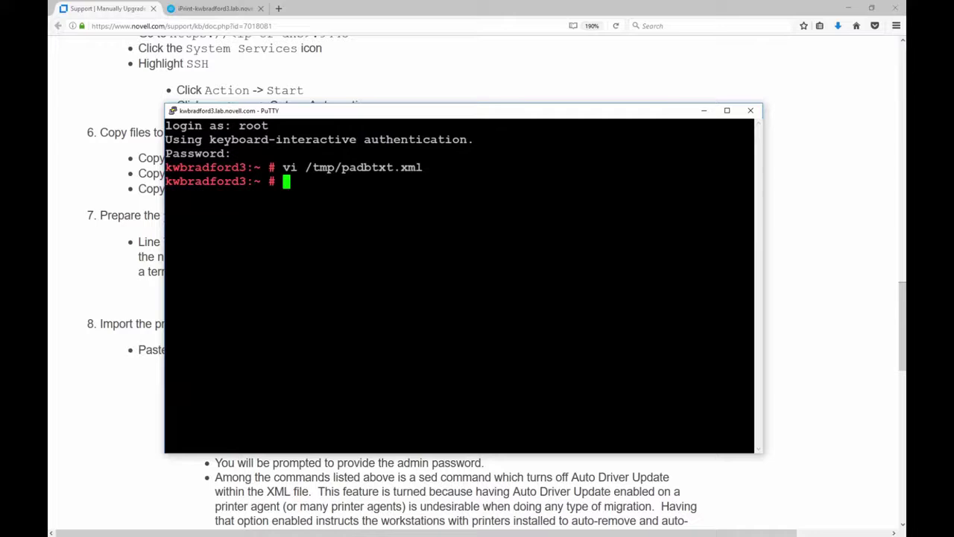
pyautogui.press('shift+Insert')
pyautogui.press('Return')
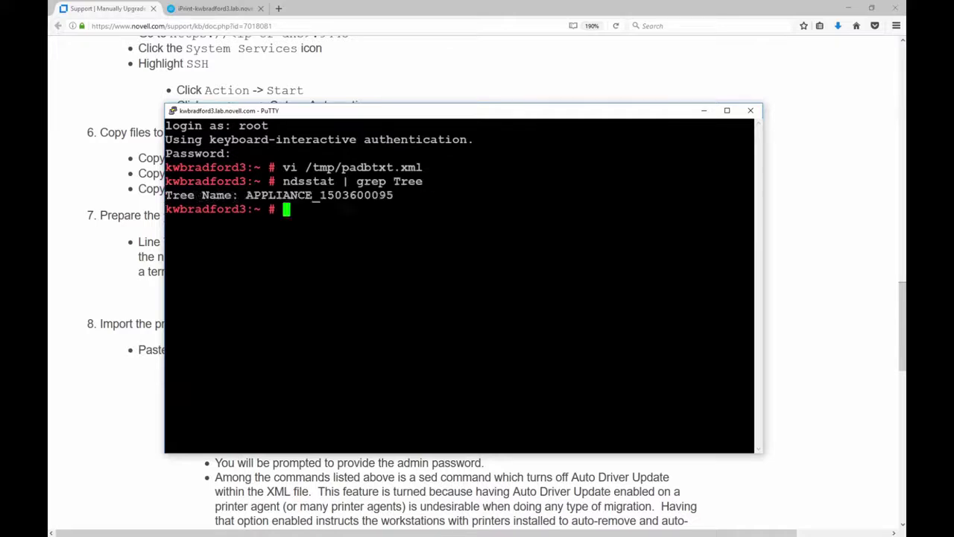
pyautogui.moveTo(320, 195); pyautogui.dragTo(393, 194)
pyautogui.press('shift+Insert')
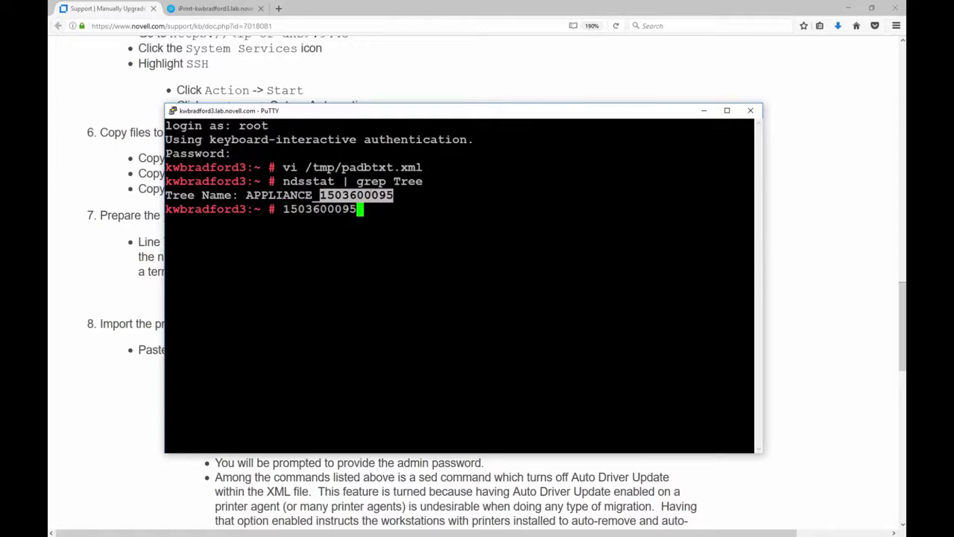
pyautogui.press('BackSpace')
pyautogui.press('BackSpace')
pyautogui.press('BackSpace')
pyautogui.press('BackSpace')
pyautogui.press('BackSpace')
pyautogui.press('BackSpace')
pyautogui.press('BackSpace')
pyautogui.press('BackSpace')
pyautogui.press('BackSpace')
pyautogui.press('BackSpace')
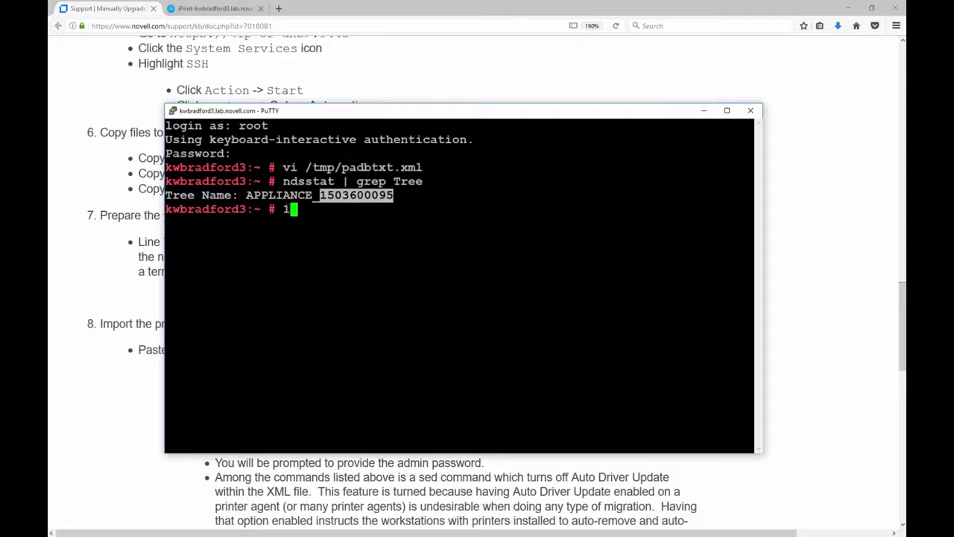
pyautogui.write('vi /tmp/padbtxt.xml')
pyautogui.press('Return')
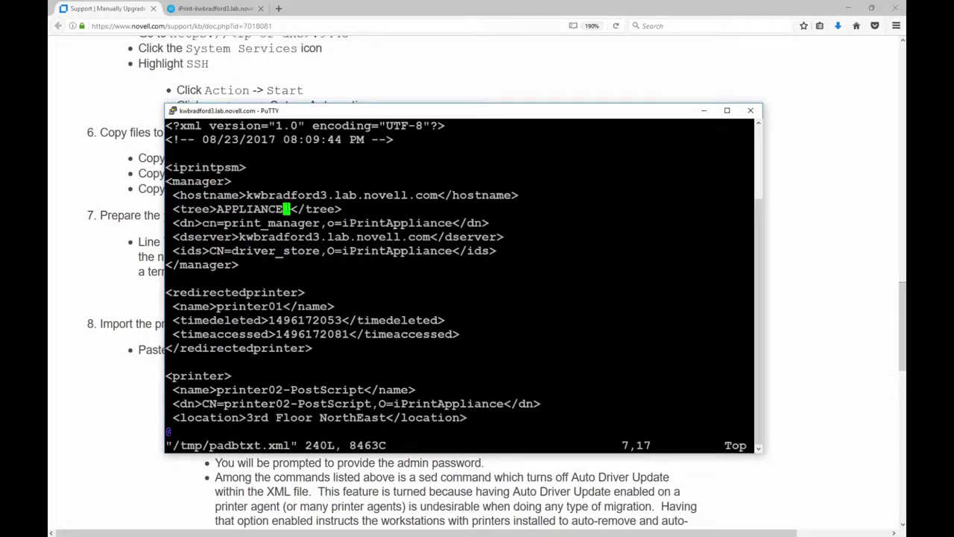
pyautogui.write('i')
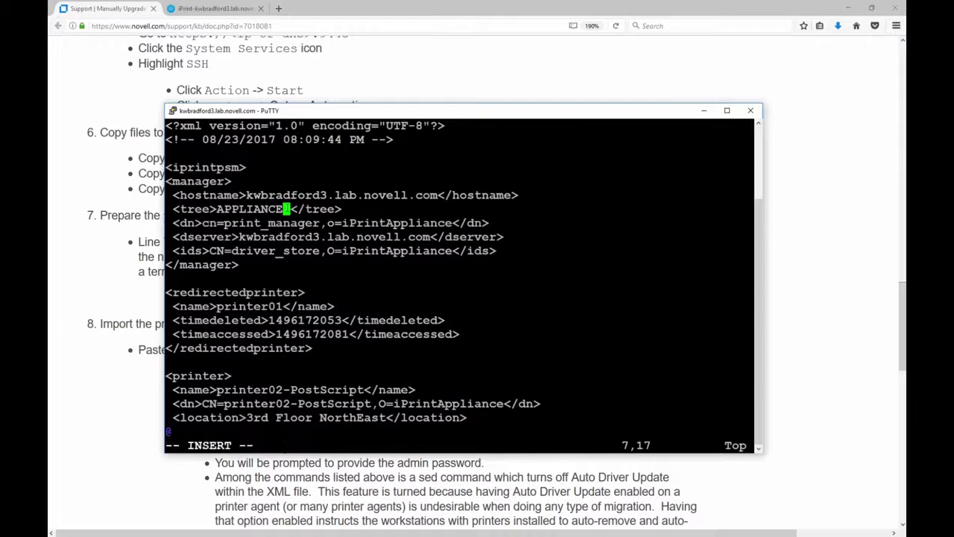
pyautogui.write('_')
pyautogui.press('shift+Insert')
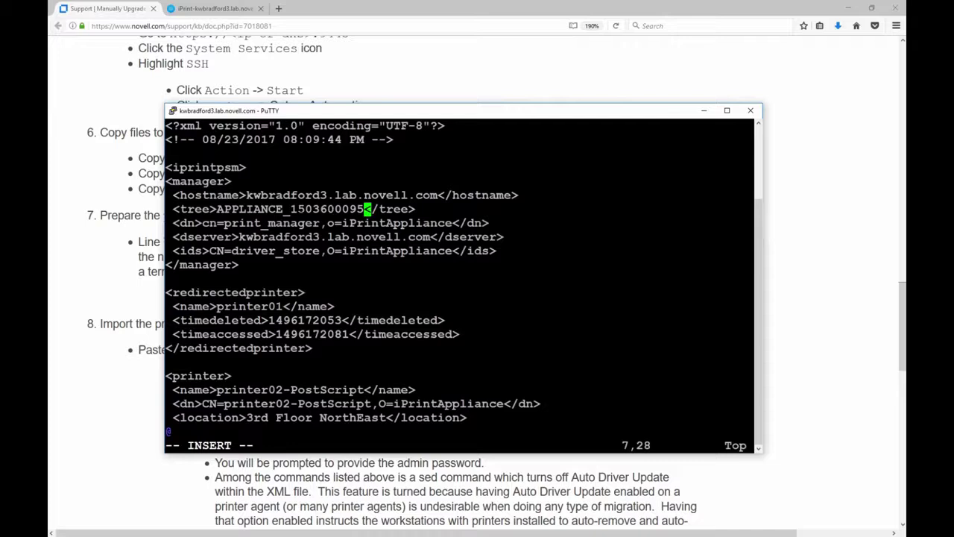
pyautogui.press('Down')
pyautogui.press('Down')
pyautogui.press('Down')
pyautogui.press('Down')
pyautogui.press('Down')
pyautogui.press('Down')
pyautogui.press('Down')
pyautogui.press('Down')
pyautogui.press('Down')
pyautogui.press('Down')
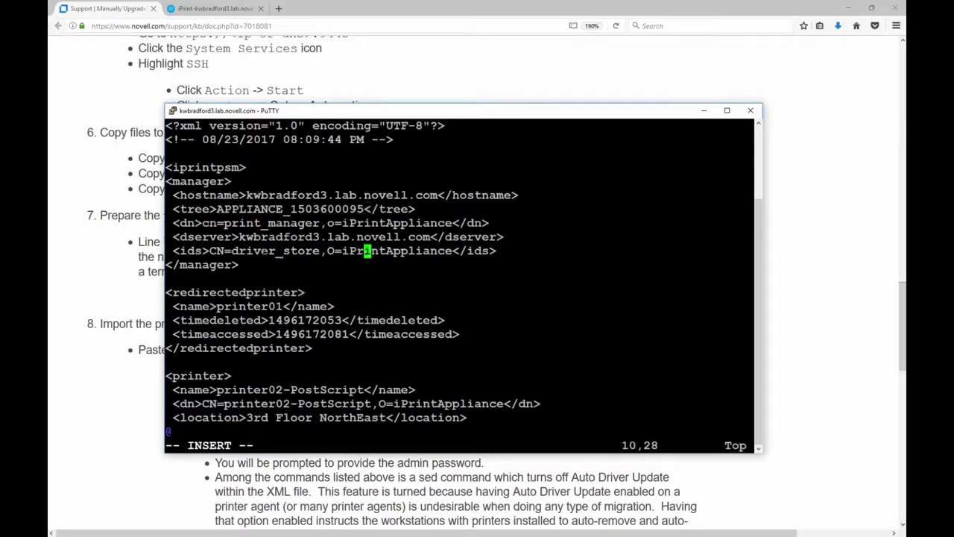
pyautogui.press('Down')
pyautogui.press('Down')
pyautogui.press('Down')
pyautogui.press('Down')
pyautogui.press('Down')
pyautogui.press('Down')
pyautogui.press('Down')
pyautogui.press('Down')
pyautogui.press('Down')
pyautogui.press('Down')
pyautogui.press('Down')
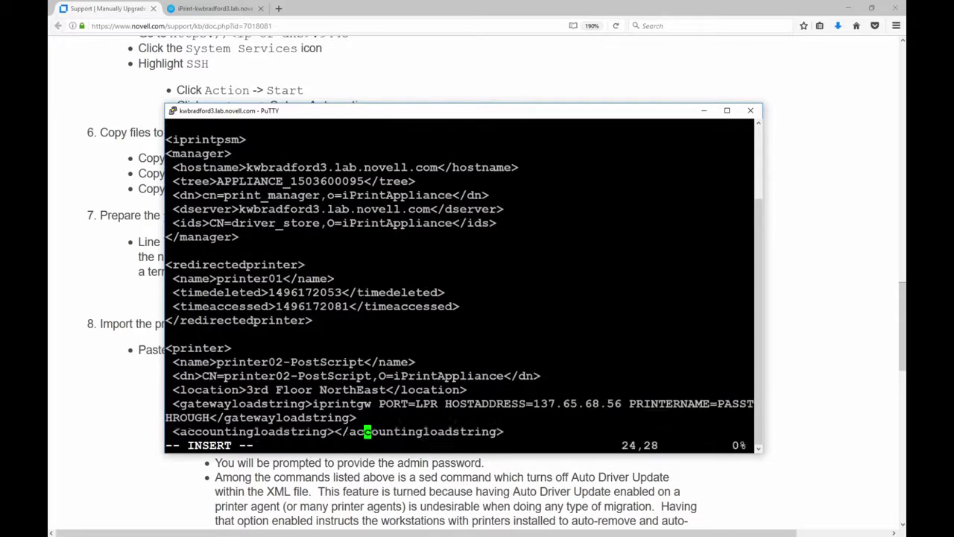
pyautogui.press('Up')
pyautogui.press('Up')
pyautogui.press('Up')
pyautogui.press('Up')
pyautogui.press('Up')
pyautogui.press('Up')
pyautogui.press('Up')
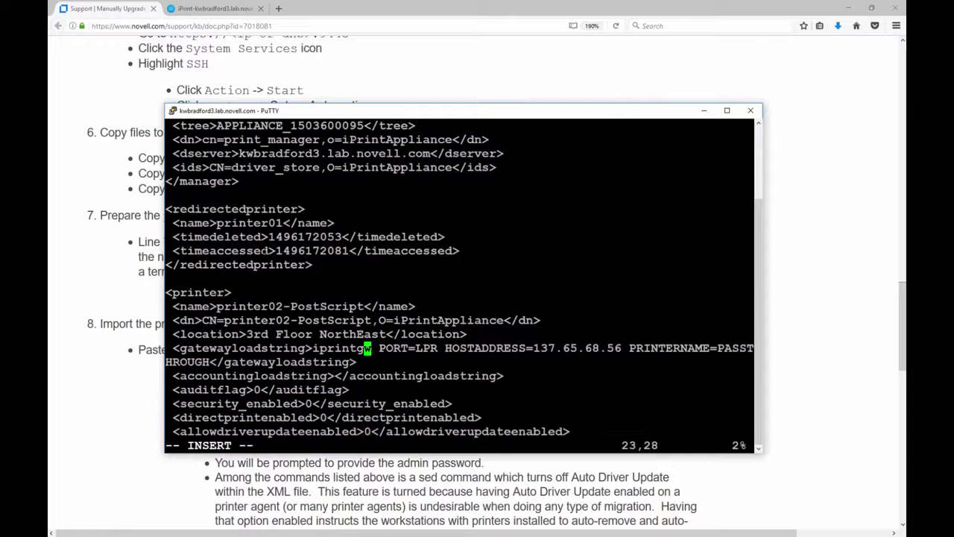
pyautogui.press('Right')
pyautogui.press('Right')
pyautogui.press('Right')
pyautogui.press('Right')
pyautogui.press('Right')
pyautogui.press('Left')
pyautogui.press('Up')
pyautogui.press('Up')
pyautogui.press('Up')
pyautogui.press('Up')
pyautogui.press('Up')
pyautogui.press('Up')
pyautogui.press('Up')
pyautogui.press('Up')
pyautogui.press('Up')
pyautogui.press('Up')
pyautogui.press('Up')
pyautogui.press('Up')
pyautogui.press('Up')
pyautogui.press('Up')
pyautogui.press('Up')
pyautogui.press('Up')
pyautogui.press('Up')
pyautogui.press('Up')
pyautogui.press('Up')
pyautogui.press('Up')
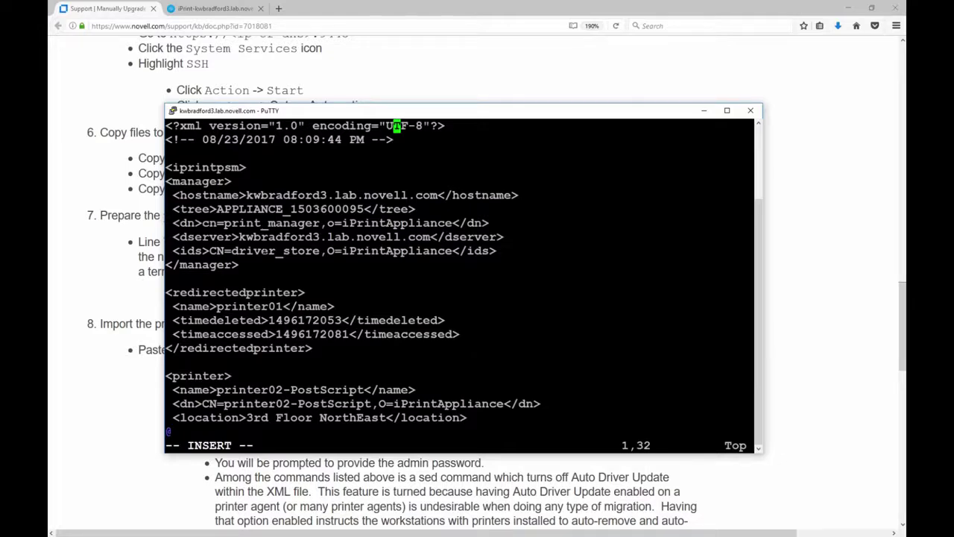
pyautogui.press('pagedown')
pyautogui.press('pagedown')
pyautogui.press('pagedown')
pyautogui.press('pagedown')
pyautogui.press('pagedown')
pyautogui.press('pagedown')
pyautogui.press('pagedown')
pyautogui.press('pagedown')
pyautogui.press('pagedown')
pyautogui.press('pagedown')
pyautogui.press('pagedown')
pyautogui.press('pagedown')
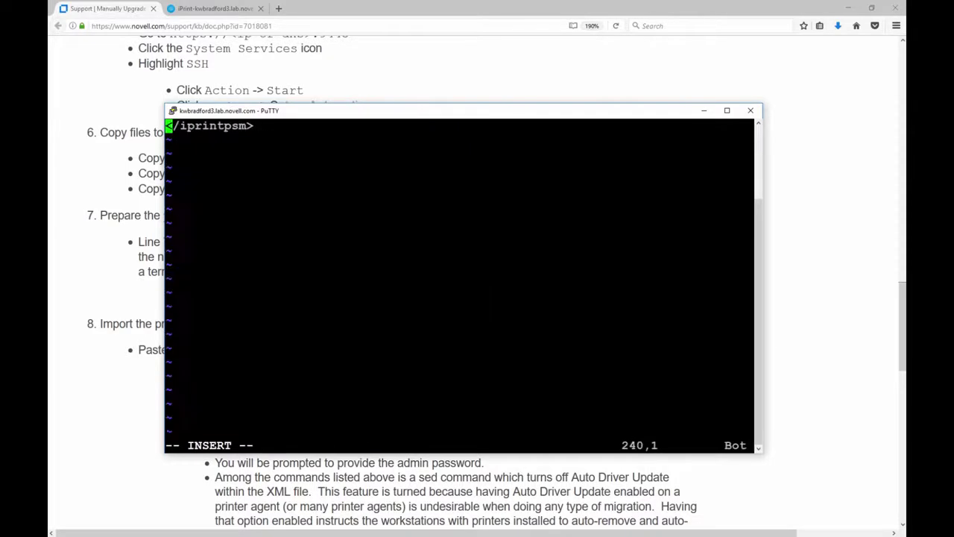
pyautogui.press('pageup')
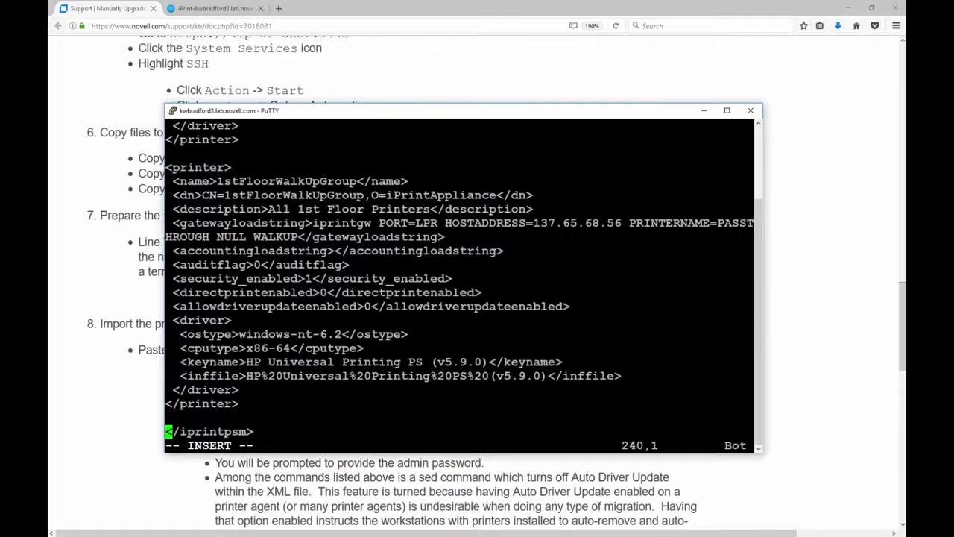
pyautogui.press('Escape')
pyautogui.write(':')
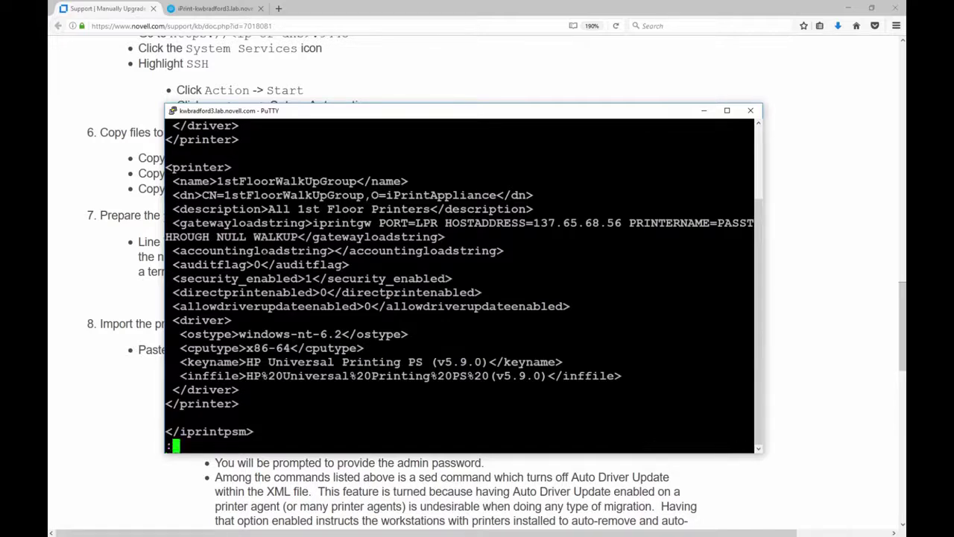
pyautogui.write('wq')
pyautogui.press('Return')
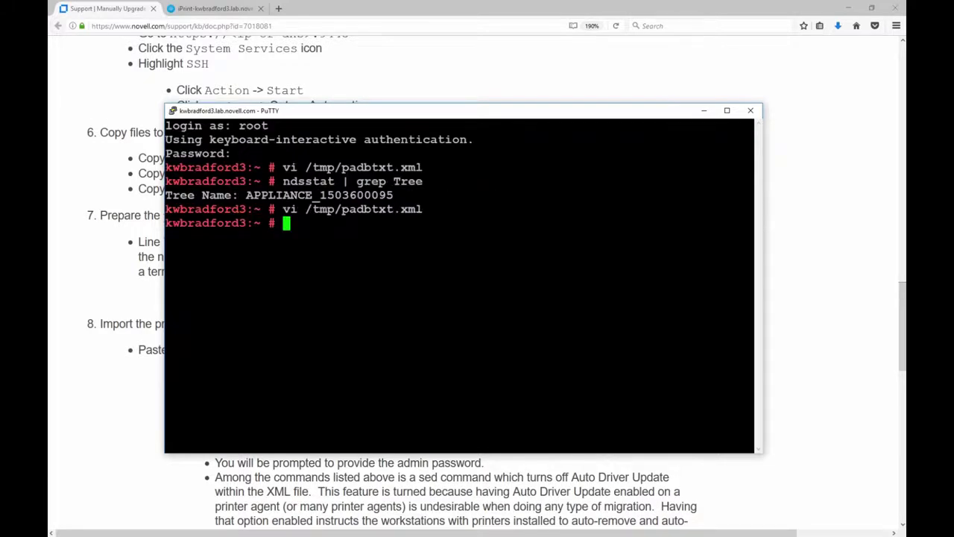
pyautogui.write('less /tmp/padbtxt.xml')
pyautogui.press('Return')
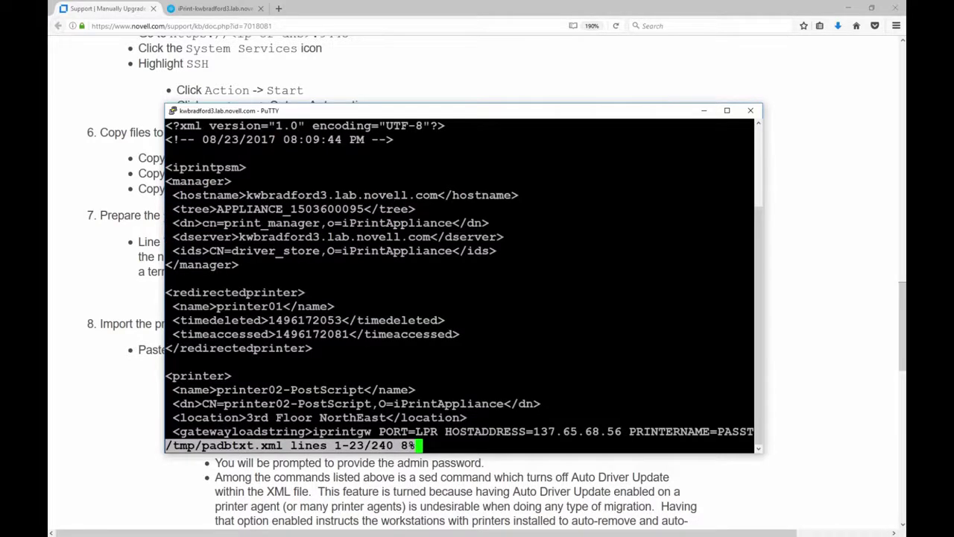
pyautogui.moveTo(290, 209); pyautogui.dragTo(365, 208)
pyautogui.press('Escape')
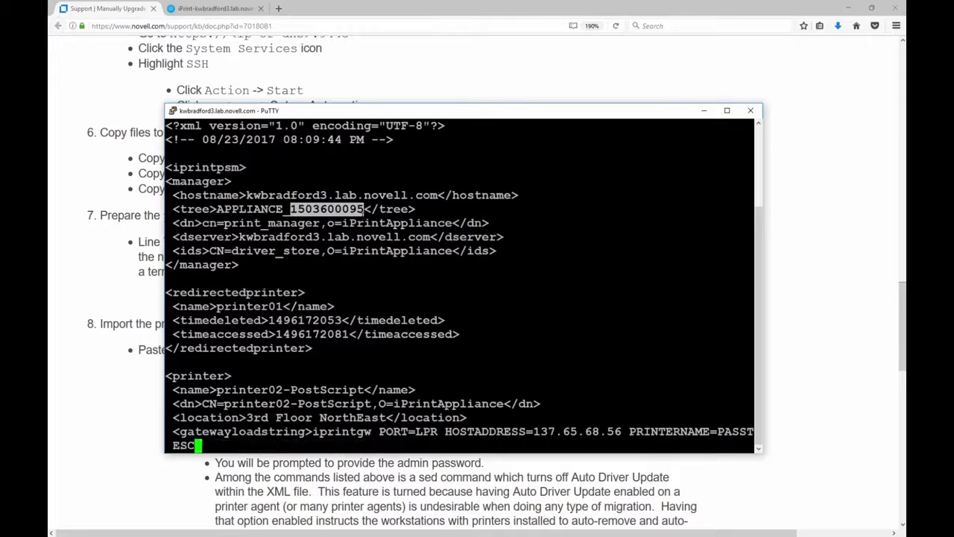
pyautogui.press('q')
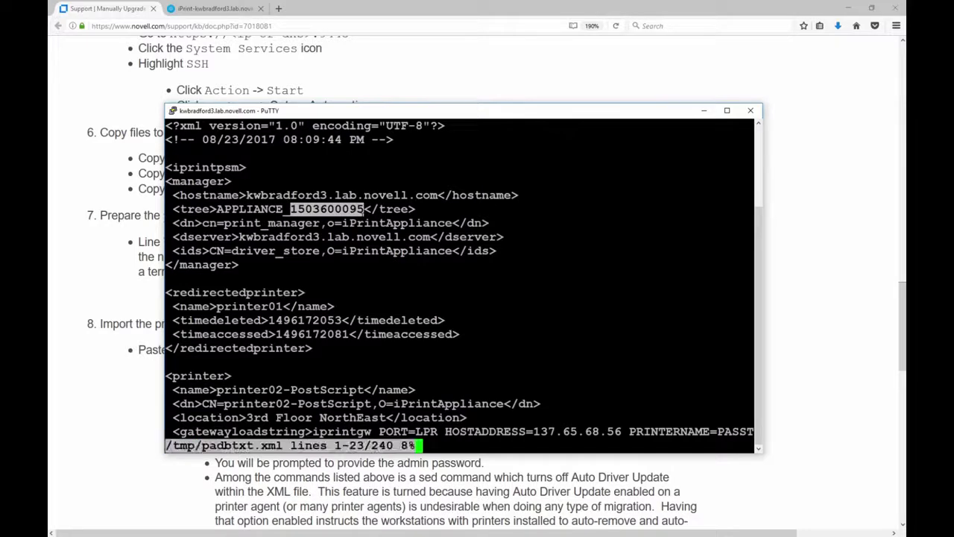
pyautogui.press('q')
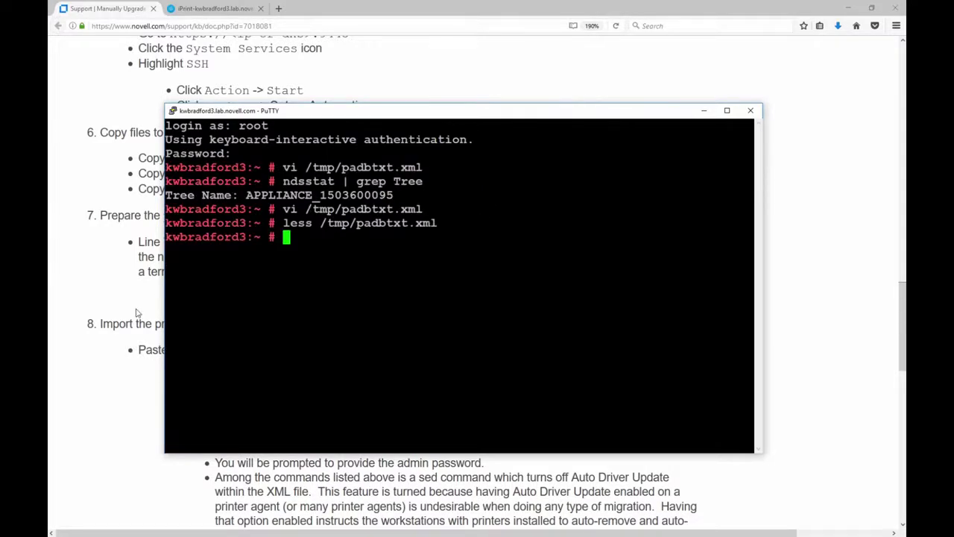
pyautogui.click(137, 315)
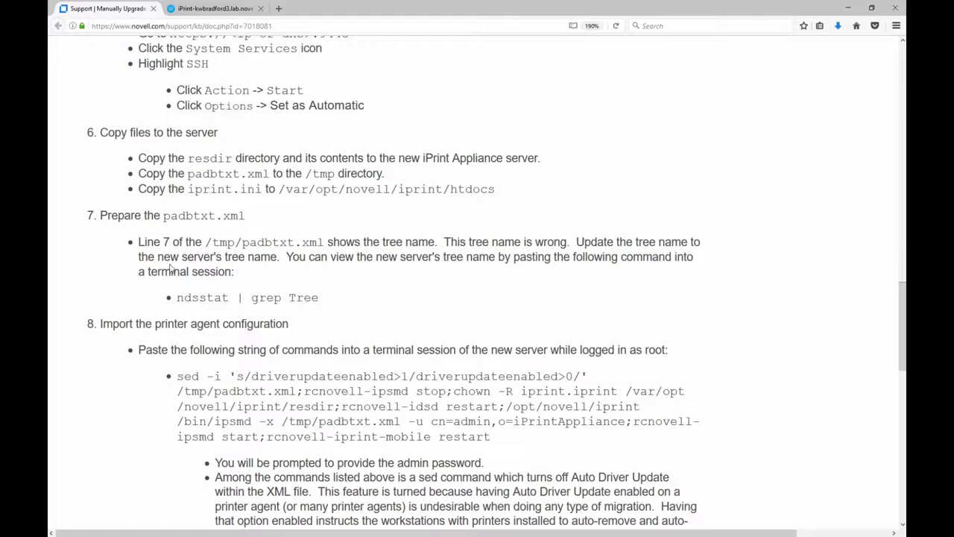
pyautogui.moveTo(109, 215); pyautogui.dragTo(139, 215)
pyautogui.moveTo(131, 324); pyautogui.dragTo(196, 326)
pyautogui.scroll(-3, 230, 341)
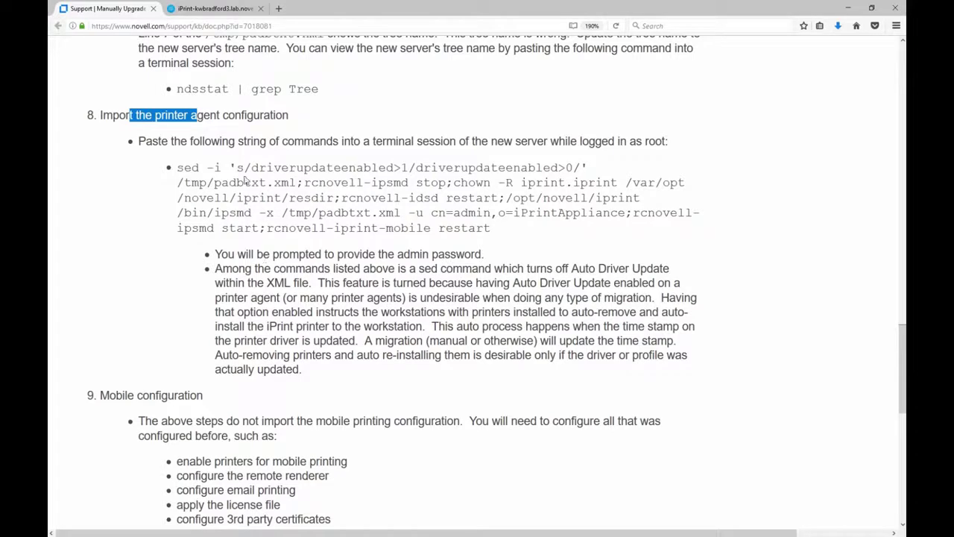
pyautogui.click(187, 167)
pyautogui.doubleClick(188, 167)
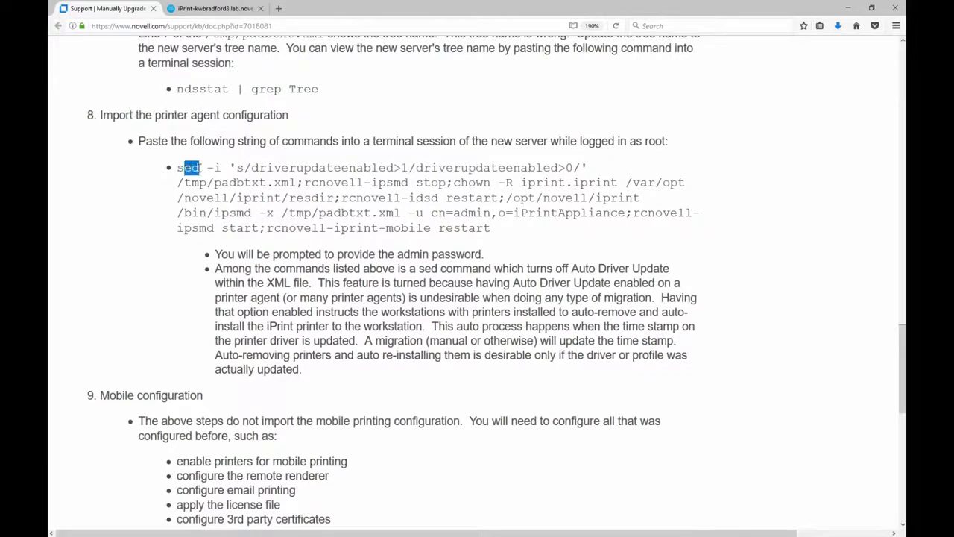
pyautogui.moveTo(254, 167); pyautogui.dragTo(440, 168)
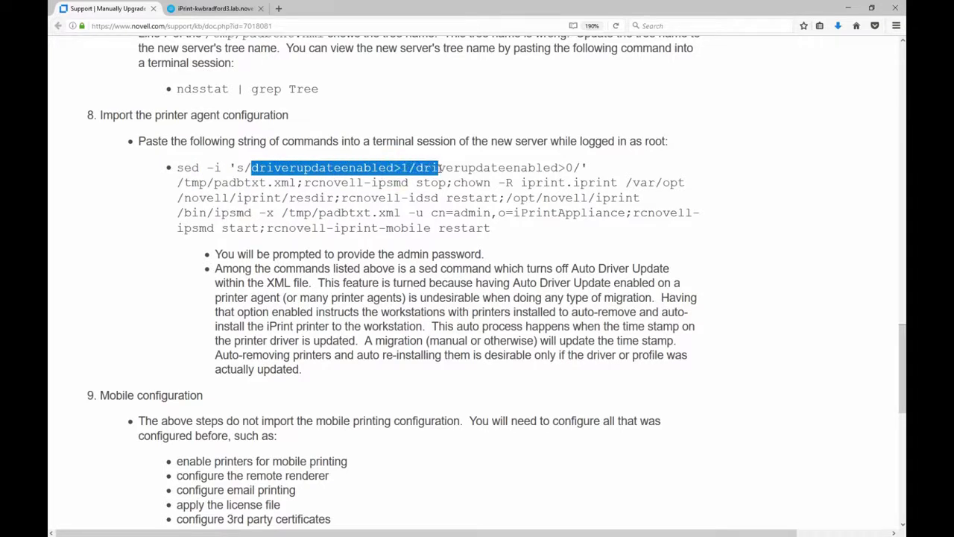
pyautogui.moveTo(440, 169); pyautogui.dragTo(514, 170)
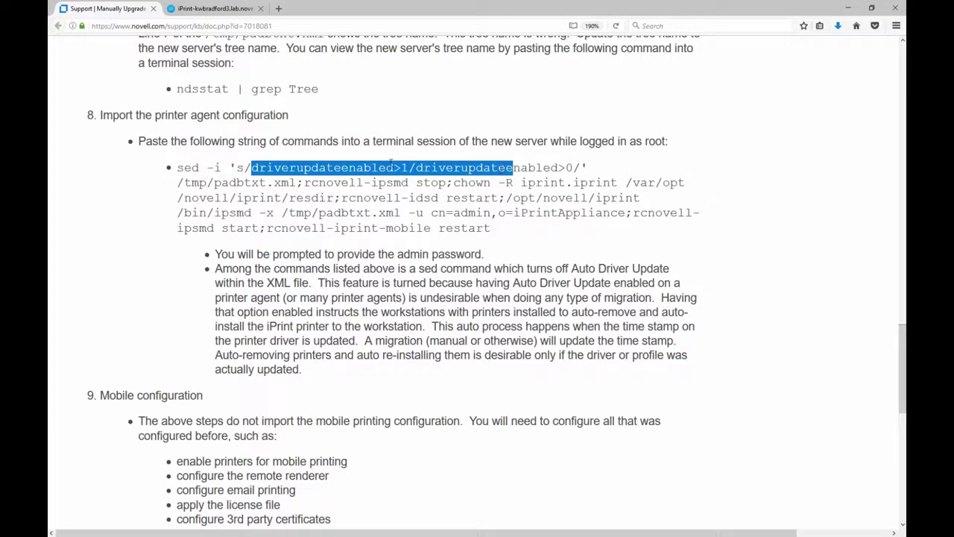
pyautogui.moveTo(401, 168); pyautogui.dragTo(580, 167)
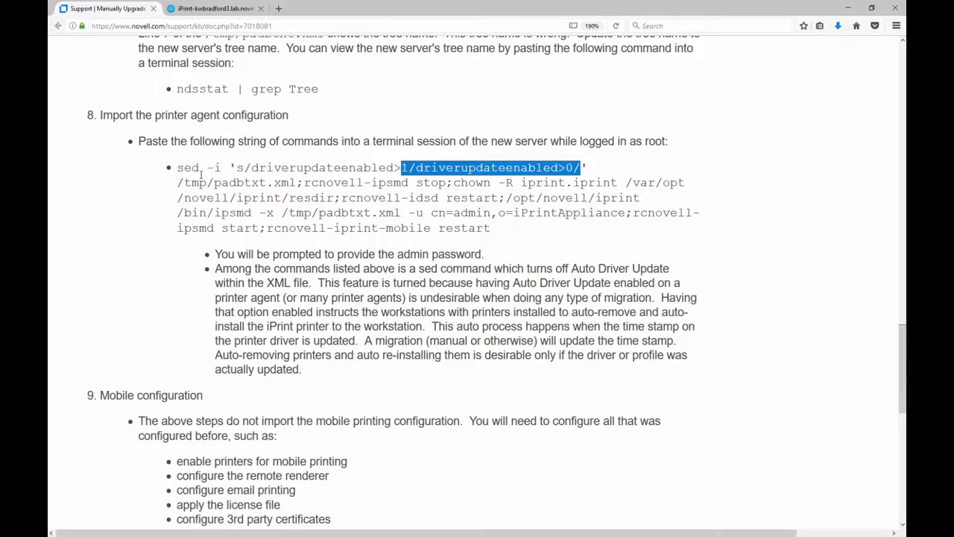
# - Highlight the step 8 command parts: ipsmd stop, -R iprint.iprint ownership, idsd restart, XML import, service restarts
pyautogui.moveTo(179, 168); pyautogui.dragTo(299, 182)
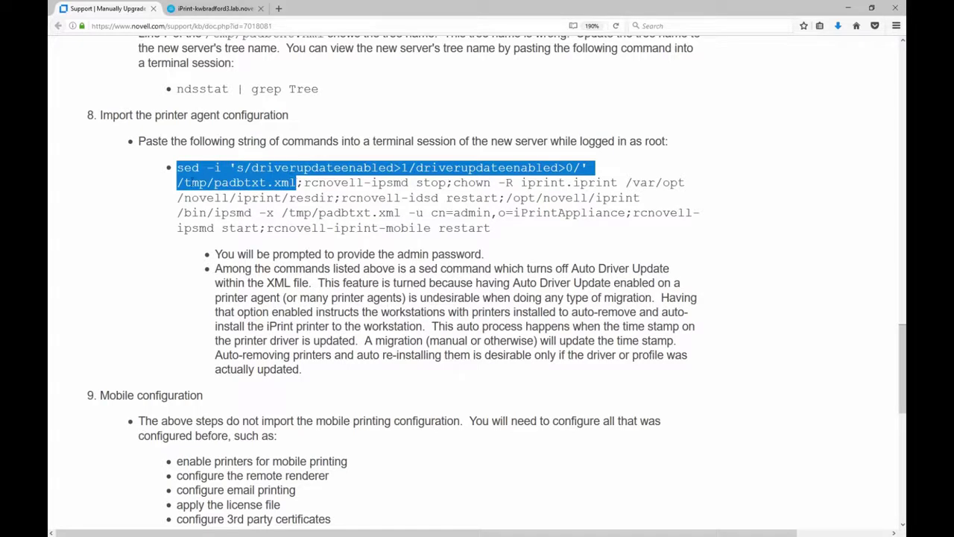
pyautogui.click(313, 182)
pyautogui.moveTo(313, 182); pyautogui.dragTo(332, 198)
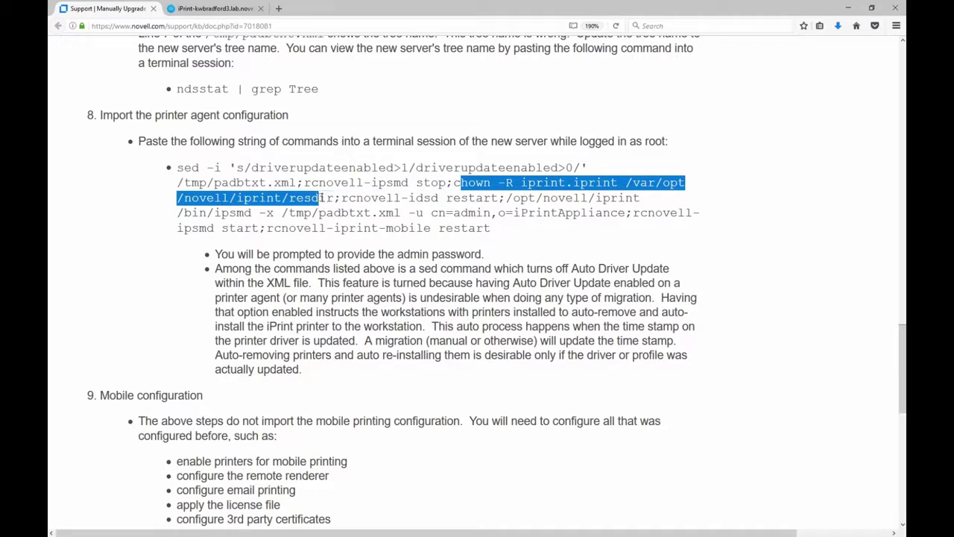
pyautogui.moveTo(498, 183); pyautogui.dragTo(520, 182)
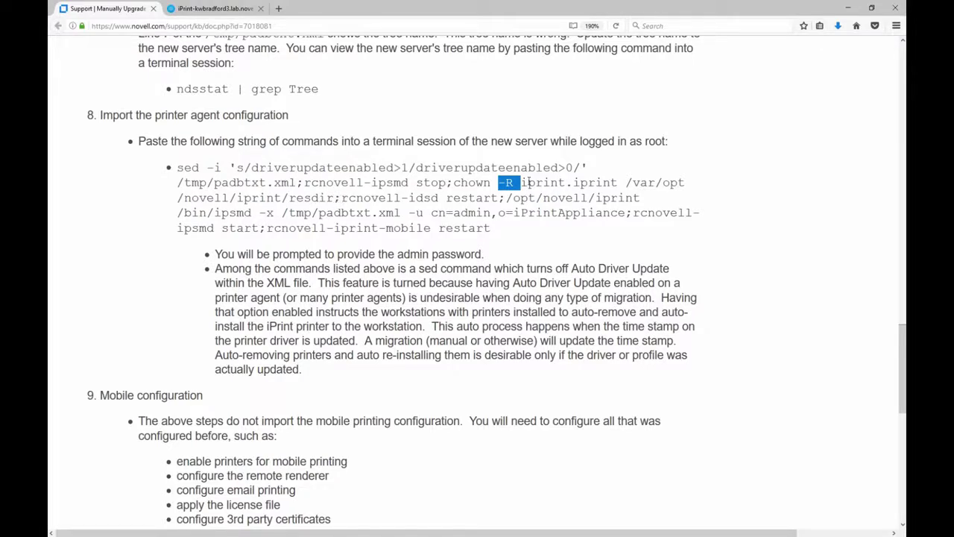
pyautogui.moveTo(528, 183); pyautogui.dragTo(599, 185)
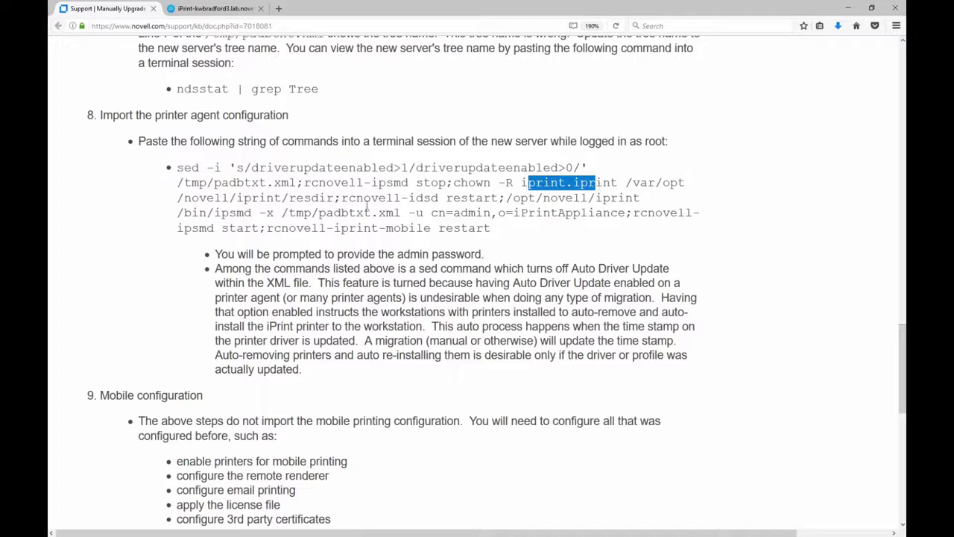
pyautogui.moveTo(349, 198); pyautogui.dragTo(498, 199)
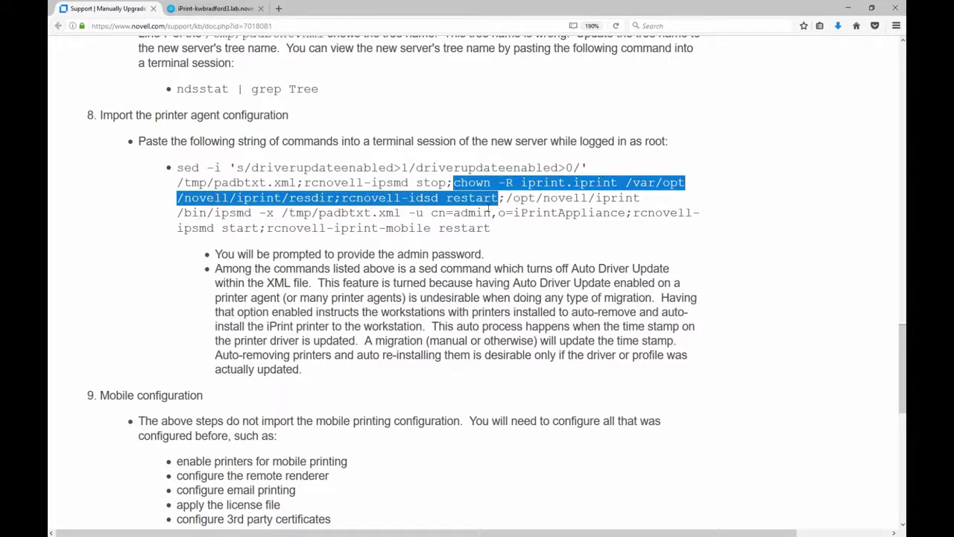
pyautogui.moveTo(507, 199); pyautogui.dragTo(573, 216)
pyautogui.moveTo(605, 214); pyautogui.dragTo(619, 214)
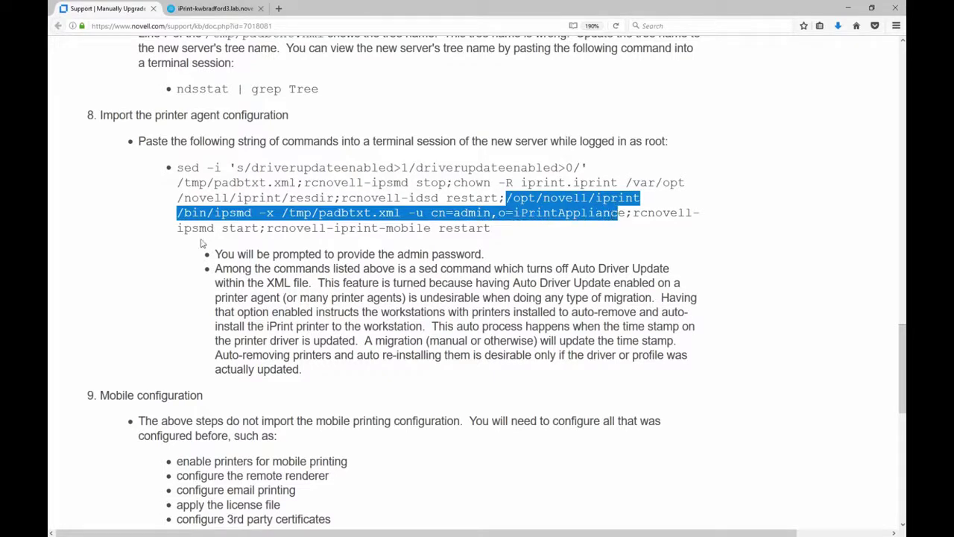
pyautogui.moveTo(192, 228); pyautogui.dragTo(475, 230)
# - Select the entire sed import command block and copy it
pyautogui.click(475, 230)
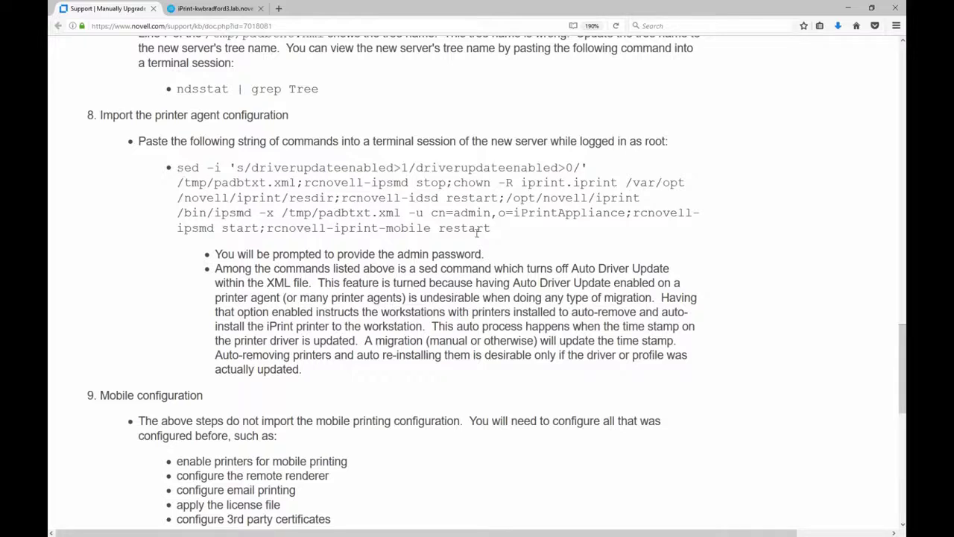
pyautogui.moveTo(489, 229); pyautogui.dragTo(173, 168)
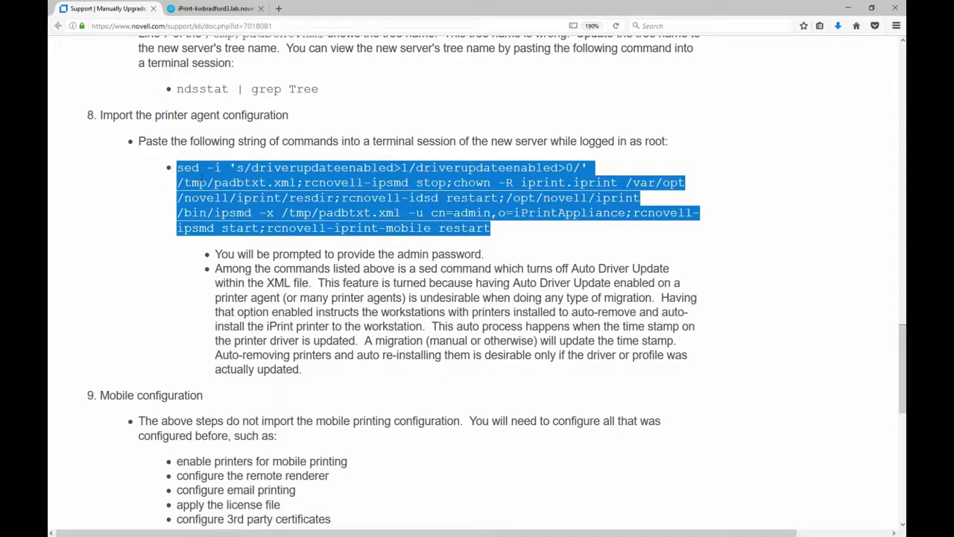
pyautogui.rightClick(210, 181)
pyautogui.click(231, 186)
# - Paste and run the sed import command in PuTTY, submitting the admin password when prompted
pyautogui.hotkey('alt', 'Tab')
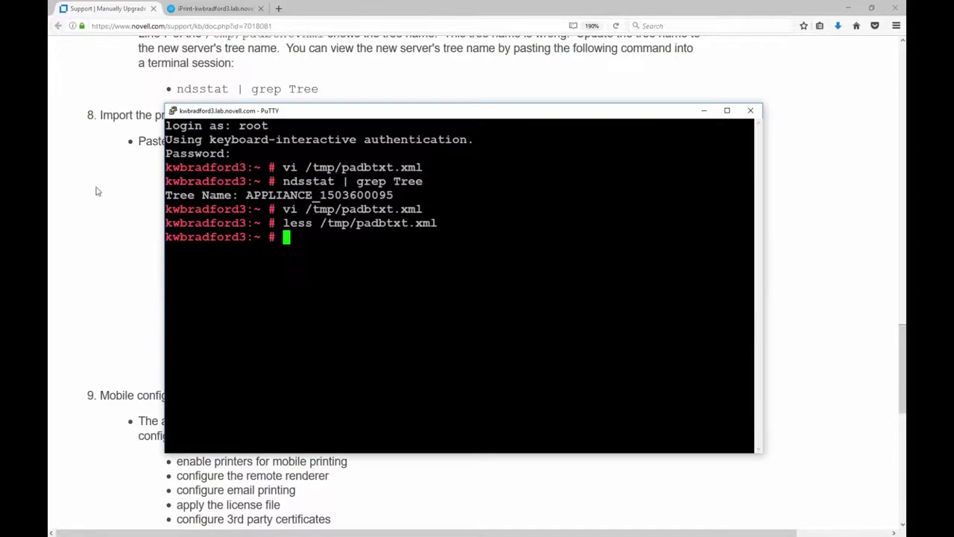
pyautogui.press('shift+Insert')
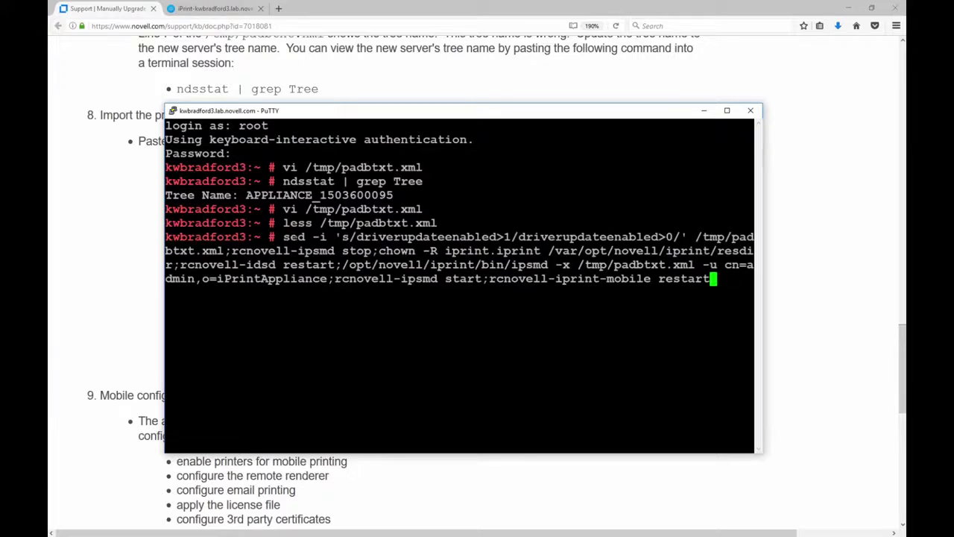
pyautogui.press('Return')
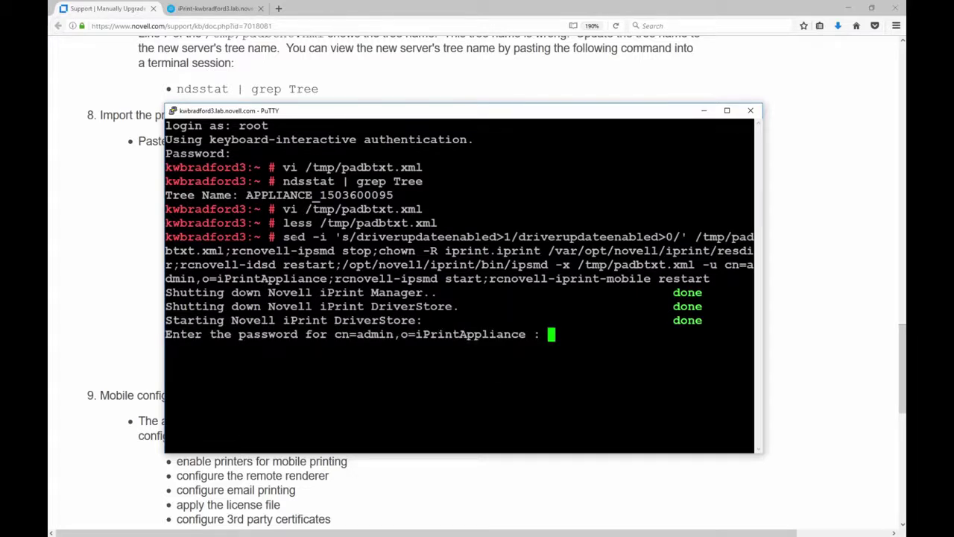
pyautogui.press('Return')
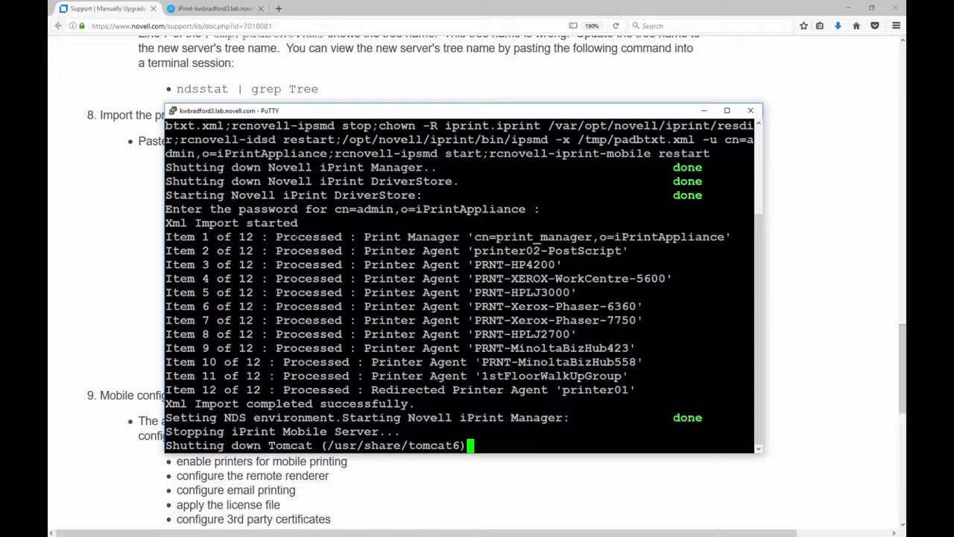
pyautogui.moveTo(395, 114); pyautogui.dragTo(402, 57)
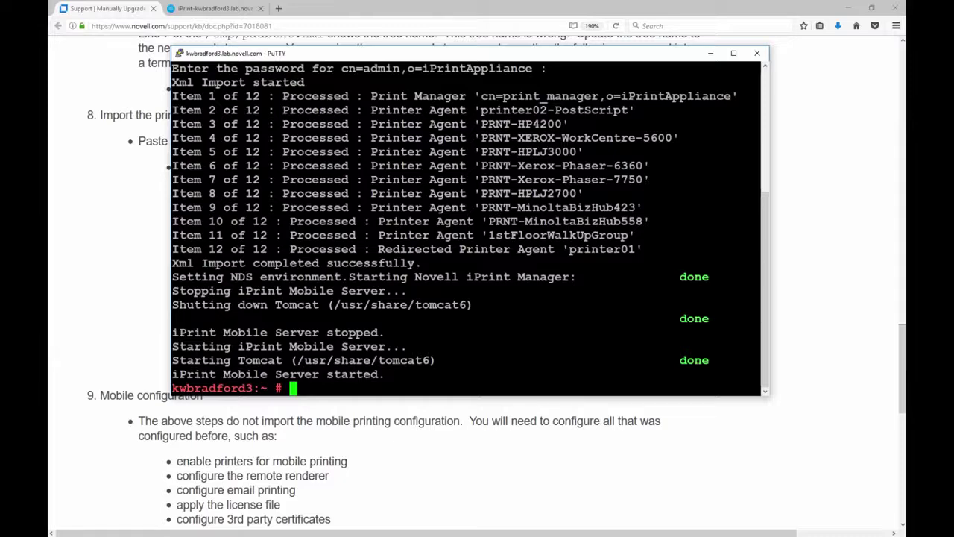
# - Compare the KB article with the import output, then open a new tab beside the iPrint Appliance page
pyautogui.click(300, 456)
pyautogui.scroll(-3, 299, 456)
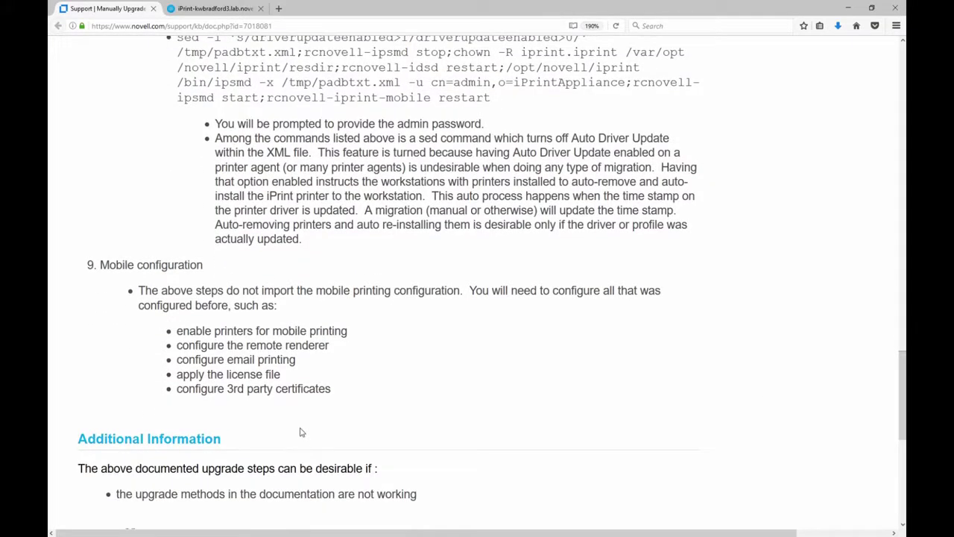
pyautogui.scroll(5, 300, 430)
pyautogui.scroll(-4, 298, 431)
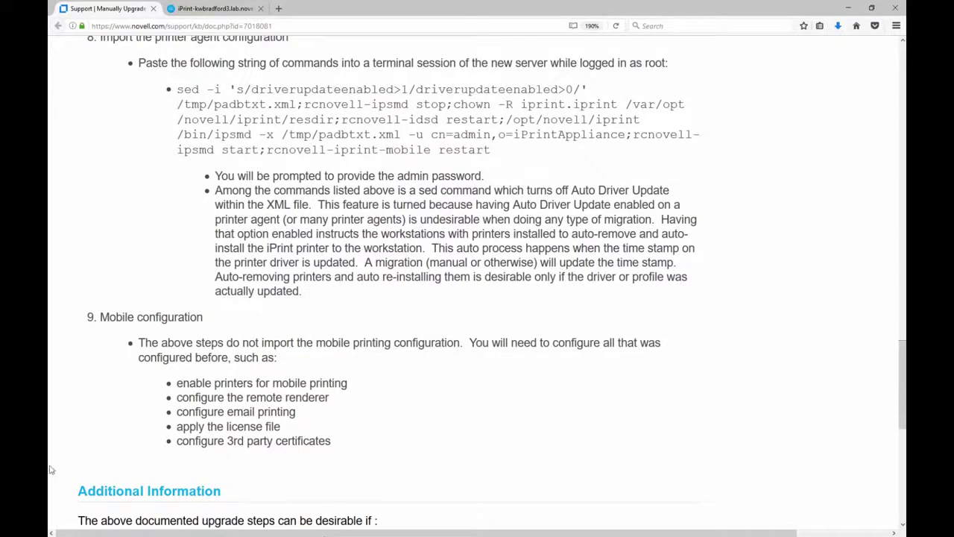
pyautogui.hotkey('alt', 'Tab')
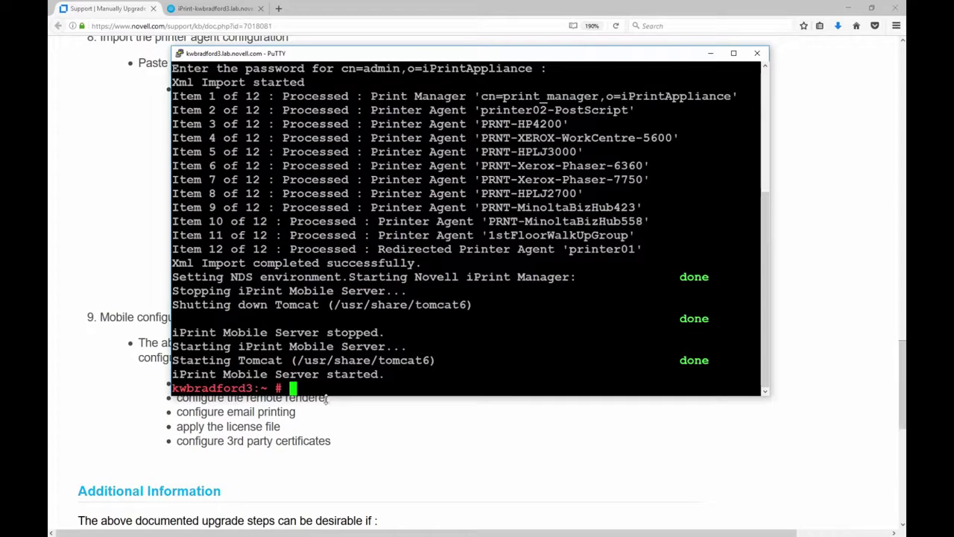
pyautogui.click(330, 438)
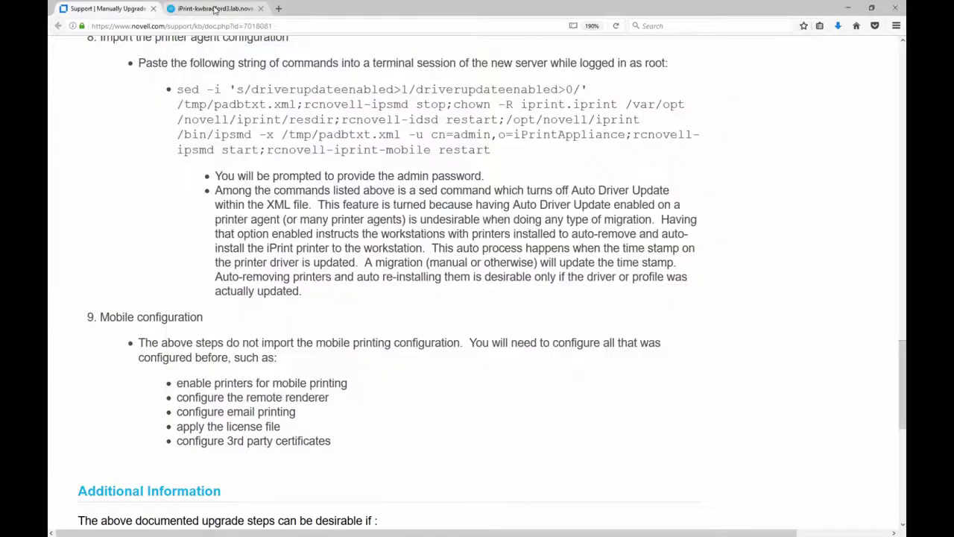
pyautogui.click(215, 8)
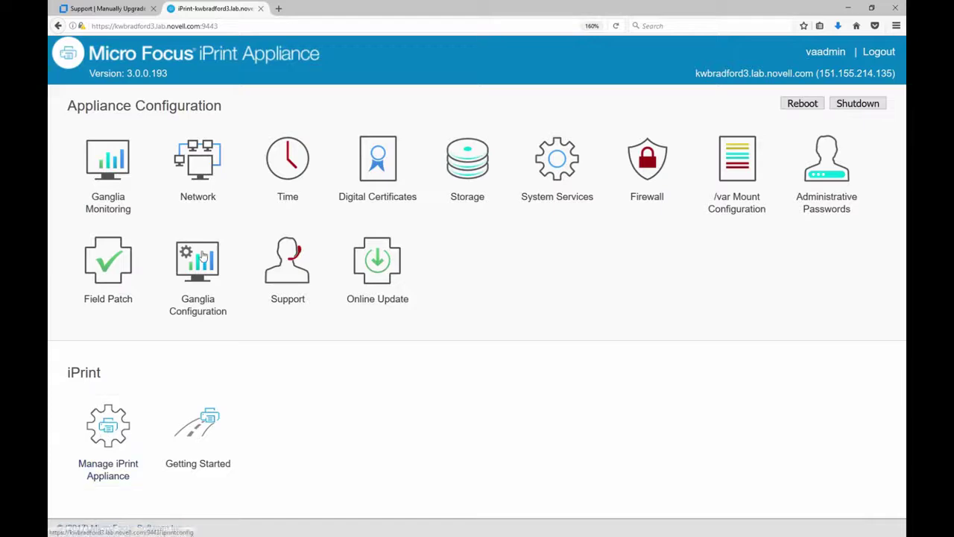
pyautogui.click(278, 8)
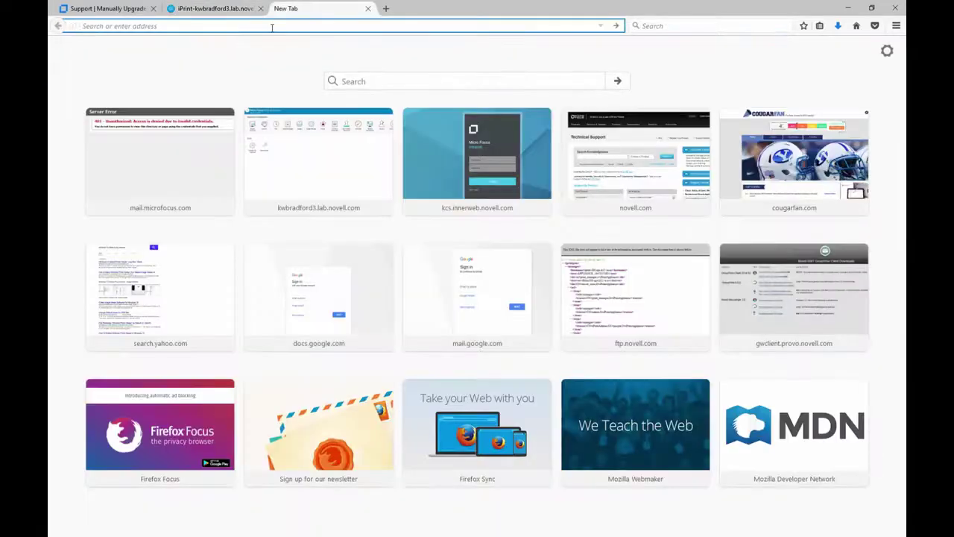
# - Load the server's /psmstatus page and log in with the admin account credentials
pyautogui.write('https://kwbradford3.lab.novell.com/')
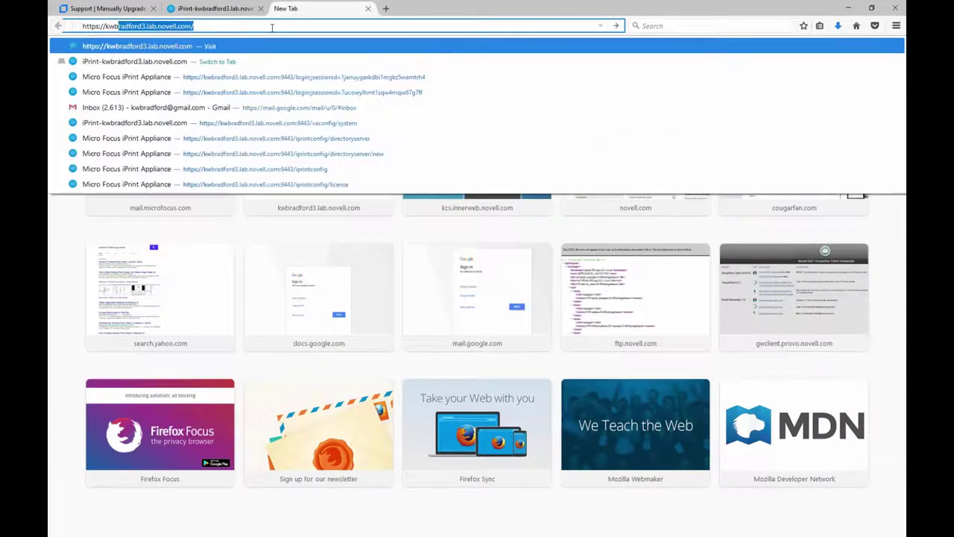
pyautogui.press('End')
pyautogui.write('psmstatus')
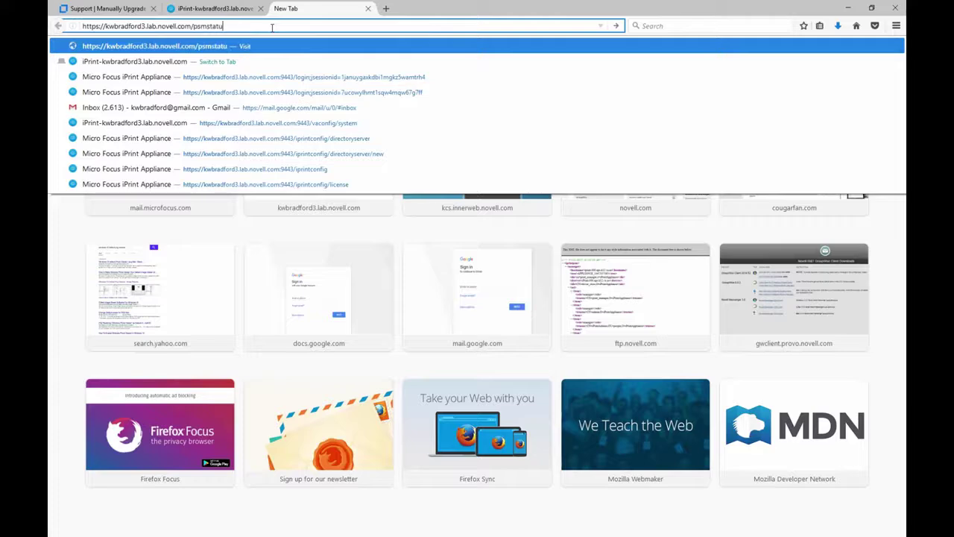
pyautogui.press('Return')
pyautogui.write('admin')
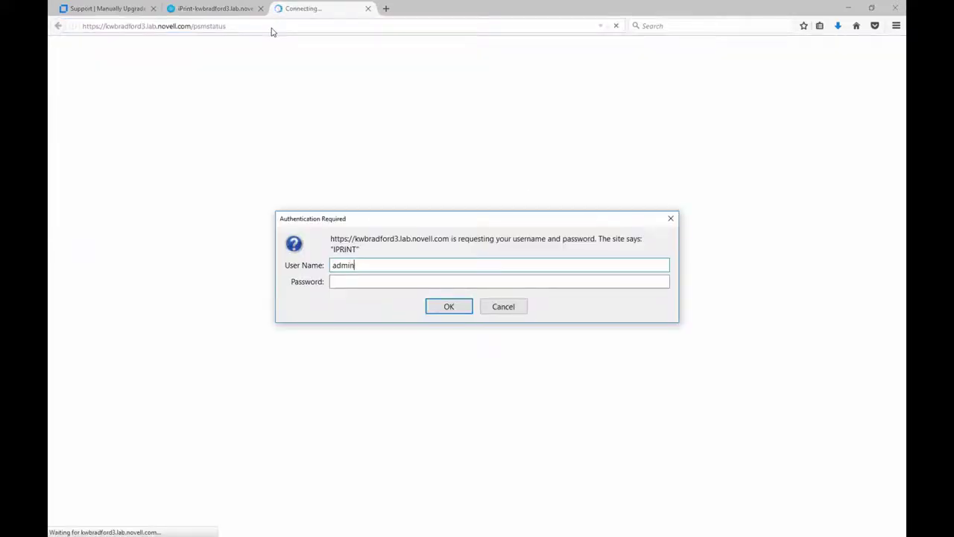
pyautogui.press('Tab')
pyautogui.write('novell')
pyautogui.press('Return')
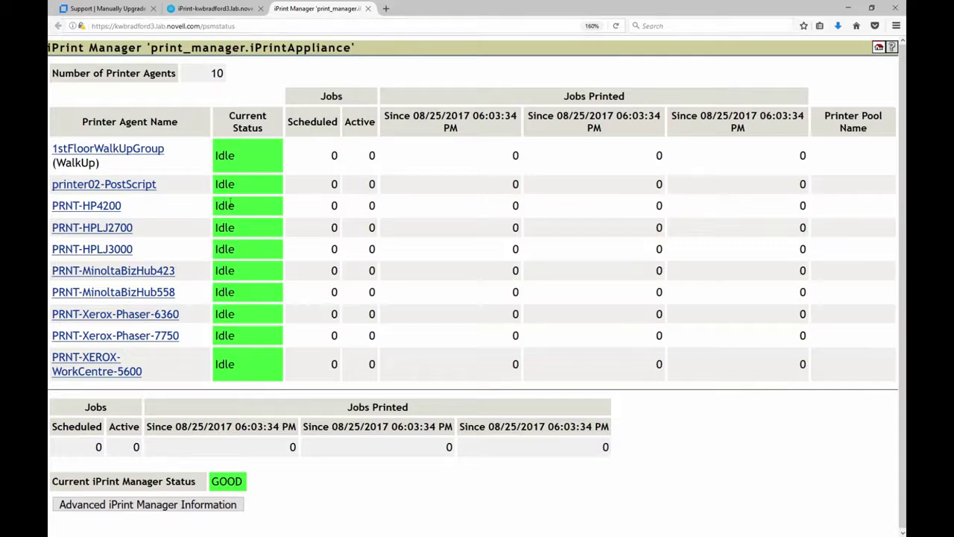
# - Generate an iPrint Manager report with Win 7 and Win 8/8.1/10 64-bit drivers, then open the appliance printer list
pyautogui.click(118, 509)
pyautogui.click(105, 384)
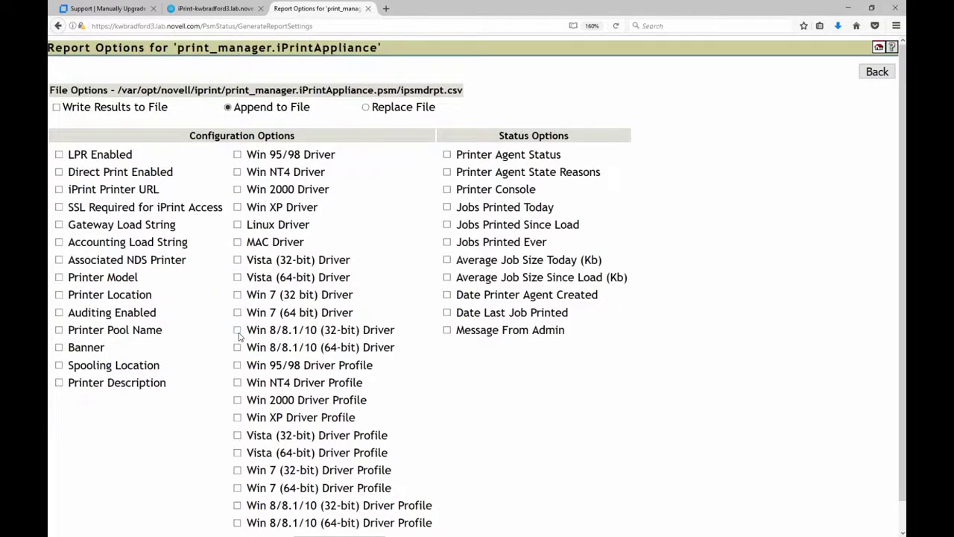
pyautogui.click(237, 347)
pyautogui.click(238, 314)
pyautogui.scroll(-1, 211, 342)
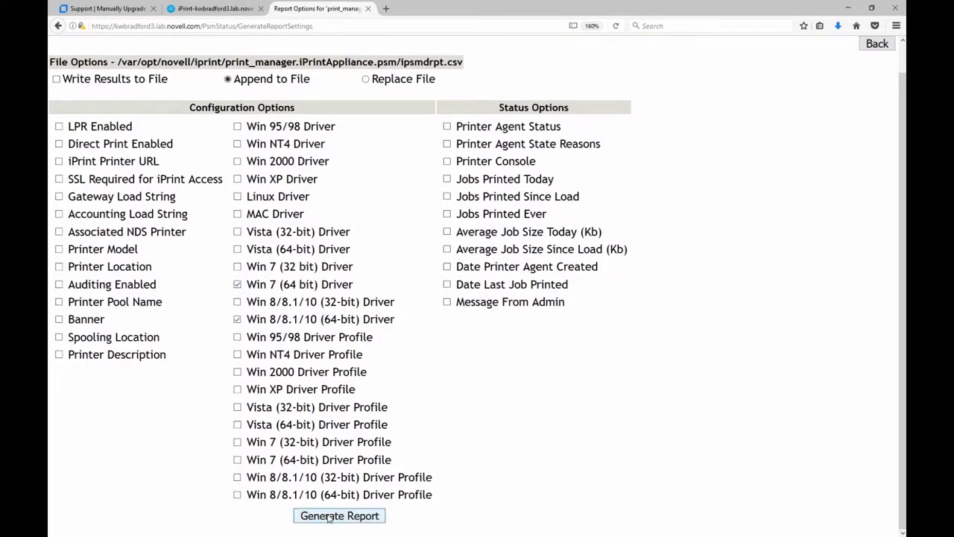
pyautogui.click(329, 516)
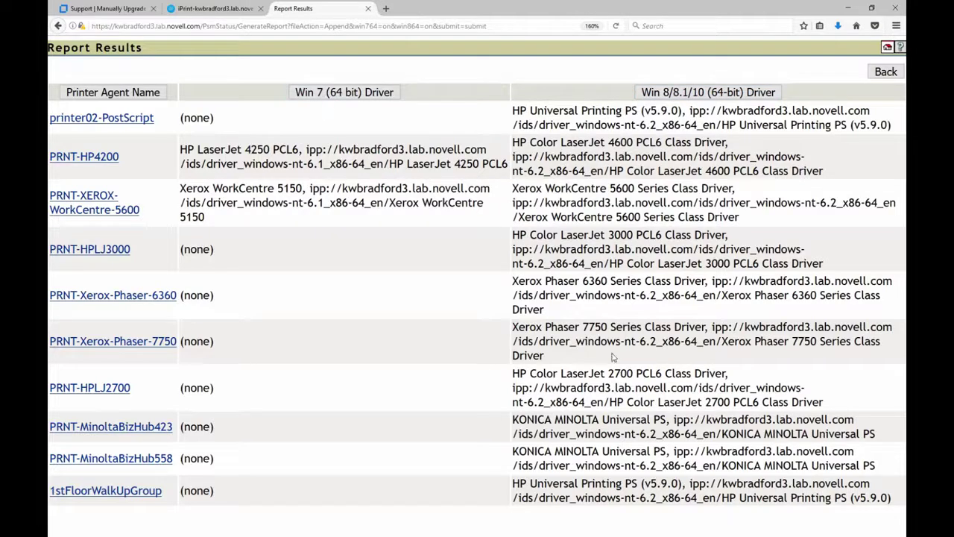
pyautogui.click(885, 71)
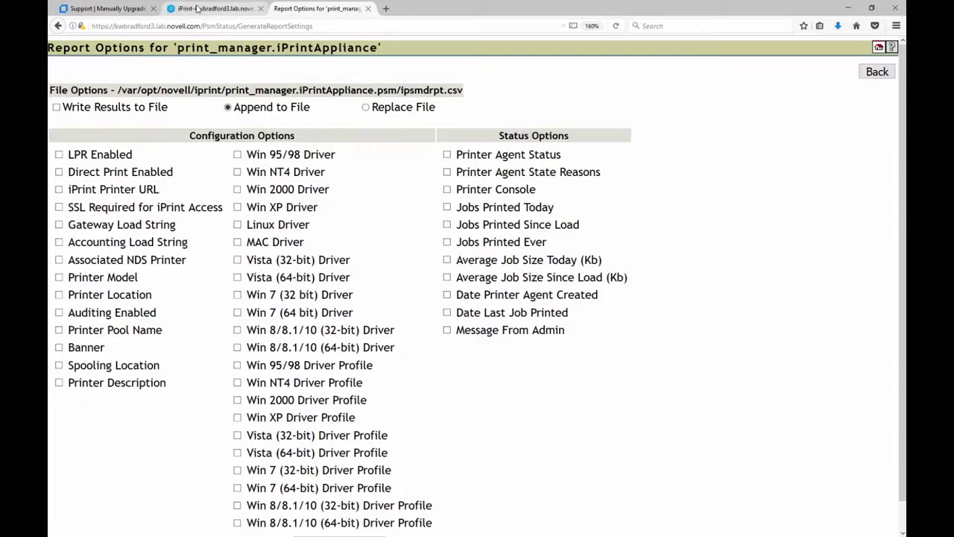
pyautogui.click(215, 8)
pyautogui.click(104, 449)
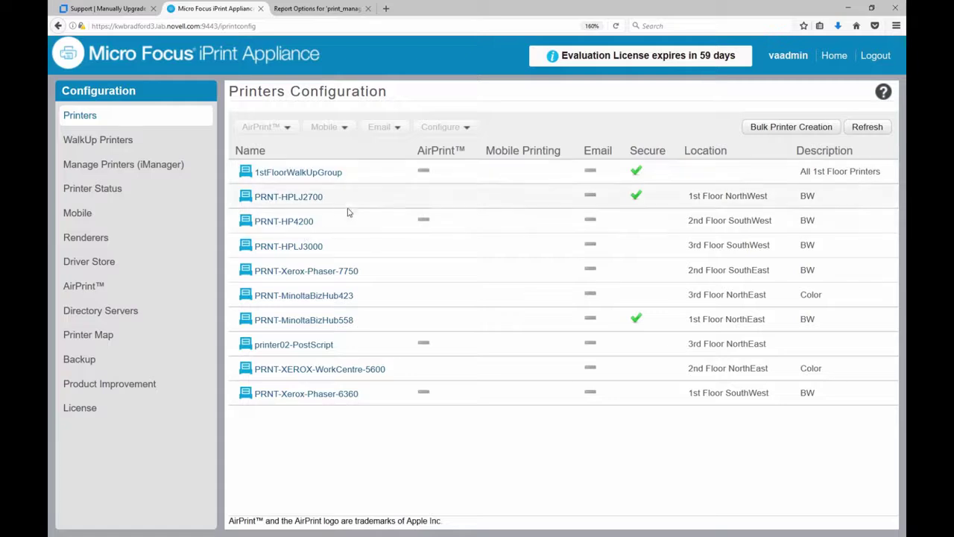
# - Enable Mobile Printing for PRNT-HP4200
pyautogui.click(334, 227)
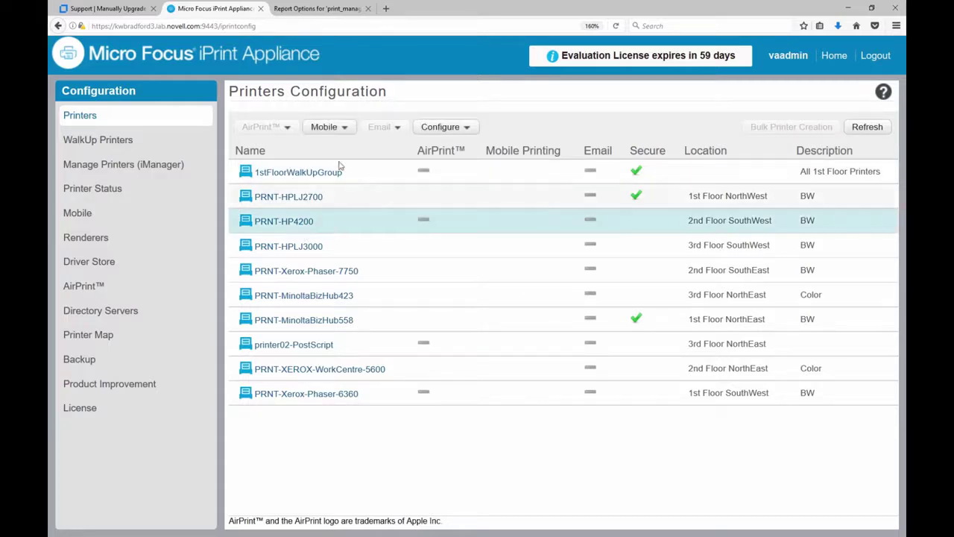
pyautogui.click(337, 132)
pyautogui.click(327, 148)
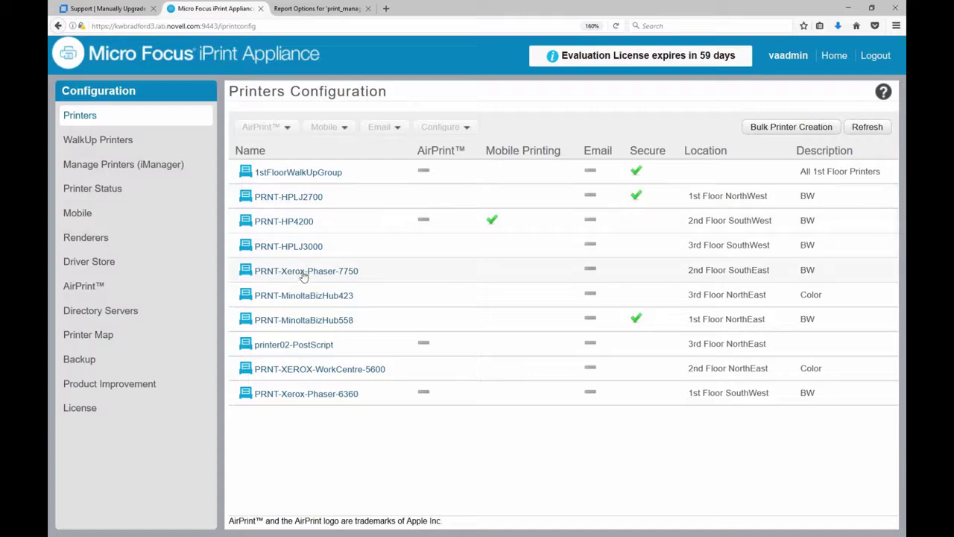
# - Multi-select PRNT-HPLJ3000, MinoltaBizHub423, printer02-PostScript, MinoltaBizHub558 and Xerox-Phaser-6360
pyautogui.click(374, 272)
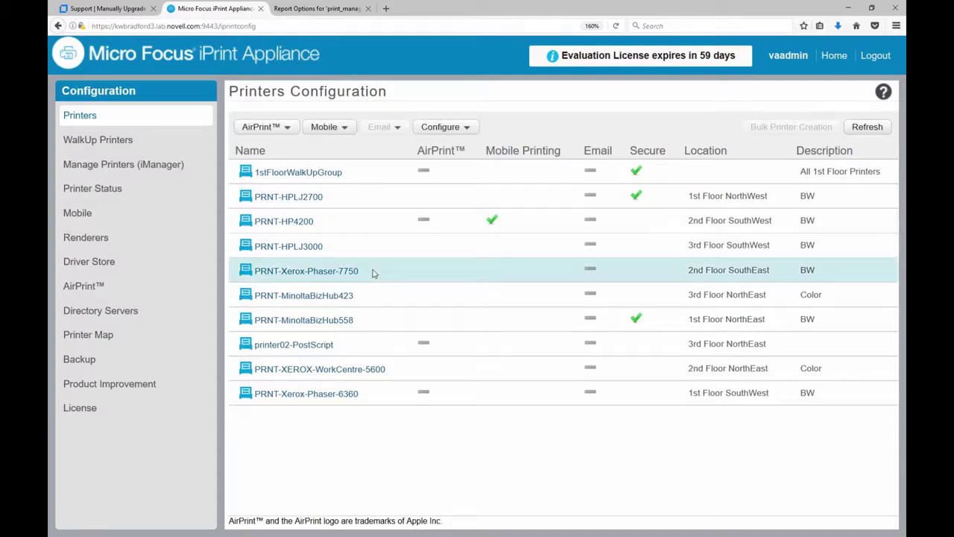
pyautogui.keyDown('shift'); pyautogui.click(379, 350); pyautogui.keyUp('shift')
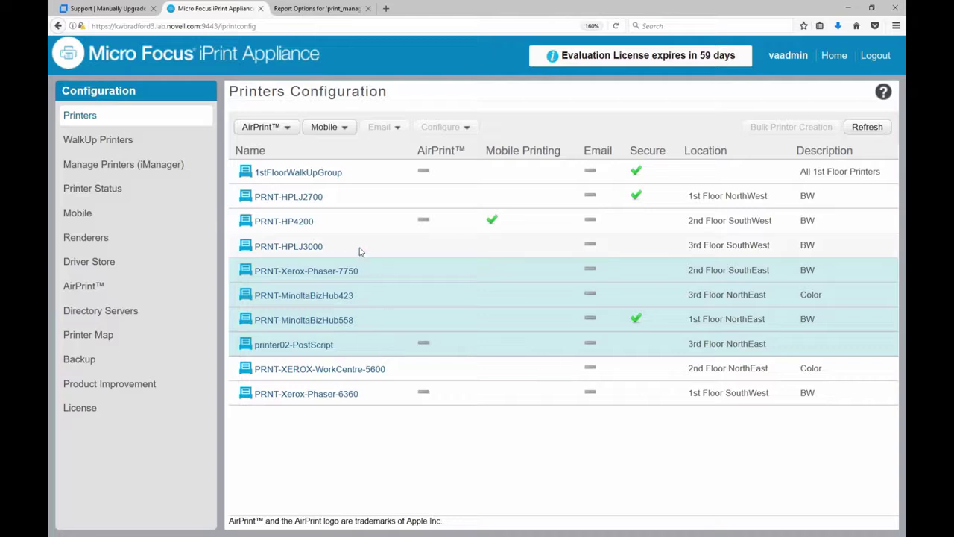
pyautogui.click(361, 251)
pyautogui.keyDown('ctrl'); pyautogui.click(377, 302); pyautogui.keyUp('ctrl')
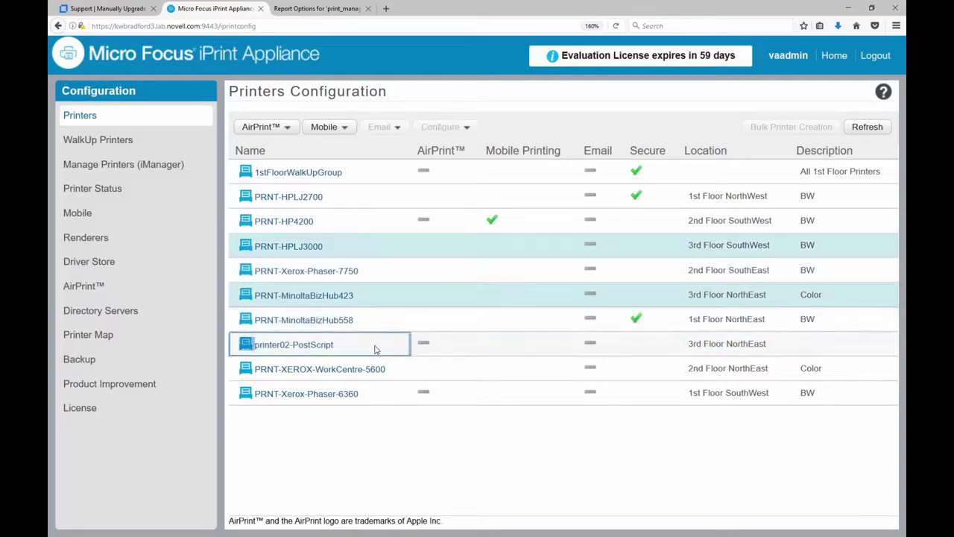
pyautogui.keyDown('ctrl'); pyautogui.click(377, 346); pyautogui.keyUp('ctrl')
pyautogui.keyDown('ctrl'); pyautogui.click(370, 323); pyautogui.keyUp('ctrl')
pyautogui.keyDown('ctrl'); pyautogui.click(373, 397); pyautogui.keyUp('ctrl')
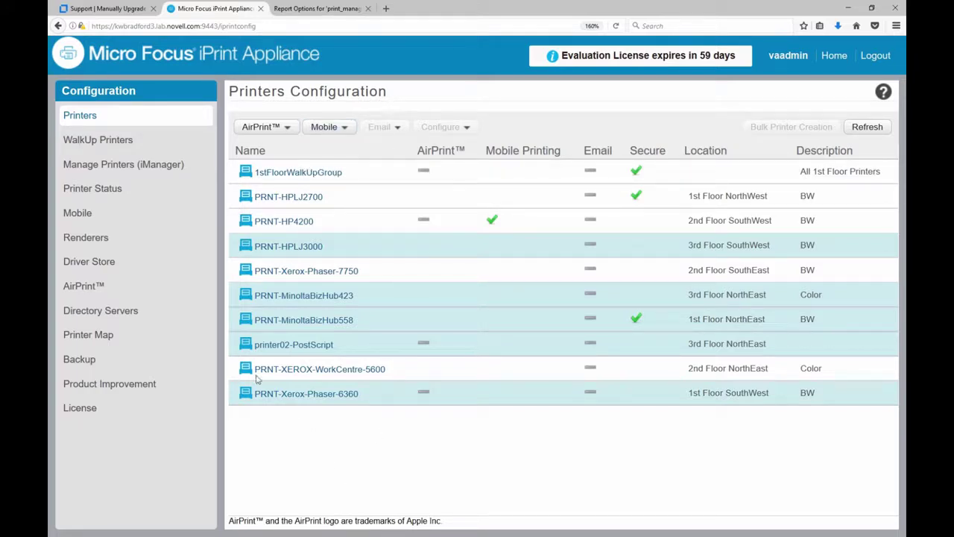
# - Upload MF-iPrint-Unlimited.xml from Documents\Novell\Migration as the new appliance license
pyautogui.click(76, 409)
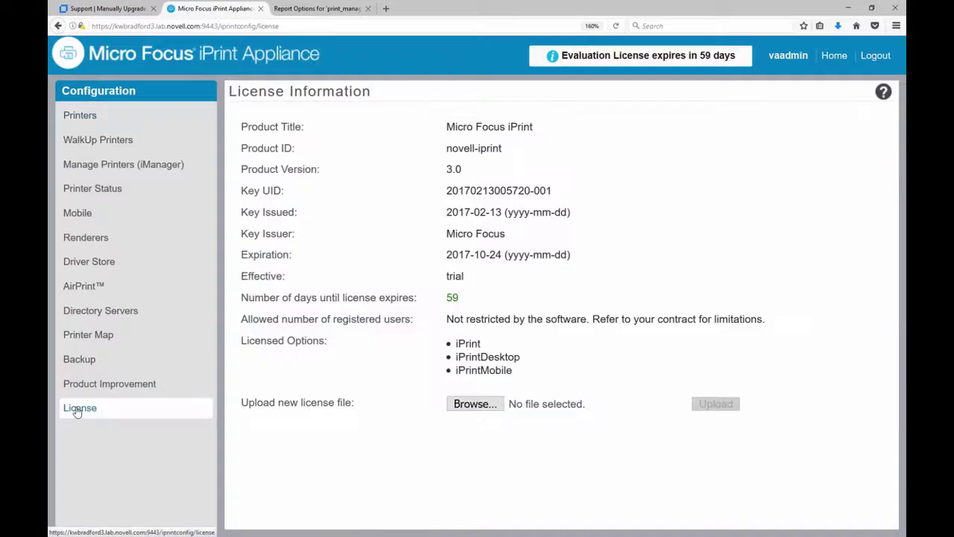
pyautogui.click(475, 405)
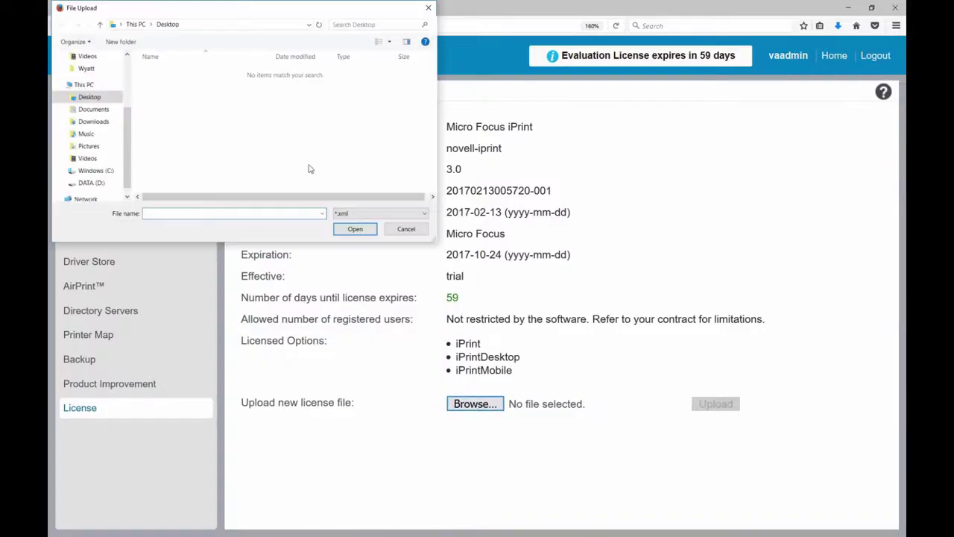
pyautogui.click(93, 110)
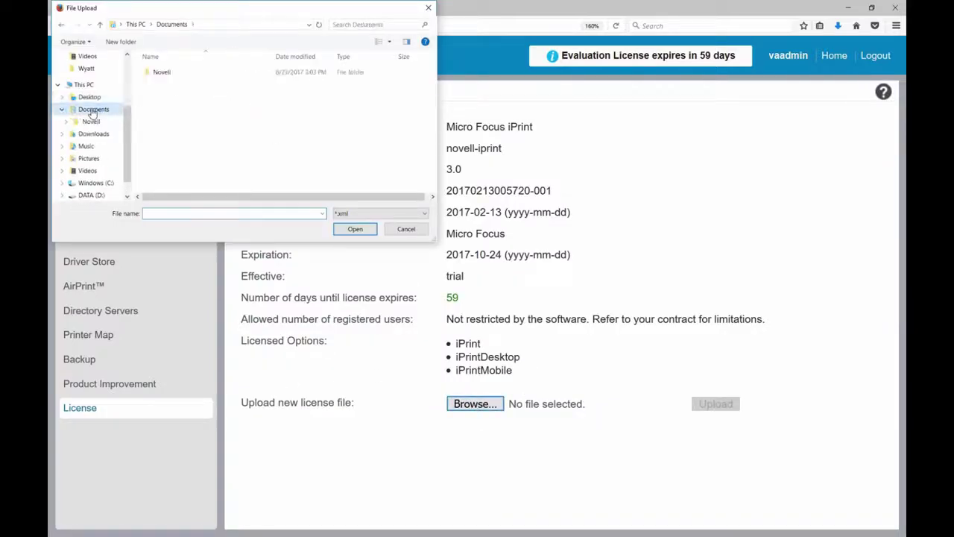
pyautogui.doubleClick(164, 71)
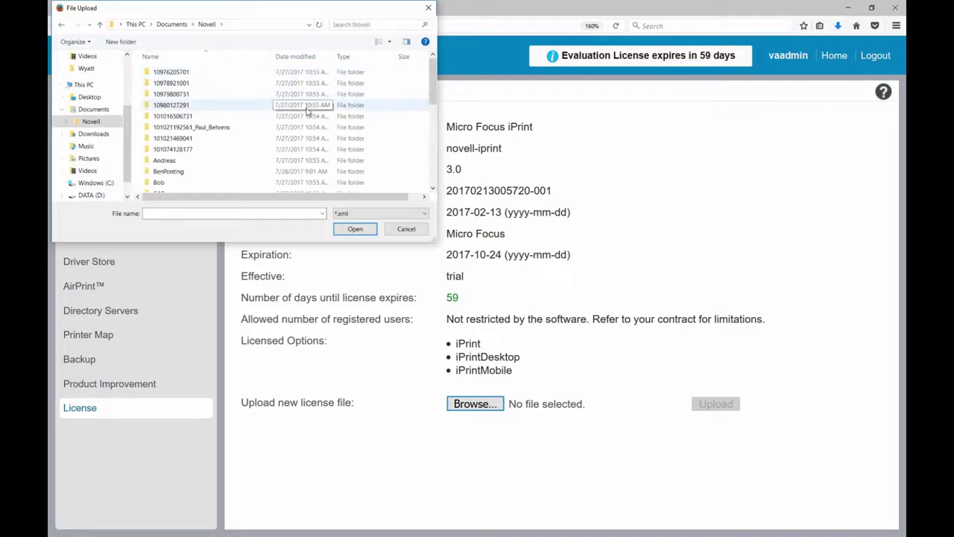
pyautogui.scroll(-3, 307, 112)
pyautogui.scroll(-4, 307, 111)
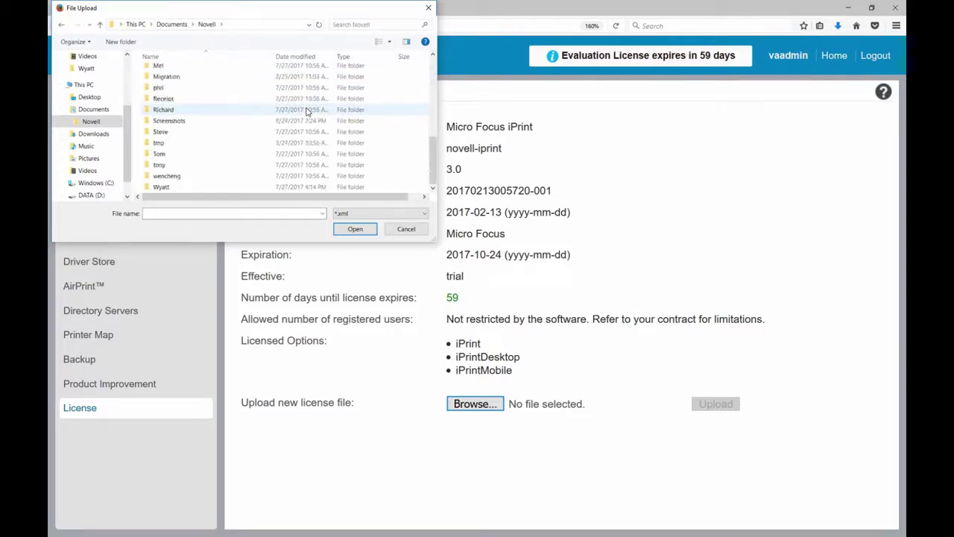
pyautogui.doubleClick(167, 77)
pyautogui.click(227, 112)
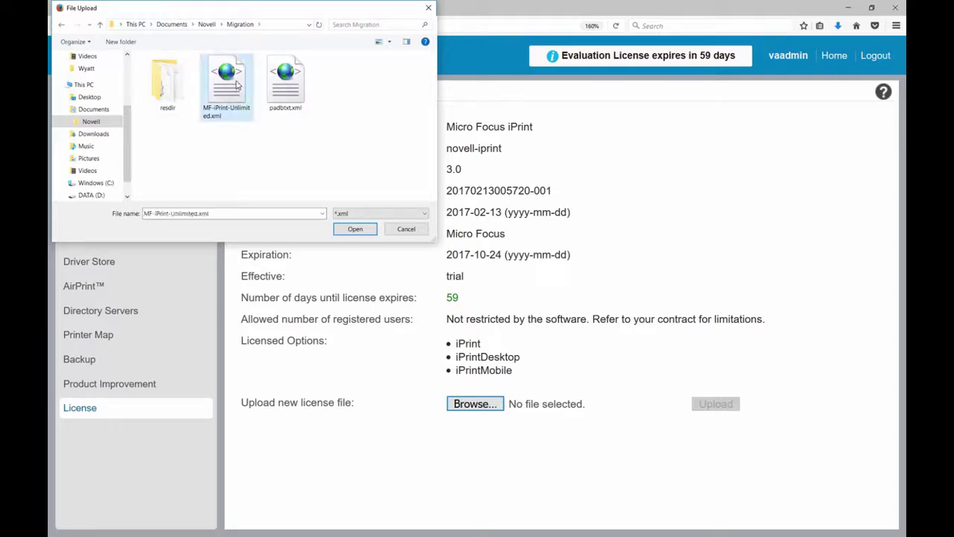
pyautogui.click(355, 230)
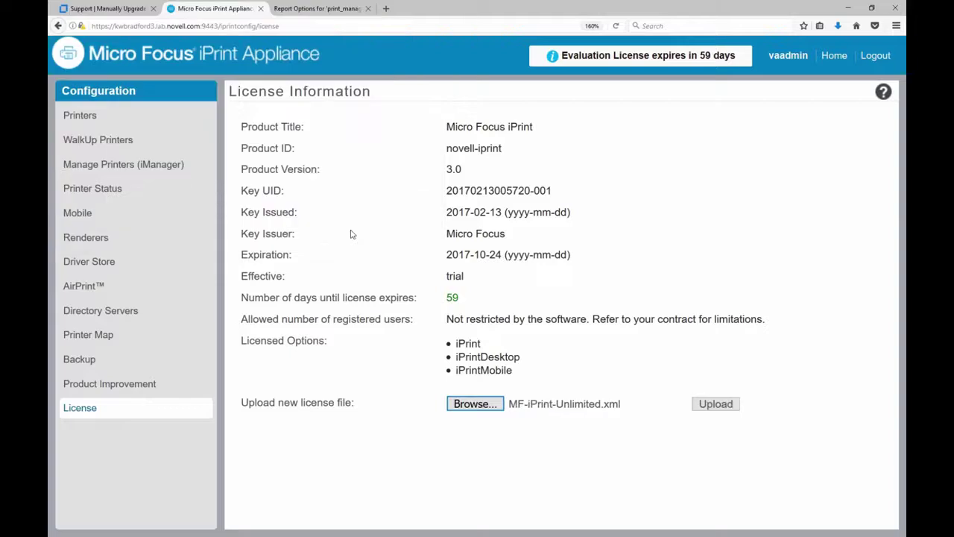
pyautogui.click(714, 403)
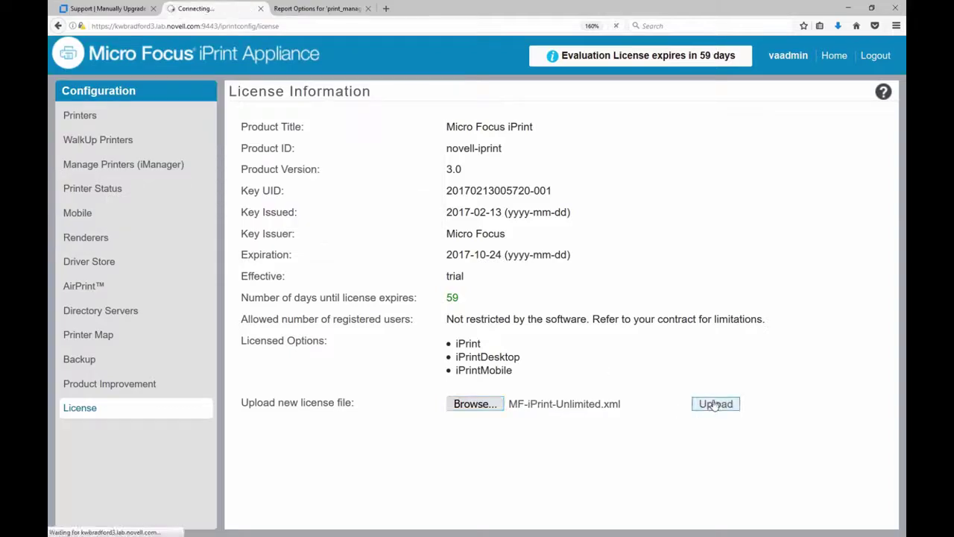